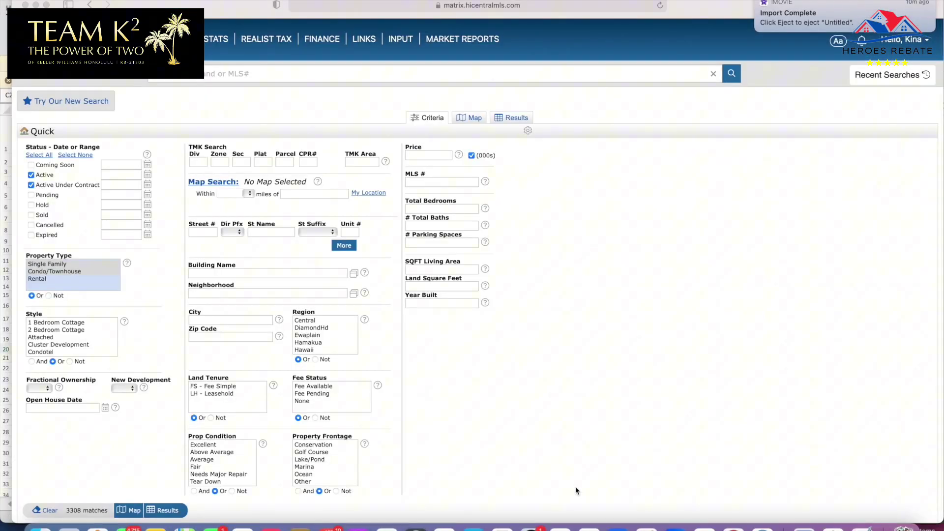
- Add Pending, Hold and Sold statuses to the Matrix search criteria
{"action": "left_click", "coordinate": [31, 195]}
{"action": "left_click", "coordinate": [31, 205]}
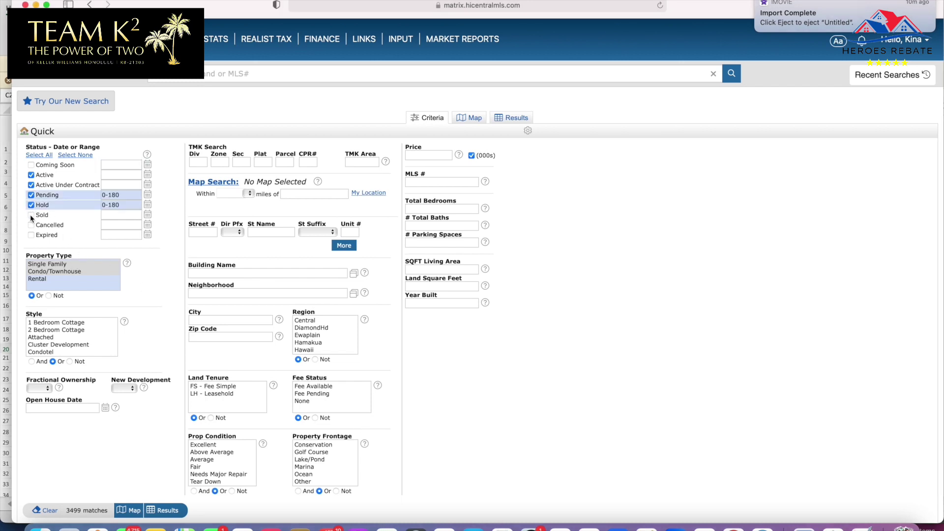
{"action": "left_click", "coordinate": [31, 215]}
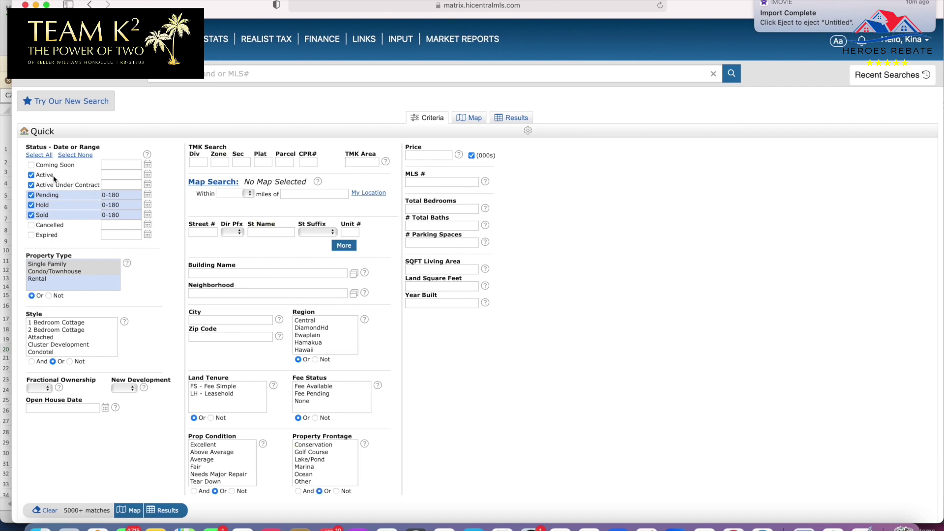
- Limit the search to the MANOA AREA neighborhood, Single Family, FS - Fee Simple tenure
{"action": "left_click", "coordinate": [253, 295]}
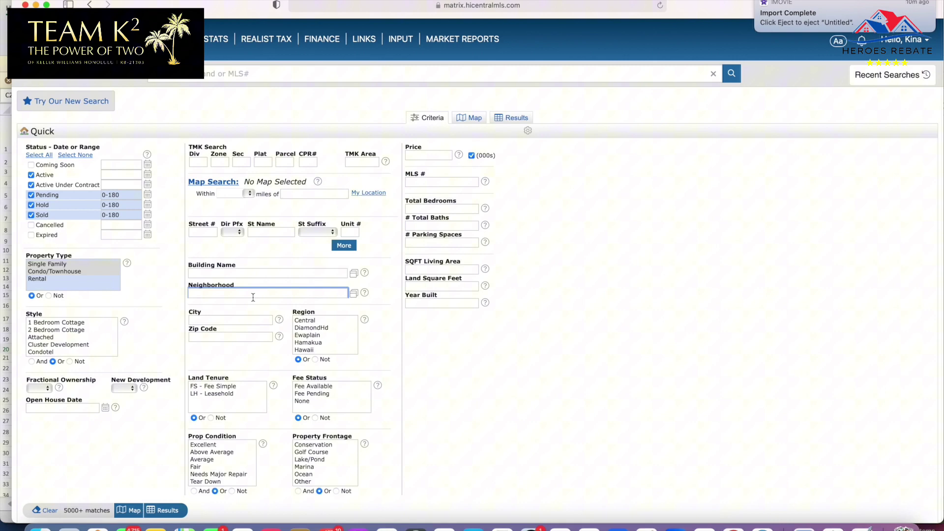
{"action": "type", "text": "manoa"}
{"action": "left_click", "coordinate": [236, 308]}
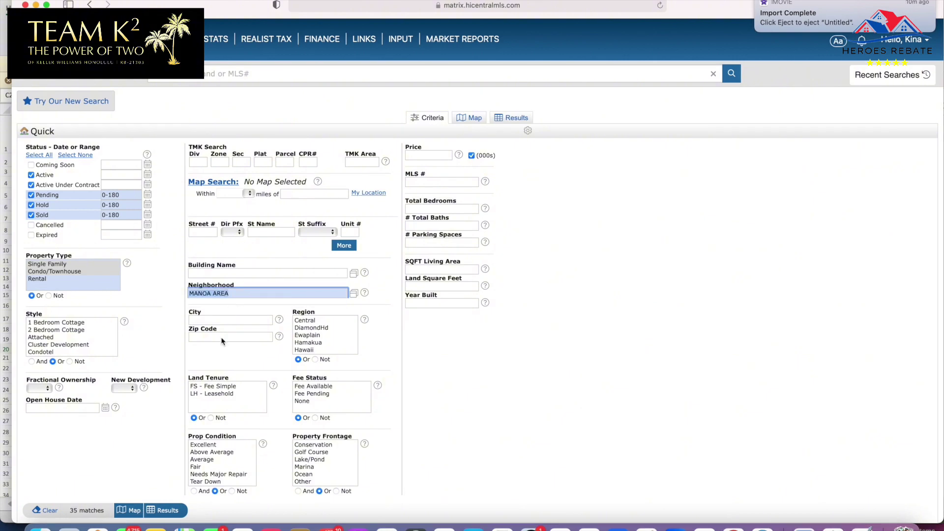
{"action": "left_click", "coordinate": [66, 266]}
{"action": "left_click", "coordinate": [243, 386]}
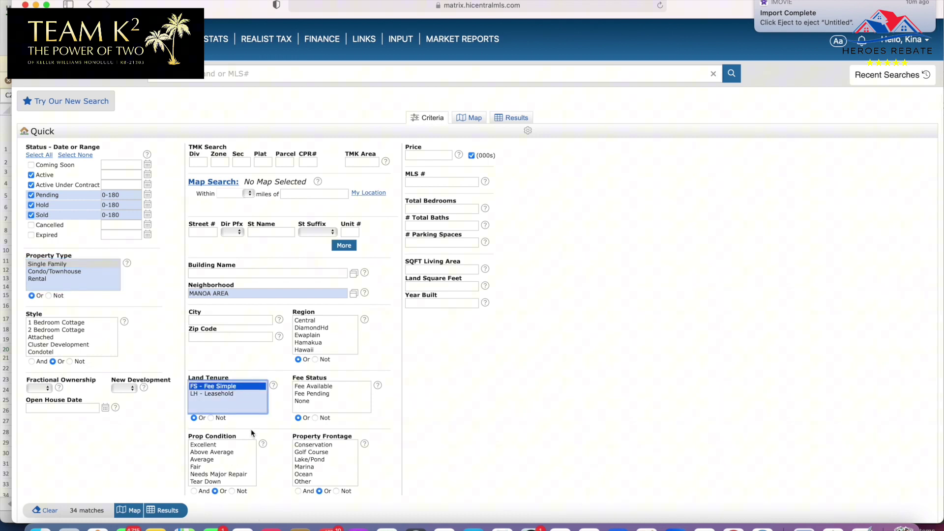
{"action": "left_click", "coordinate": [167, 511]}
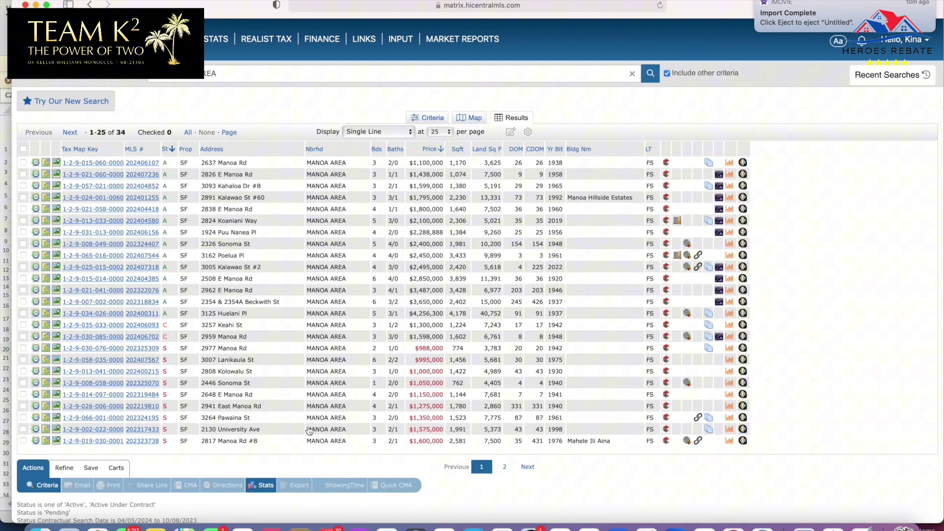
{"action": "scroll", "coordinate": [330, 344], "scroll_direction": "down", "scroll_amount": 1}
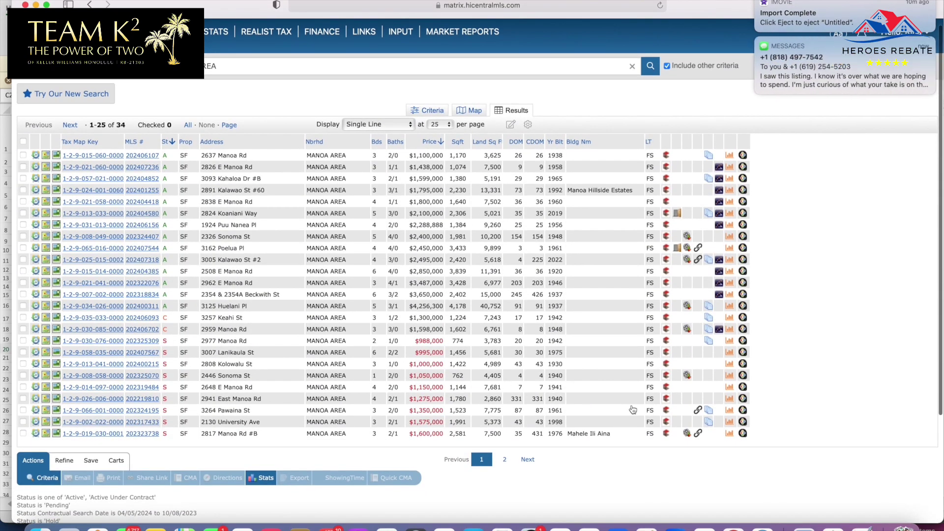
{"action": "left_click", "coordinate": [758, 40]}
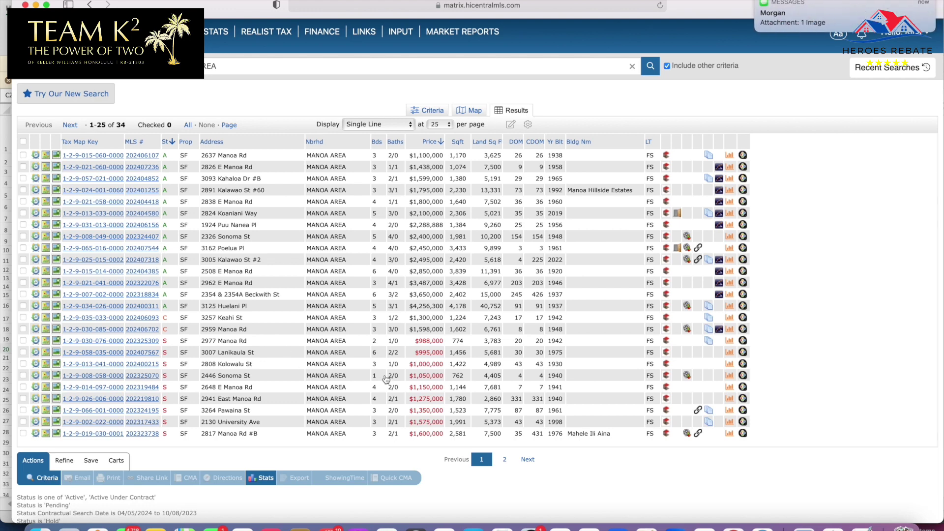
{"action": "left_click", "coordinate": [760, 2]}
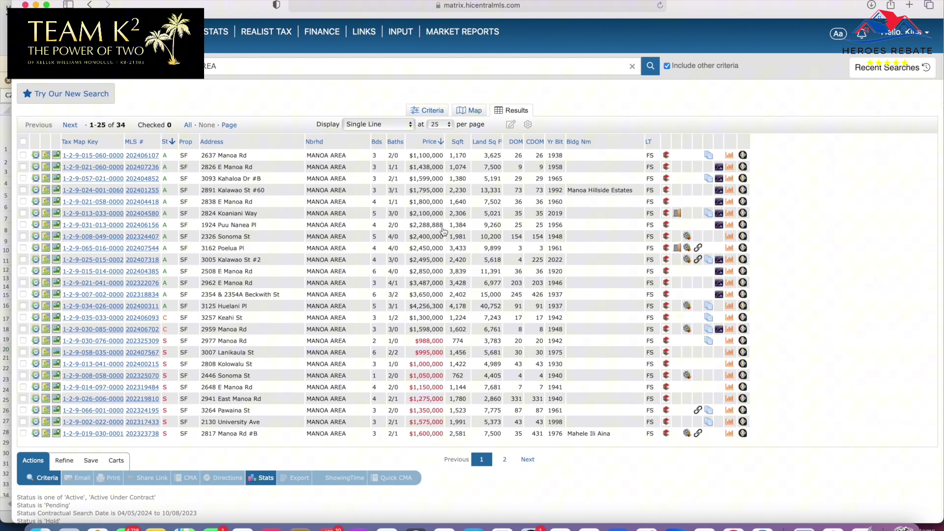
{"action": "left_click", "coordinate": [24, 167]}
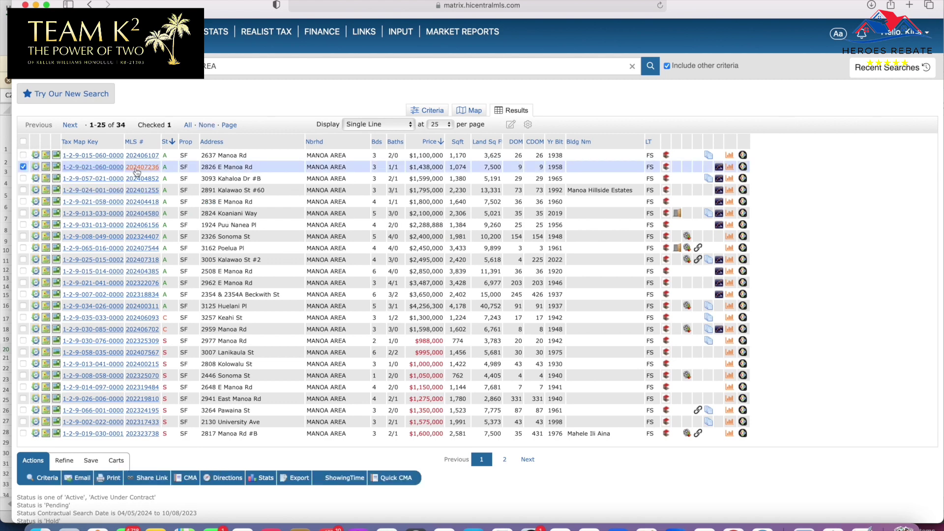
{"action": "left_click", "coordinate": [142, 167]}
{"action": "left_click", "coordinate": [92, 313]}
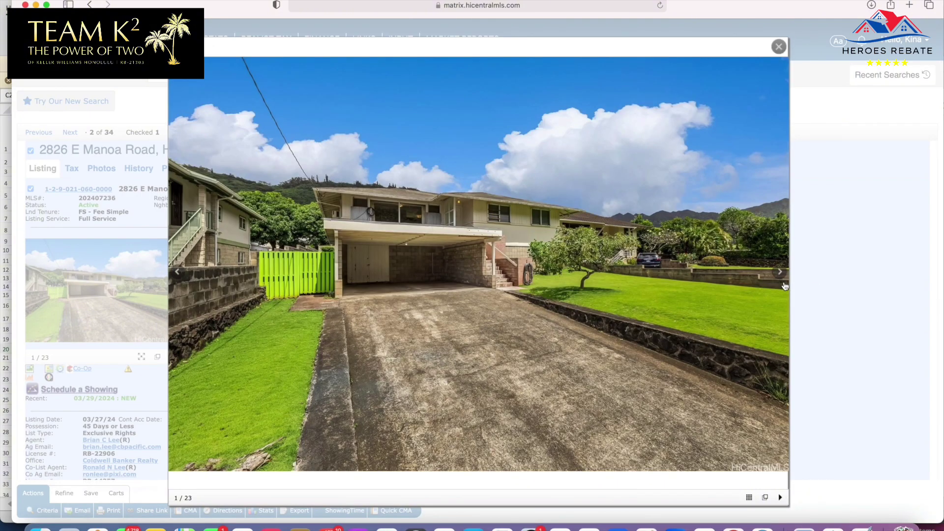
{"action": "left_click", "coordinate": [780, 272]}
{"action": "left_click", "coordinate": [780, 271]}
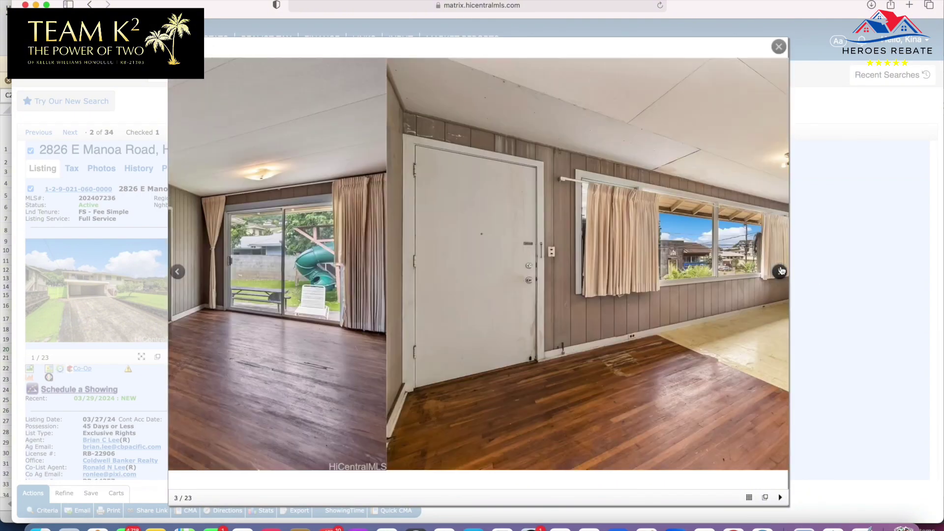
{"action": "left_click", "coordinate": [780, 271]}
{"action": "left_click", "coordinate": [780, 271]}
{"action": "left_click", "coordinate": [780, 272]}
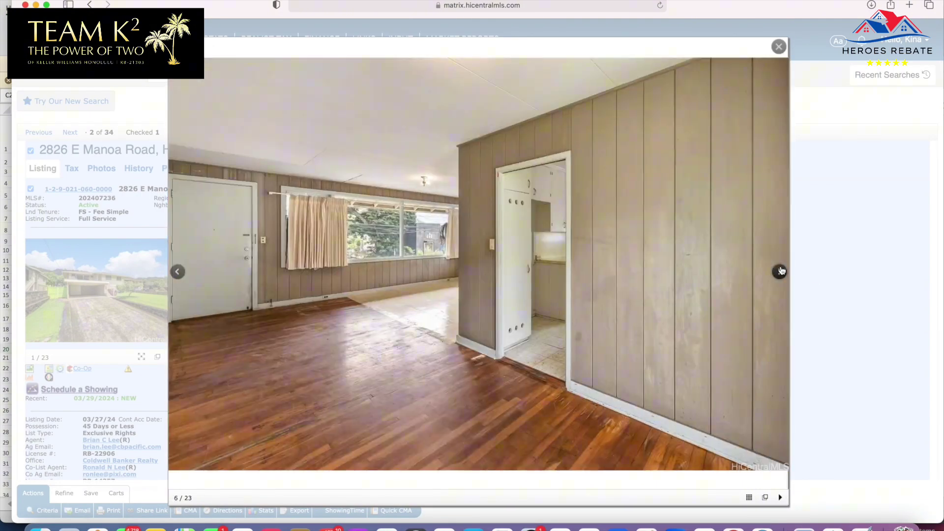
{"action": "left_click", "coordinate": [780, 272]}
{"action": "left_click", "coordinate": [780, 271]}
{"action": "left_click", "coordinate": [781, 272]}
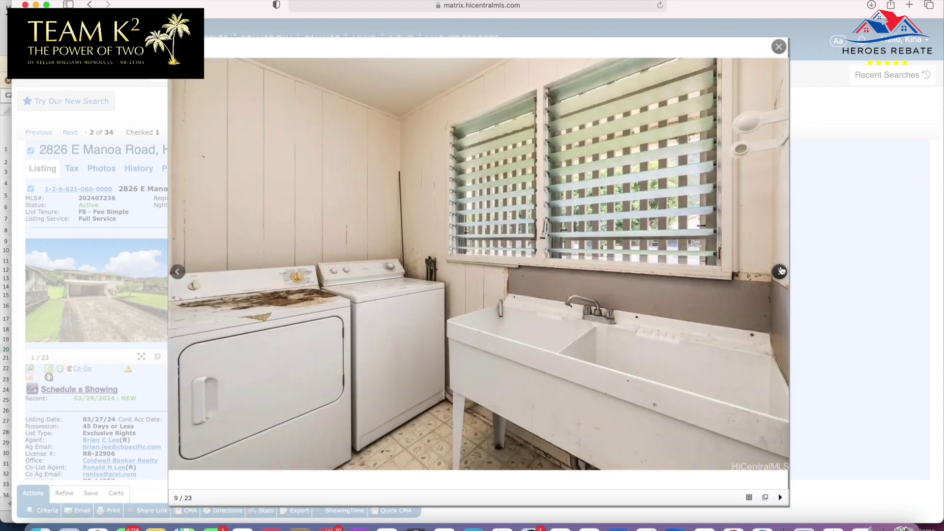
{"action": "left_click", "coordinate": [780, 271]}
{"action": "left_click", "coordinate": [780, 271]}
{"action": "left_click", "coordinate": [780, 272]}
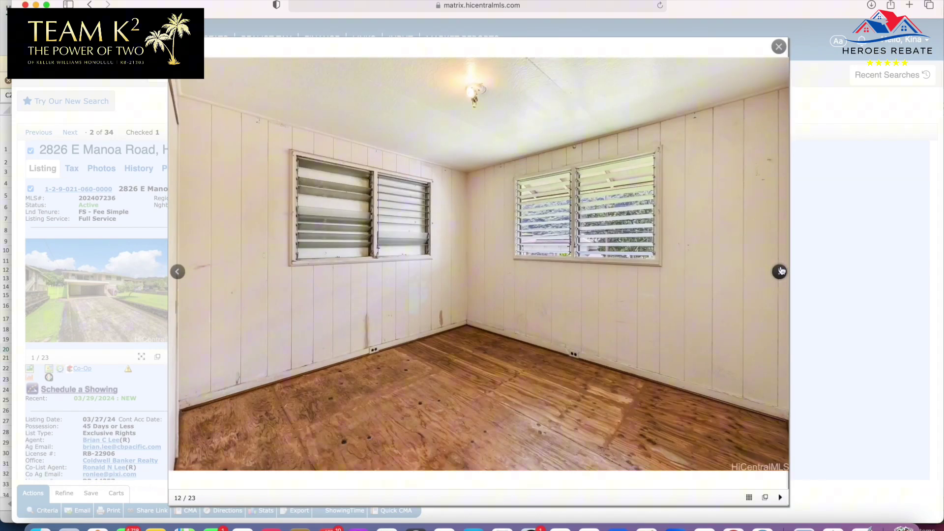
{"action": "left_click", "coordinate": [780, 271]}
{"action": "left_click", "coordinate": [780, 271]}
{"action": "left_click", "coordinate": [780, 271]}
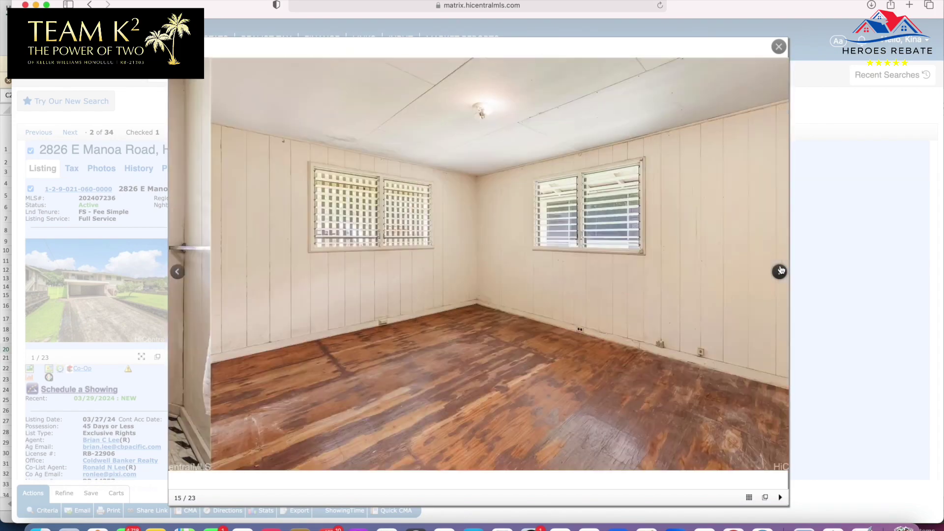
{"action": "left_click", "coordinate": [780, 271]}
{"action": "left_click", "coordinate": [780, 272]}
{"action": "left_click", "coordinate": [780, 272]}
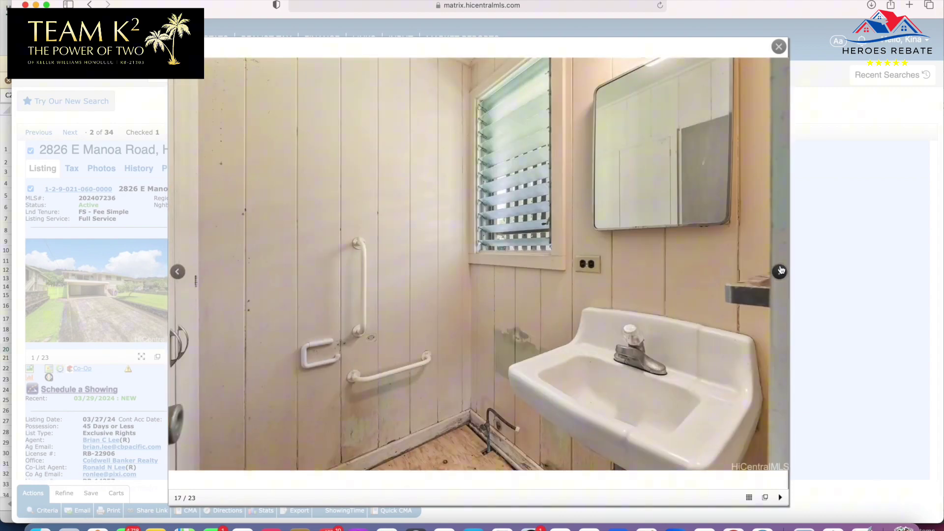
{"action": "left_click", "coordinate": [780, 271]}
{"action": "left_click", "coordinate": [780, 272]}
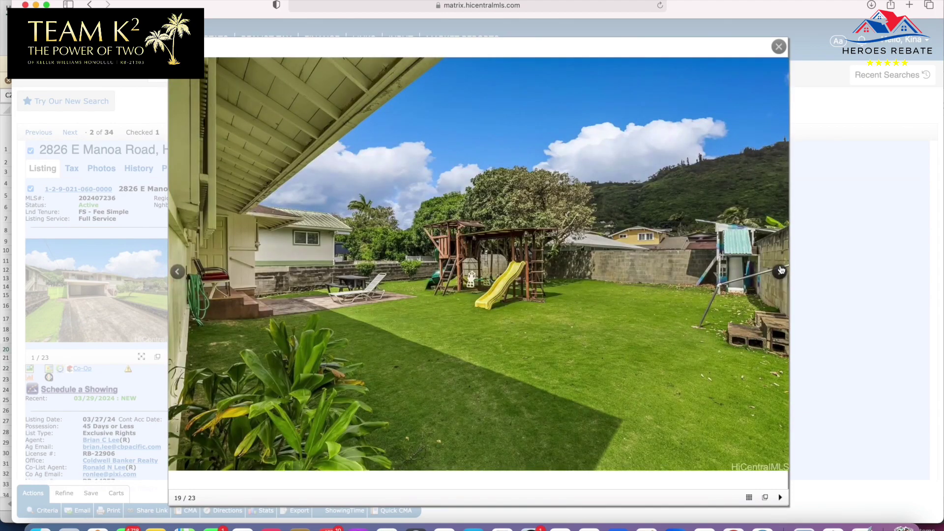
{"action": "left_click", "coordinate": [780, 271]}
{"action": "left_click", "coordinate": [780, 271]}
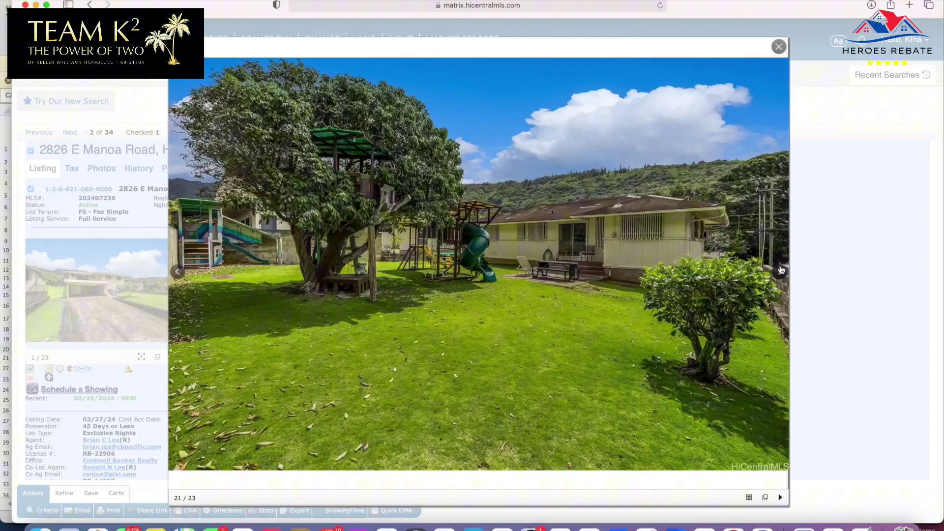
{"action": "left_click", "coordinate": [780, 271]}
{"action": "left_click", "coordinate": [780, 271]}
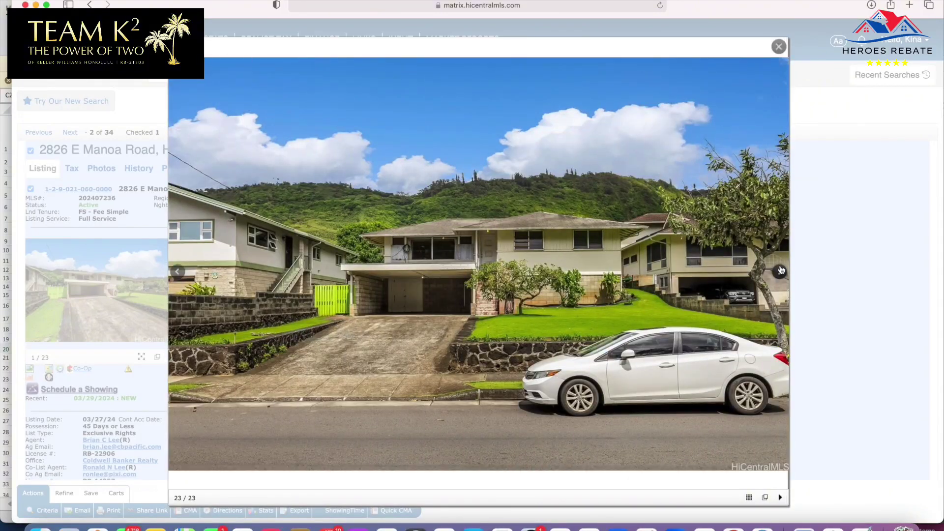
{"action": "left_click", "coordinate": [780, 271]}
{"action": "left_click", "coordinate": [780, 271]}
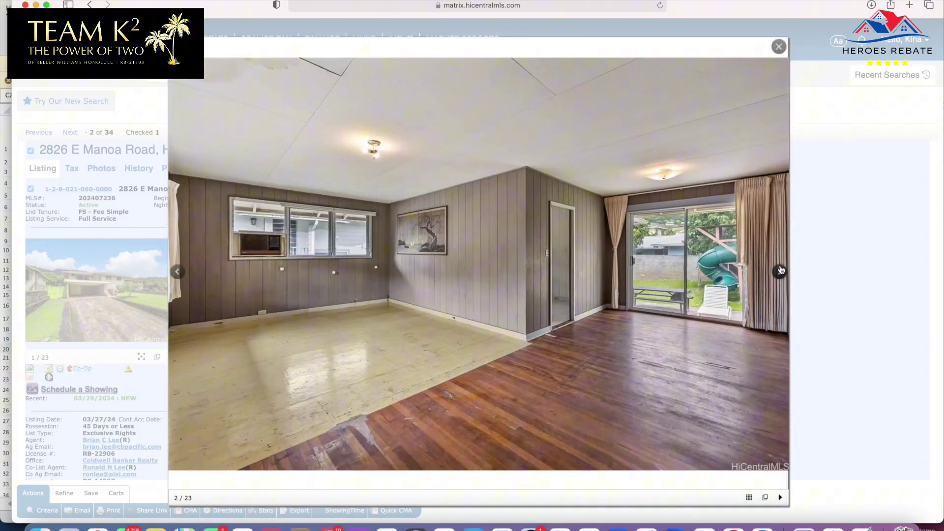
{"action": "left_click", "coordinate": [780, 271]}
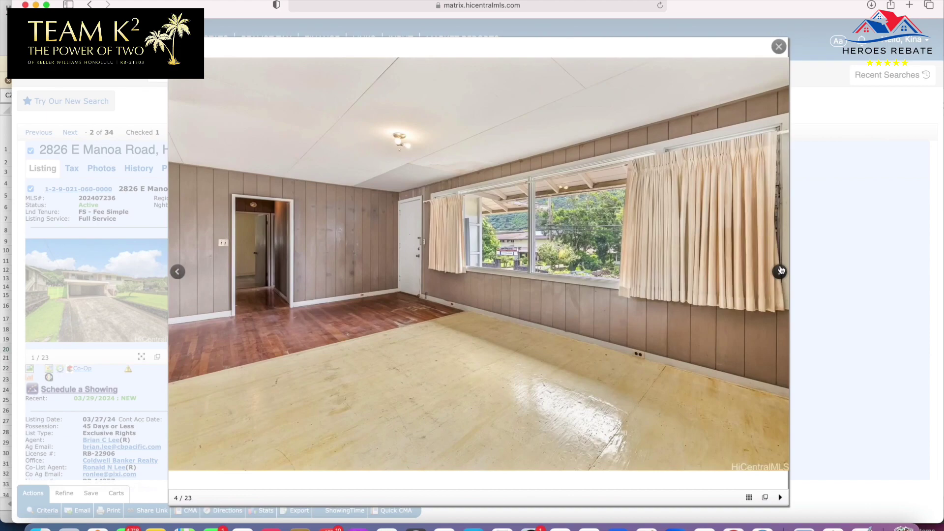
{"action": "left_click", "coordinate": [780, 270]}
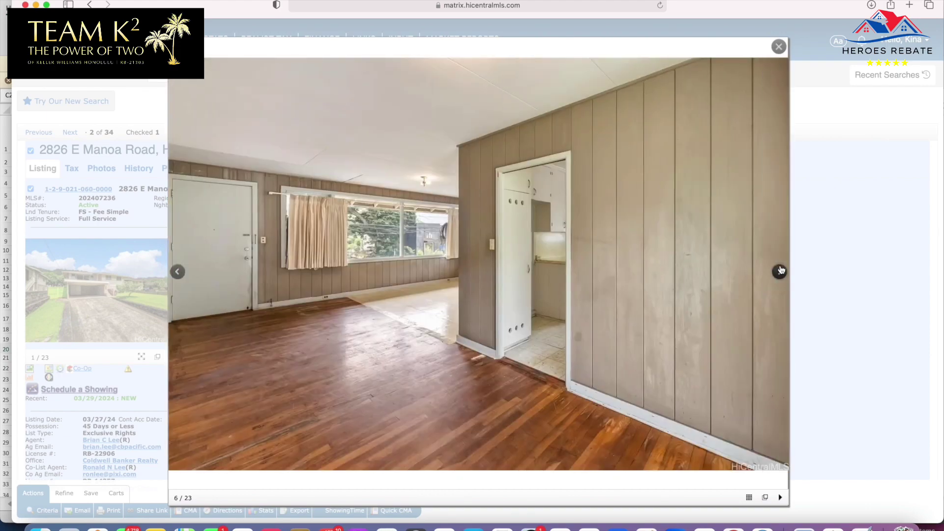
{"action": "left_click", "coordinate": [780, 270]}
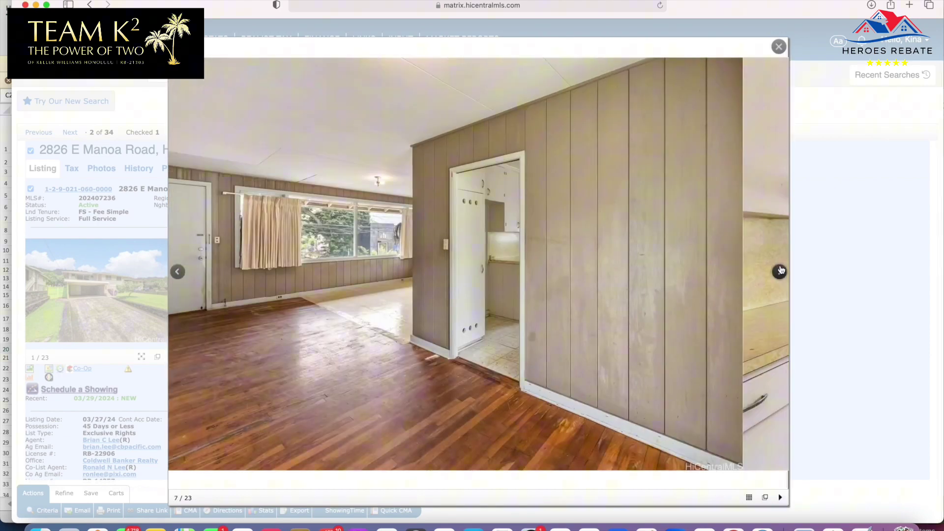
{"action": "left_click", "coordinate": [780, 270]}
{"action": "left_click", "coordinate": [780, 271]}
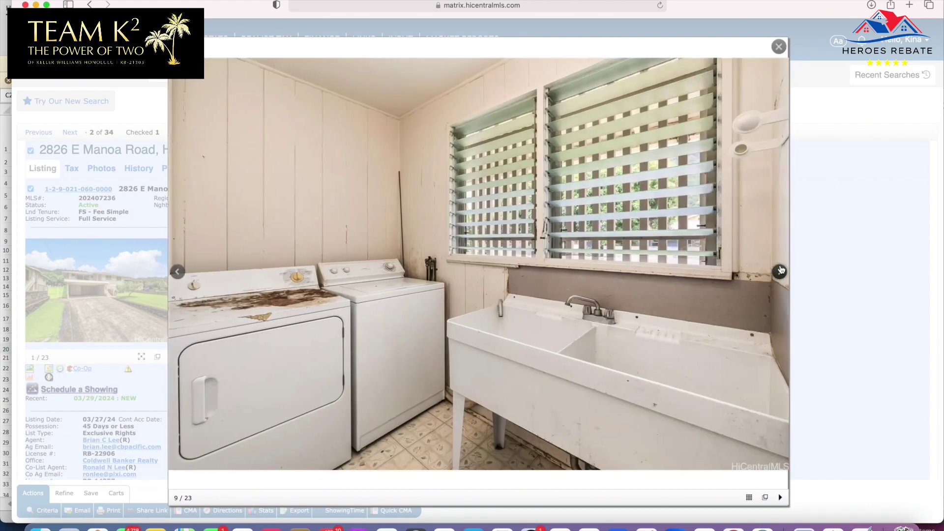
{"action": "left_click", "coordinate": [780, 270]}
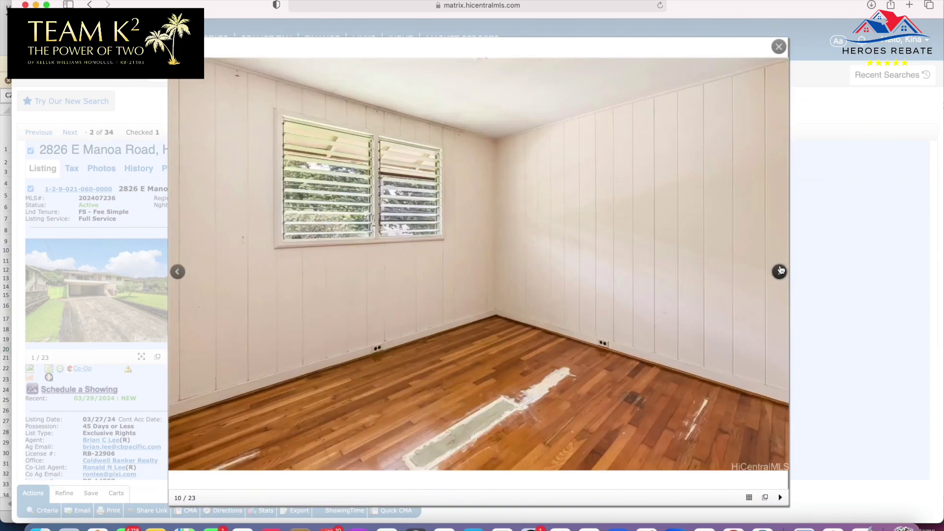
{"action": "left_click", "coordinate": [778, 48]}
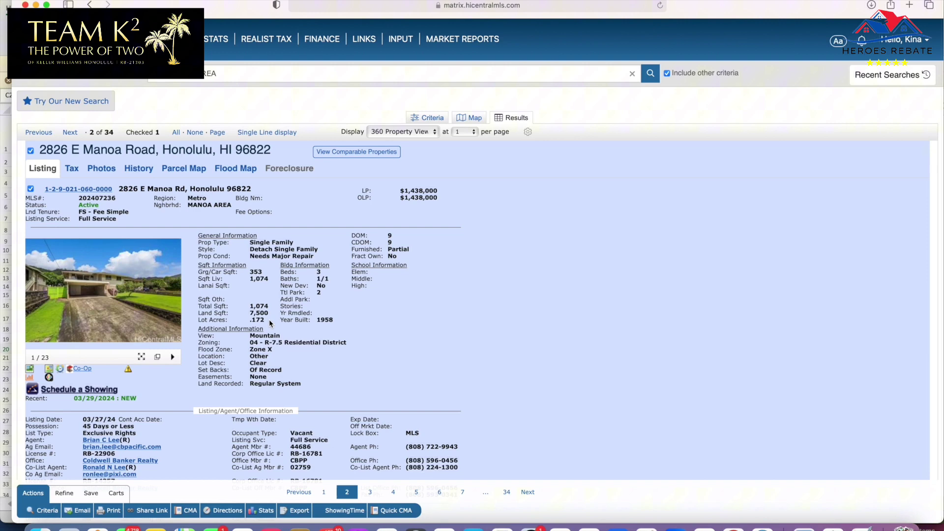
- Highlight the 7,500 sq ft lot size and R-7.5 zoning, then return to the results list
{"action": "left_click_drag", "start_coordinate": [270, 313], "coordinate": [251, 313]}
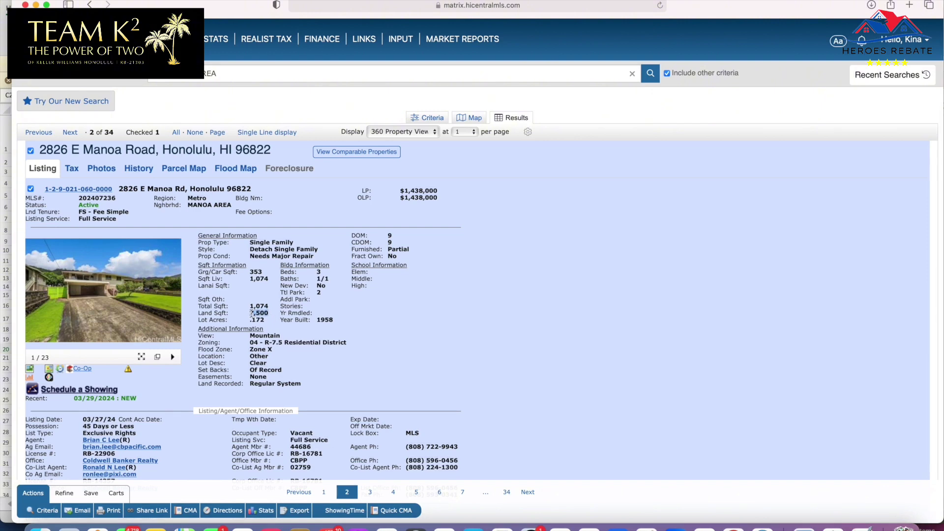
{"action": "left_click", "coordinate": [364, 345]}
{"action": "left_click_drag", "start_coordinate": [370, 344], "coordinate": [245, 344]}
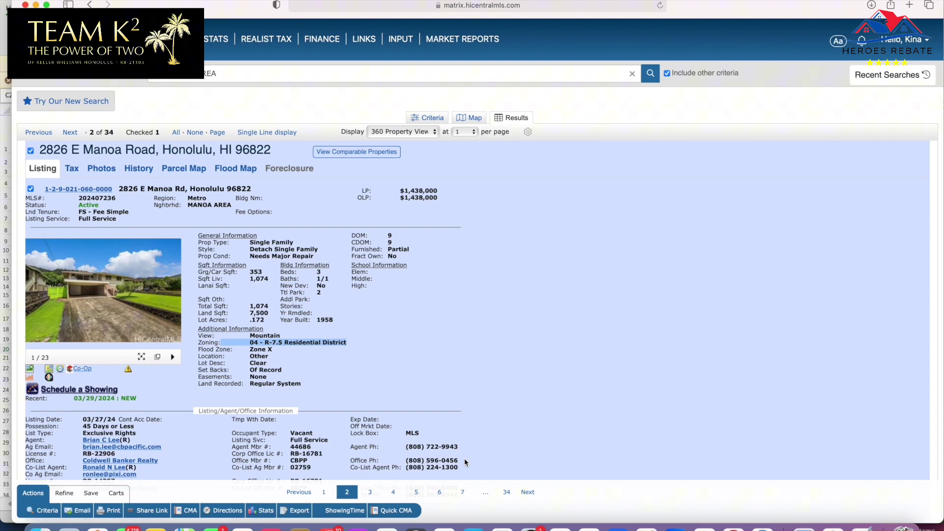
{"action": "left_click", "coordinate": [89, 4]}
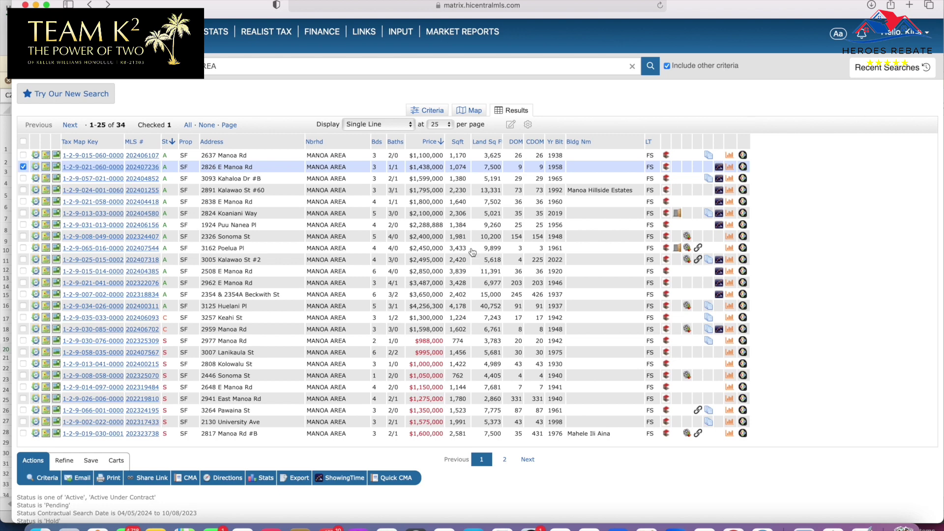
{"action": "scroll", "coordinate": [464, 186], "scroll_direction": "up", "scroll_amount": 1}
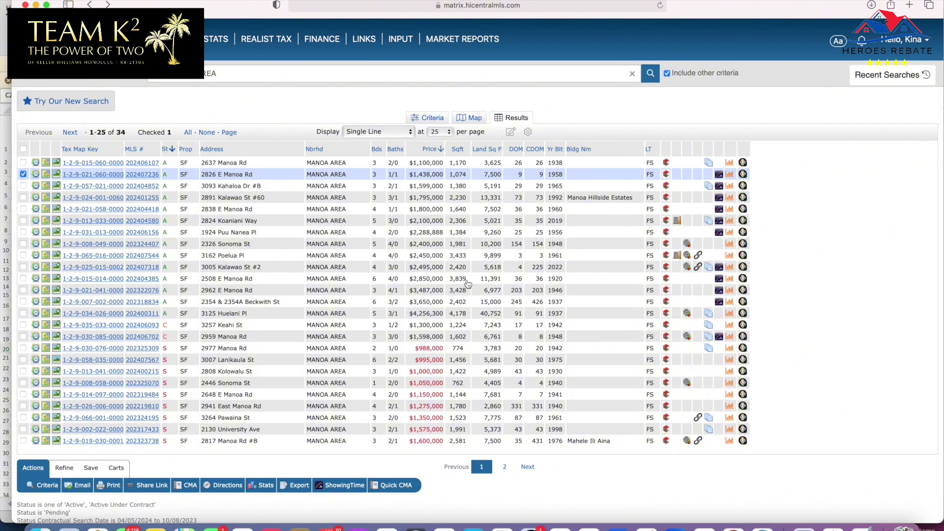
{"action": "scroll", "coordinate": [483, 345], "scroll_direction": "down", "scroll_amount": 1}
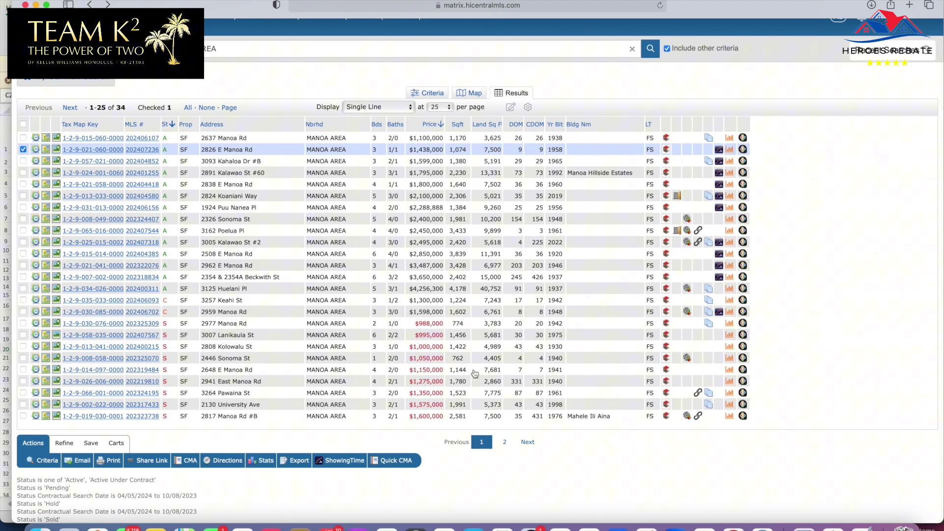
{"action": "left_click", "coordinate": [24, 369]}
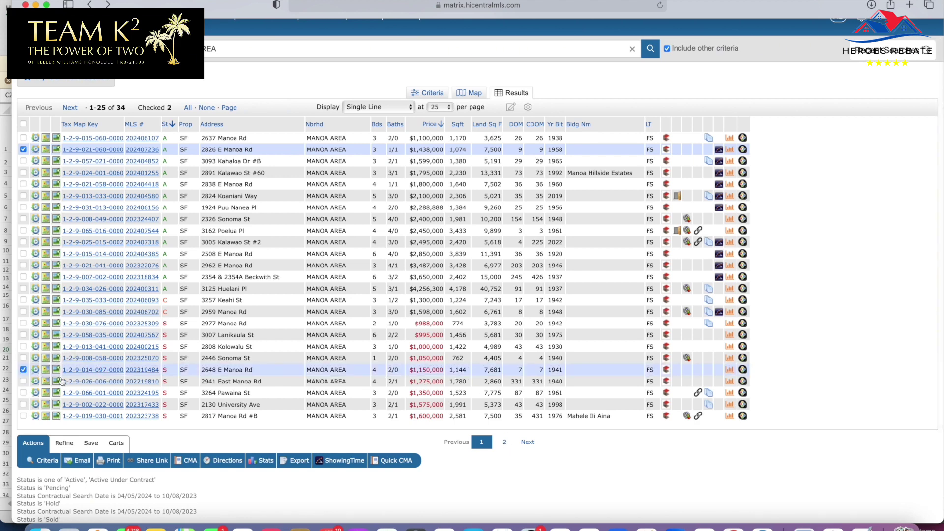
{"action": "left_click", "coordinate": [504, 442]}
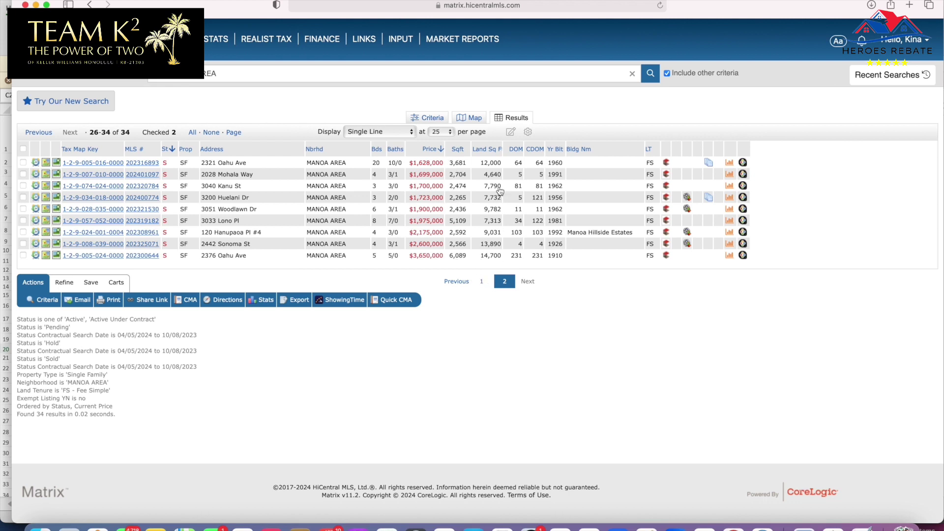
{"action": "left_click", "coordinate": [482, 284]}
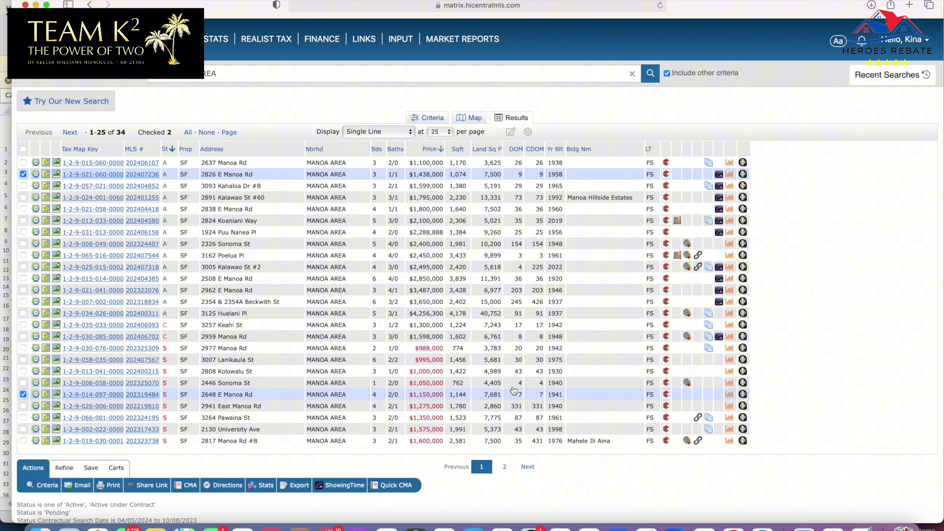
{"action": "scroll", "coordinate": [514, 390], "scroll_direction": "down", "scroll_amount": 1}
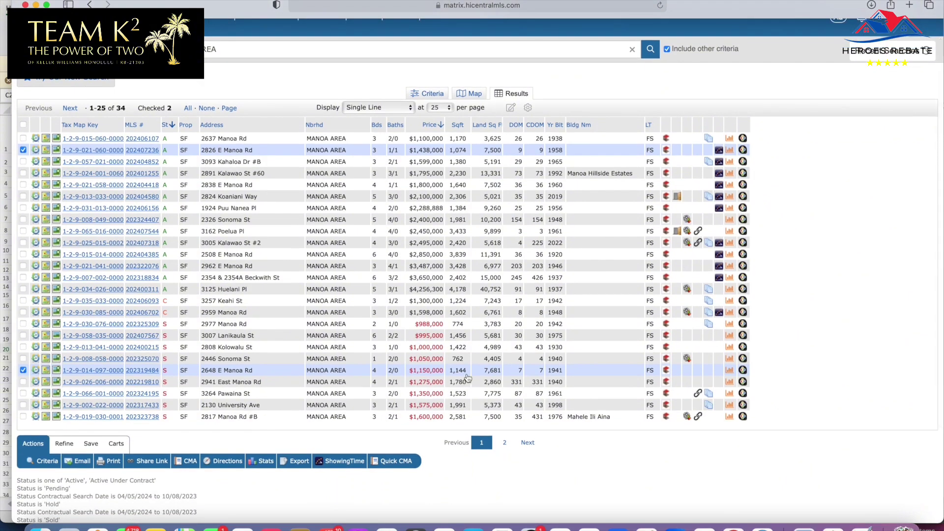
{"action": "left_click", "coordinate": [141, 372]}
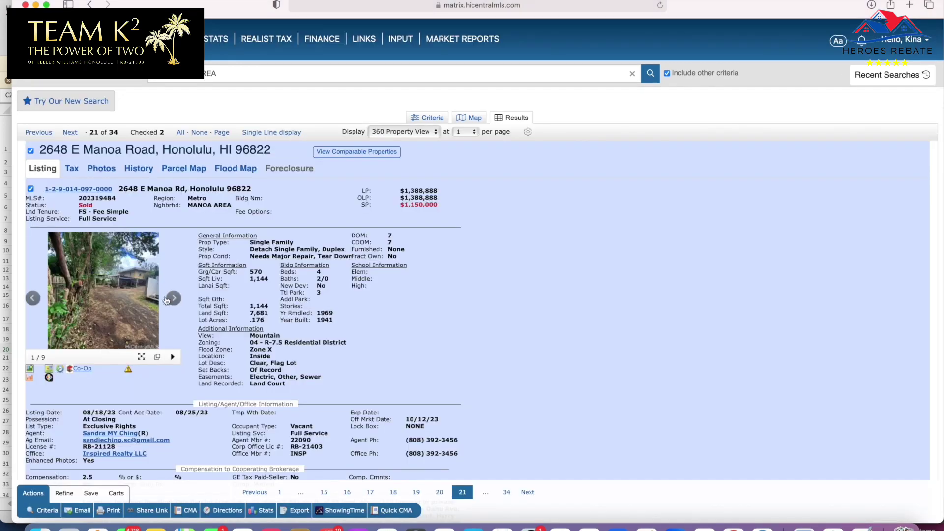
{"action": "left_click", "coordinate": [127, 295]}
{"action": "left_click", "coordinate": [777, 271]}
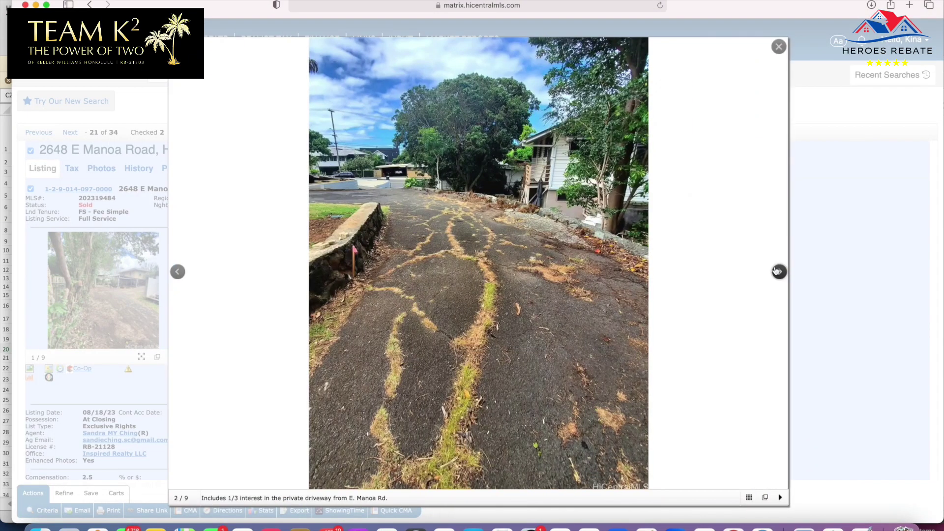
{"action": "left_click", "coordinate": [776, 271]}
{"action": "left_click", "coordinate": [776, 271]}
{"action": "left_click", "coordinate": [777, 271]}
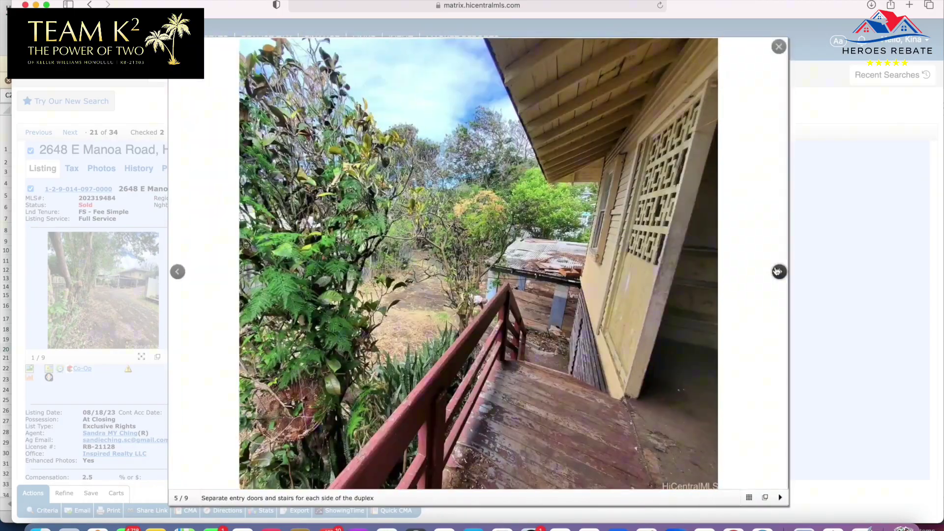
{"action": "left_click", "coordinate": [776, 271]}
{"action": "left_click", "coordinate": [776, 270]}
{"action": "left_click", "coordinate": [776, 271]}
{"action": "left_click", "coordinate": [777, 271]}
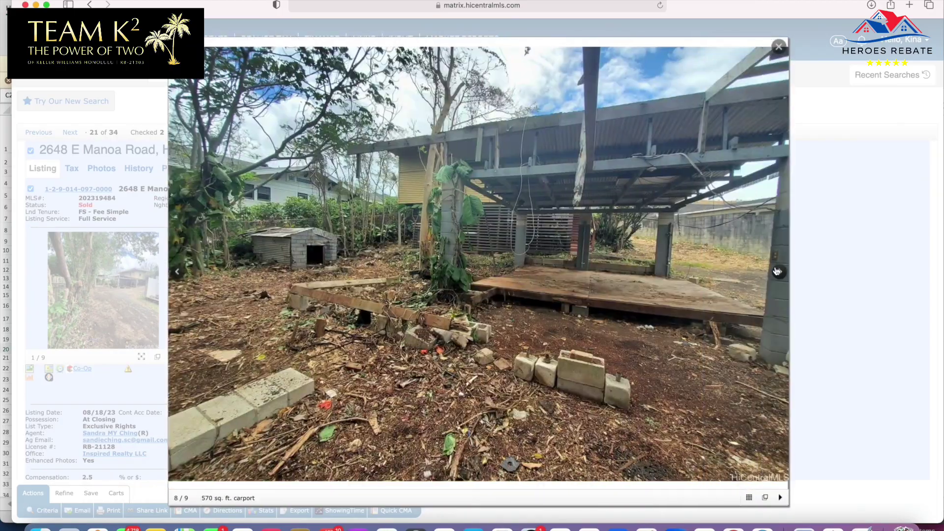
{"action": "left_click", "coordinate": [776, 271]}
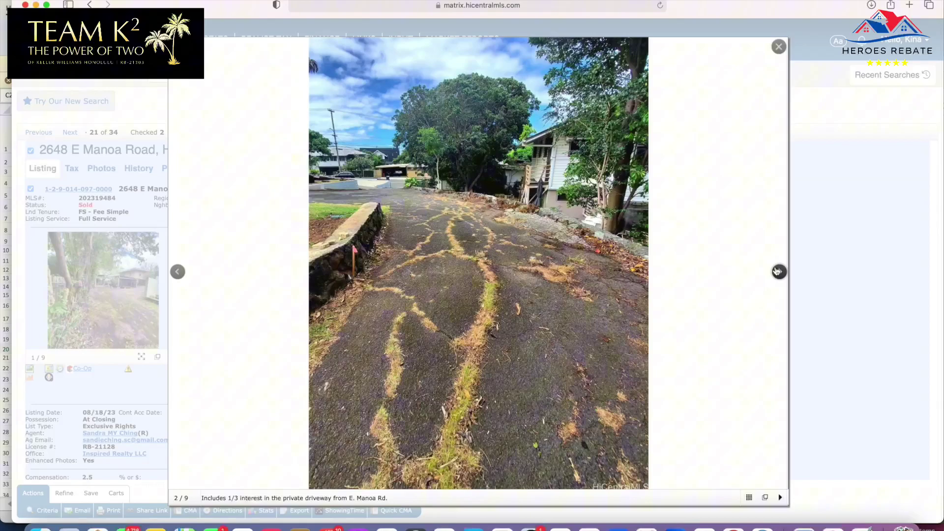
{"action": "left_click", "coordinate": [777, 271]}
{"action": "left_click", "coordinate": [777, 271]}
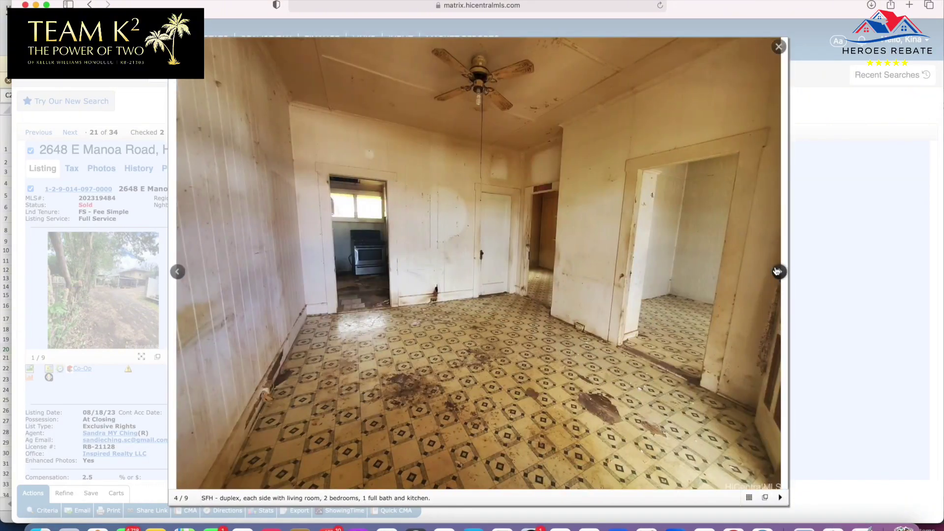
{"action": "left_click", "coordinate": [777, 271]}
{"action": "left_click", "coordinate": [777, 271]}
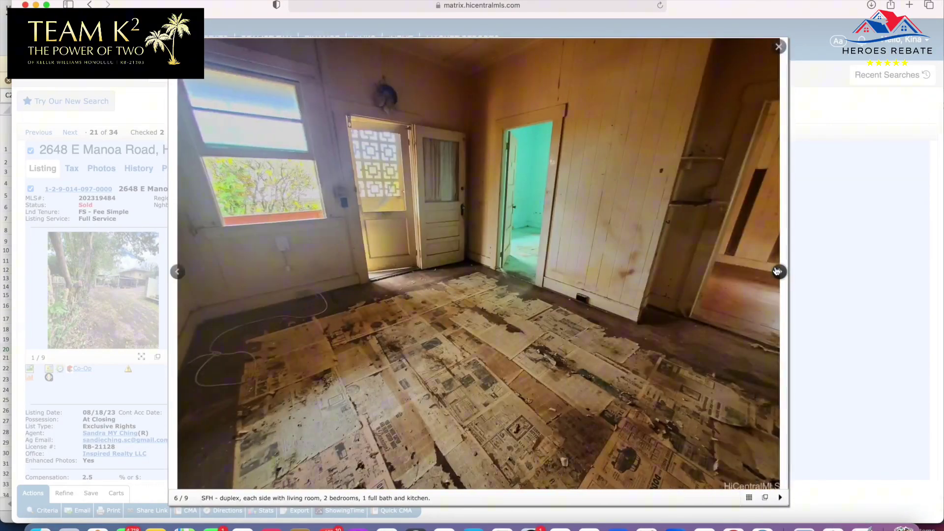
{"action": "left_click", "coordinate": [777, 271]}
{"action": "left_click", "coordinate": [777, 272]}
{"action": "left_click", "coordinate": [777, 272]}
{"action": "left_click", "coordinate": [776, 271]}
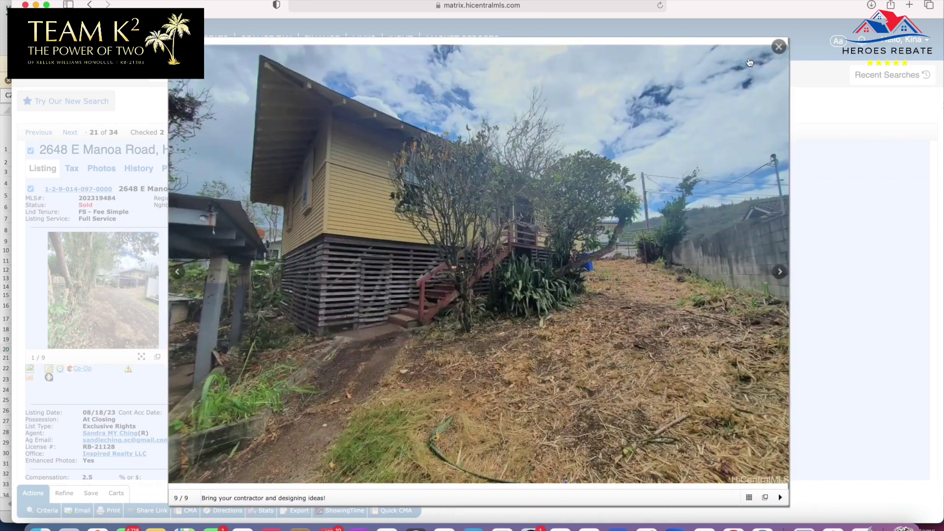
{"action": "left_click", "coordinate": [778, 47]}
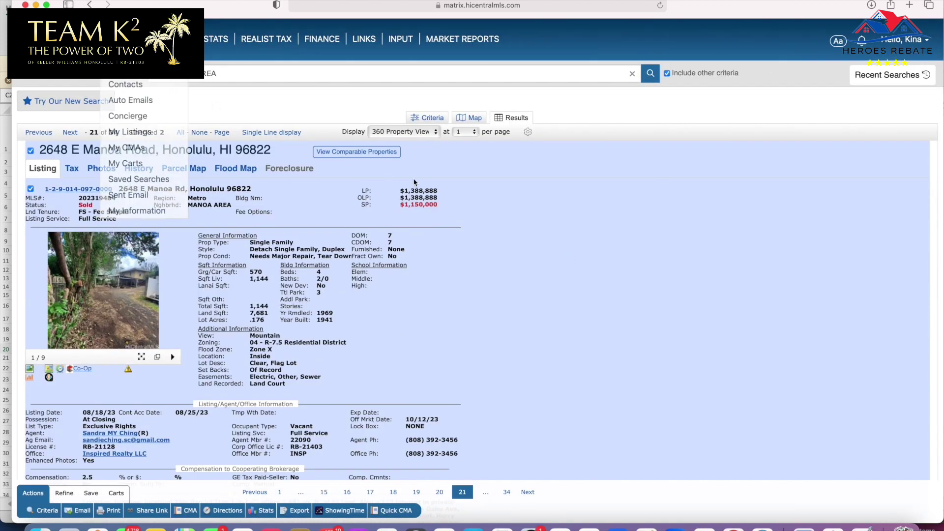
{"action": "left_click_drag", "start_coordinate": [437, 191], "coordinate": [409, 193]}
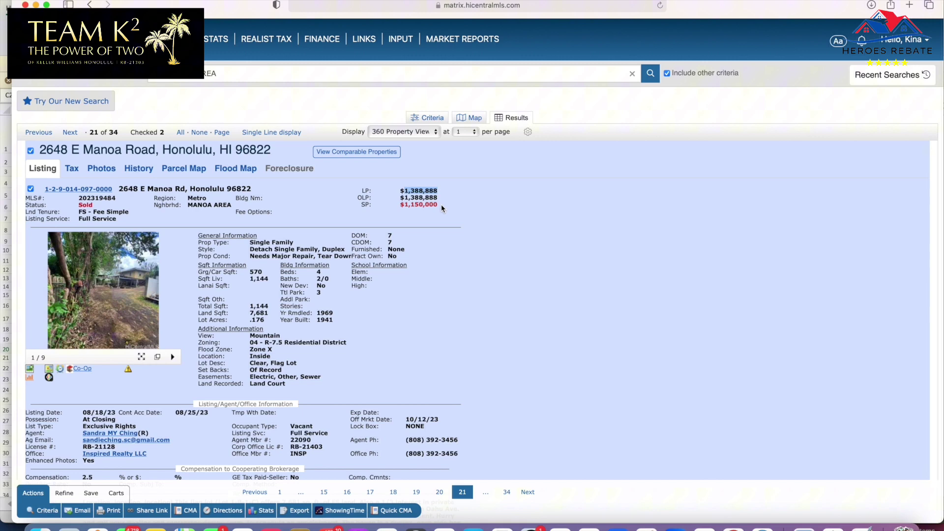
{"action": "left_click", "coordinate": [90, 4]}
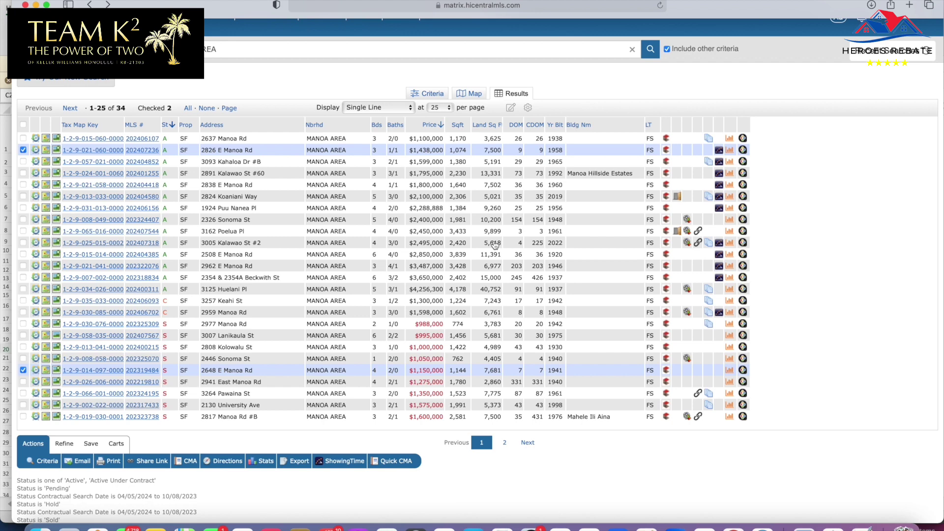
{"action": "scroll", "coordinate": [495, 244], "scroll_direction": "up", "scroll_amount": 2}
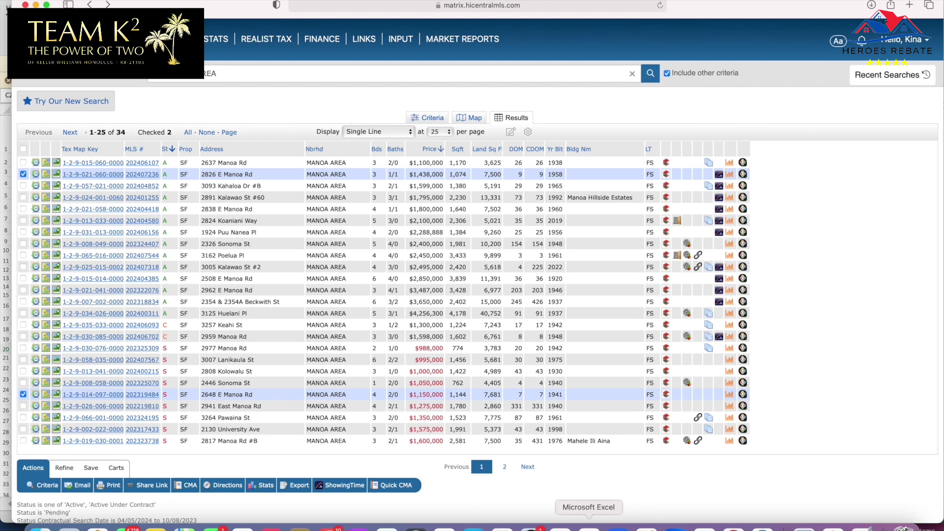
- Change the After Repair Value in C23 to $1,400,000 in the Excel deal workbook
{"action": "left_click", "coordinate": [588, 525]}
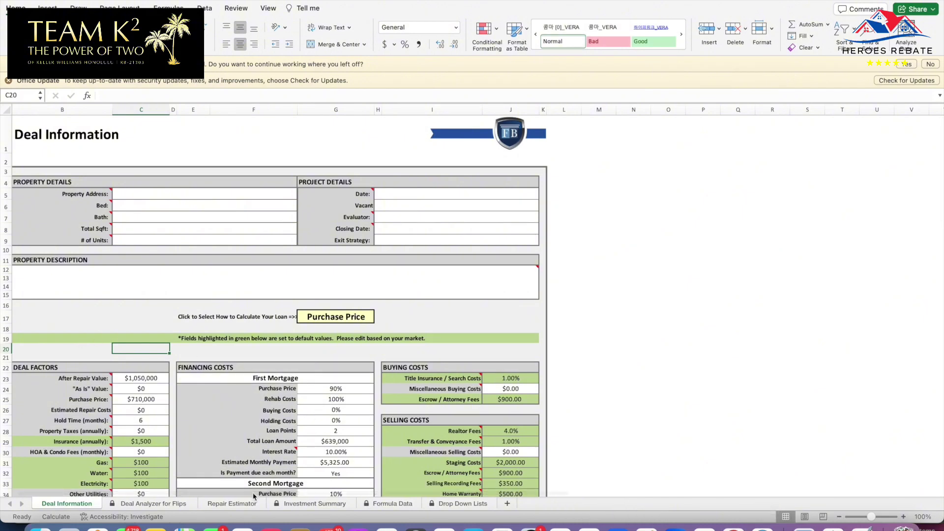
{"action": "left_click", "coordinate": [141, 378]}
{"action": "double_click", "coordinate": [141, 378]}
{"action": "left_click_drag", "start_coordinate": [141, 378], "coordinate": [131, 378]}
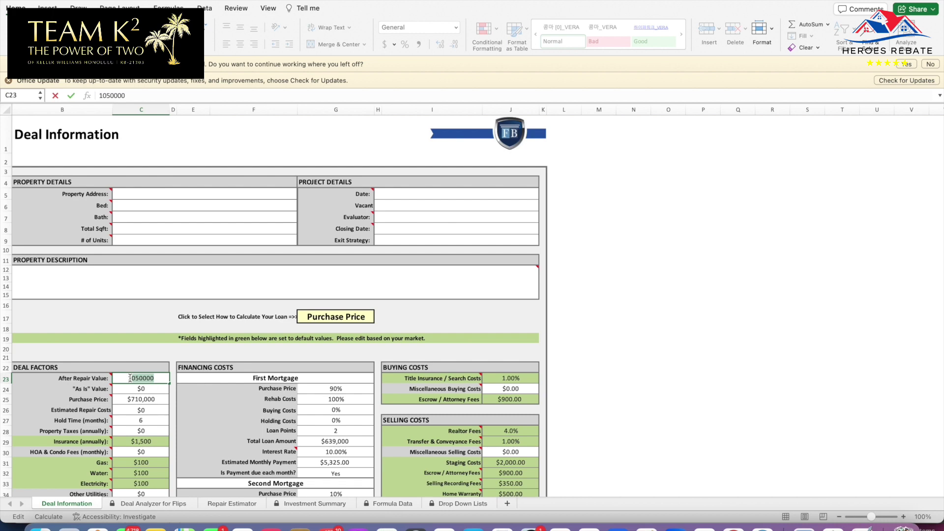
{"action": "type", "text": "1400000"}
{"action": "left_click", "coordinate": [142, 356]}
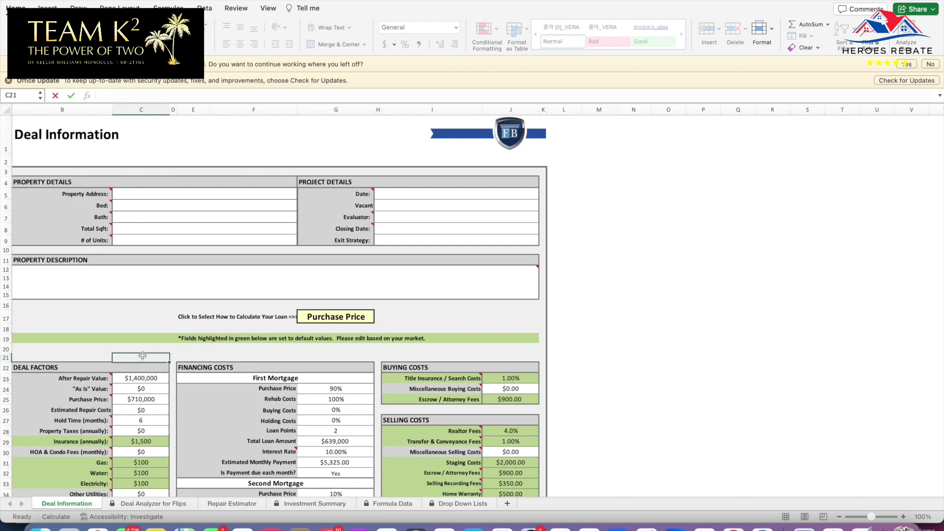
- Bring up the Repair Estimator sheet, then return to the MLS search results
{"action": "left_click", "coordinate": [238, 503]}
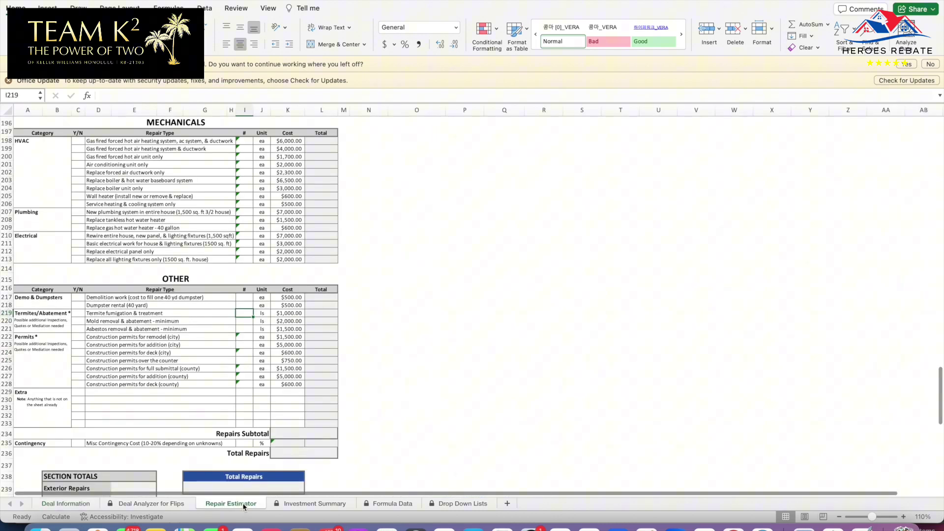
{"action": "scroll", "coordinate": [282, 277], "scroll_direction": "up", "scroll_amount": 15}
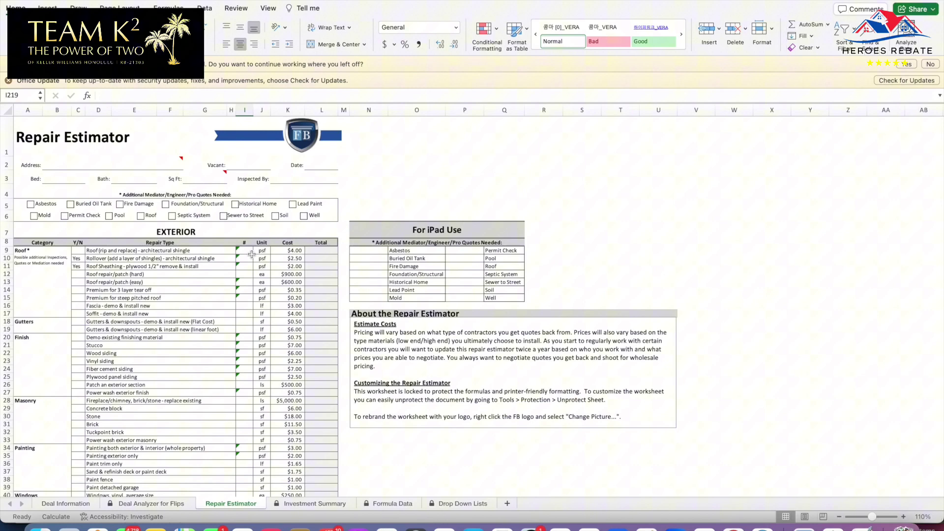
{"action": "left_click", "coordinate": [733, 525]}
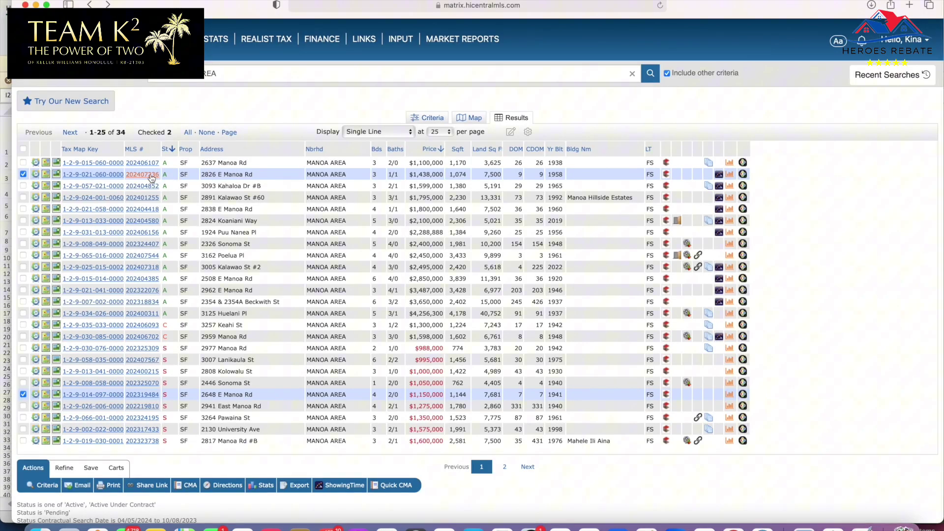
{"action": "left_click", "coordinate": [150, 174]}
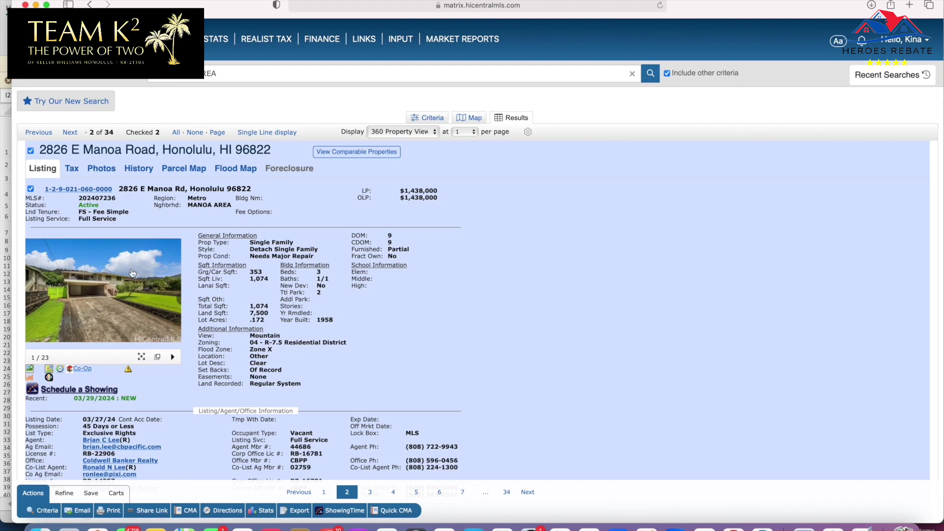
{"action": "left_click", "coordinate": [117, 287]}
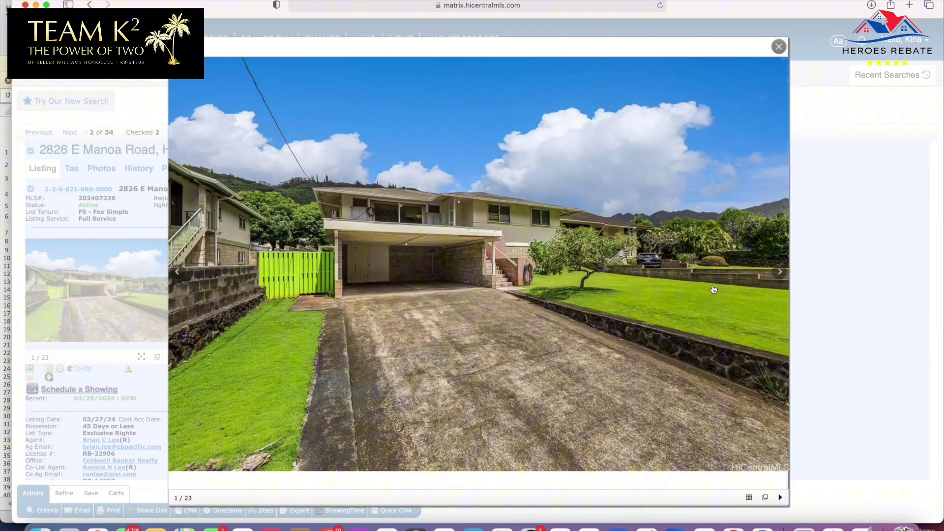
{"action": "left_click", "coordinate": [777, 274]}
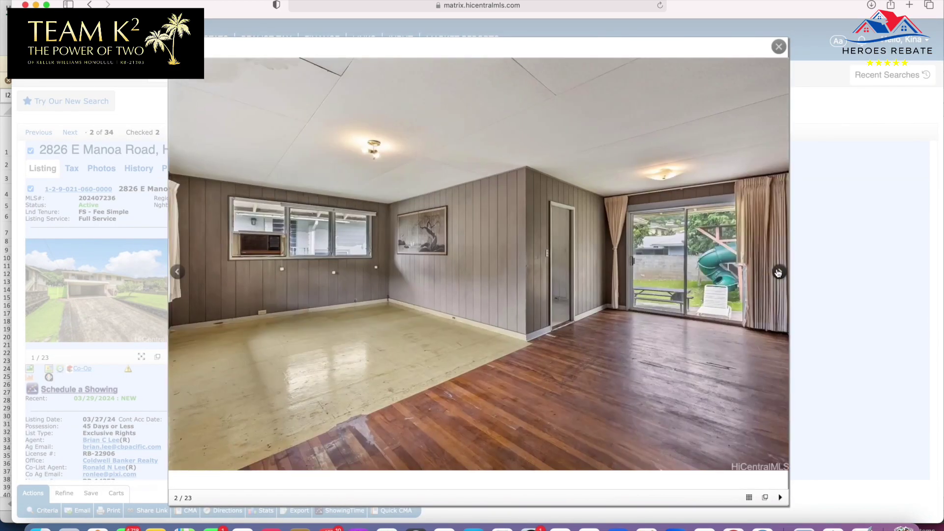
{"action": "left_click", "coordinate": [779, 273]}
{"action": "left_click", "coordinate": [778, 273]}
{"action": "left_click", "coordinate": [779, 273]}
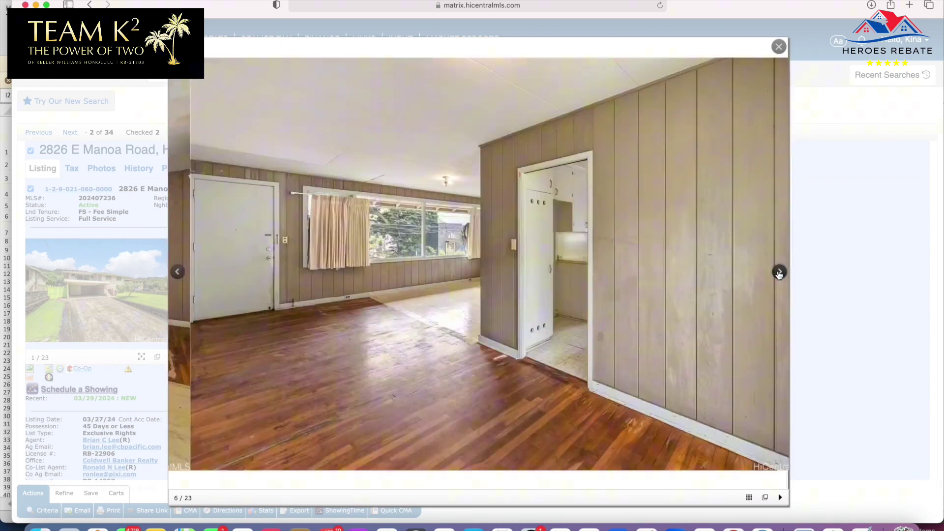
{"action": "left_click", "coordinate": [778, 273]}
{"action": "left_click", "coordinate": [779, 273]}
{"action": "left_click", "coordinate": [778, 273]}
{"action": "left_click", "coordinate": [778, 273]}
{"action": "left_click", "coordinate": [779, 272]}
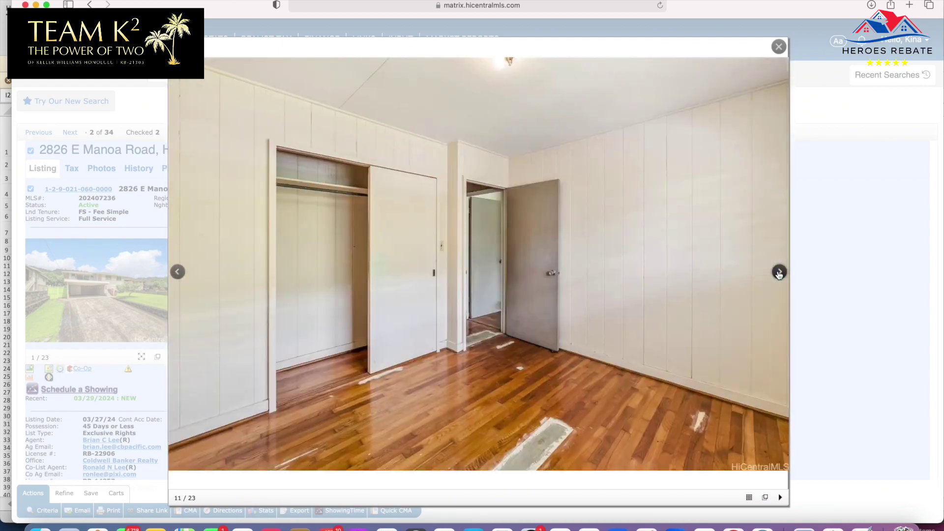
{"action": "left_click", "coordinate": [779, 273]}
{"action": "left_click", "coordinate": [779, 273]}
{"action": "left_click", "coordinate": [779, 273]}
{"action": "left_click", "coordinate": [779, 273]}
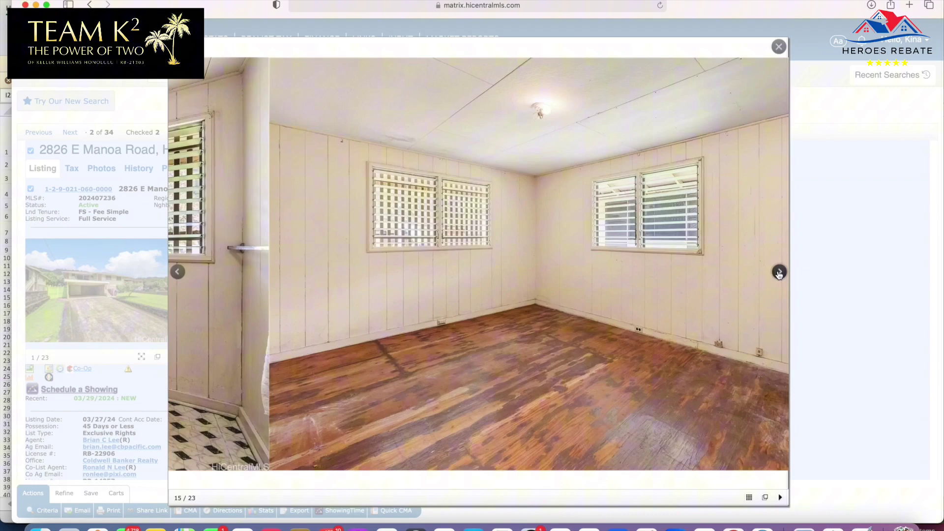
{"action": "left_click", "coordinate": [779, 273]}
{"action": "left_click", "coordinate": [779, 272]}
{"action": "left_click", "coordinate": [778, 273]}
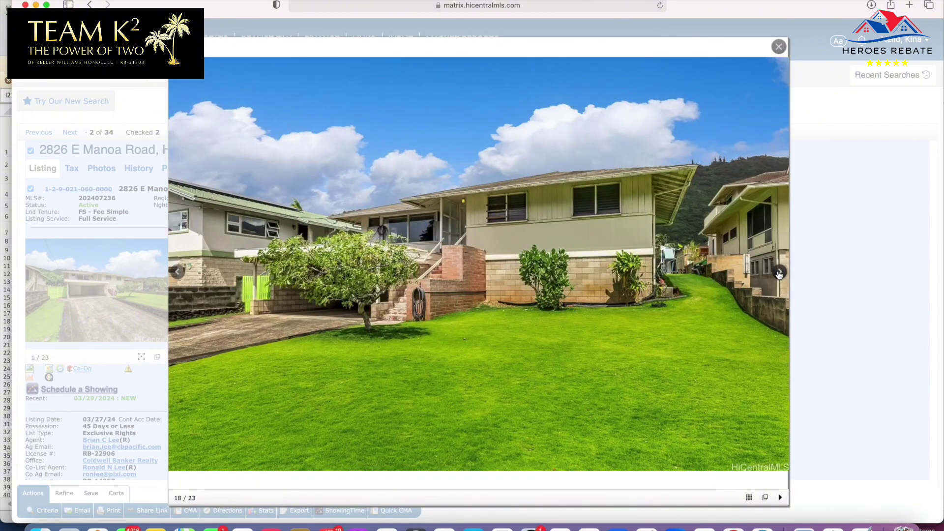
{"action": "left_click", "coordinate": [778, 273]}
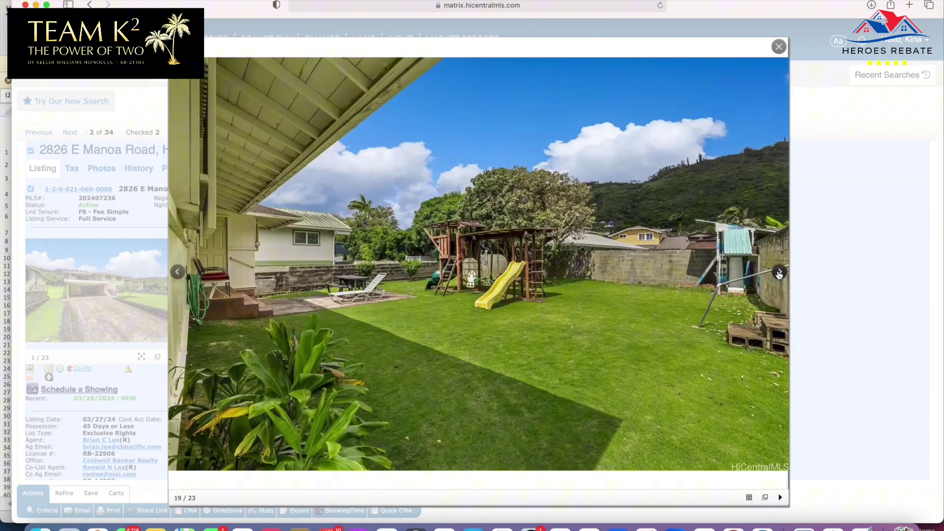
{"action": "left_click", "coordinate": [779, 272]}
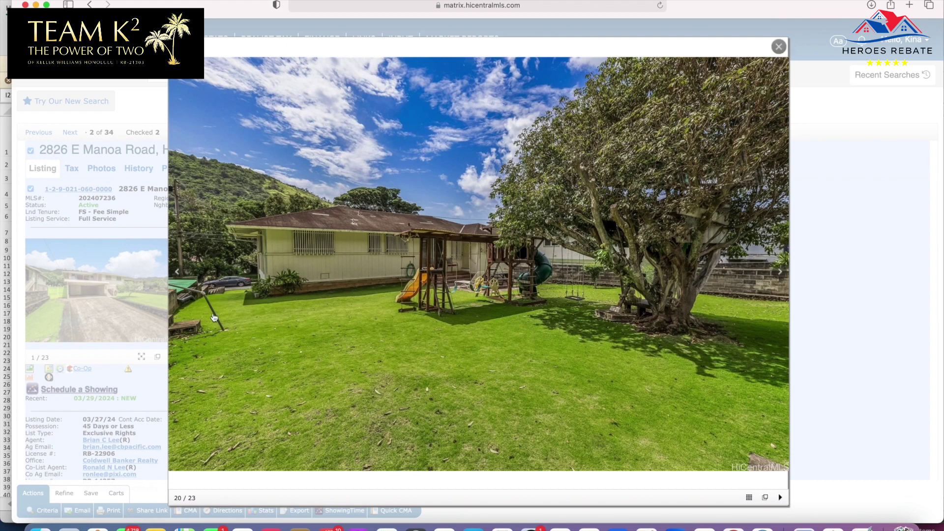
{"action": "left_click", "coordinate": [181, 276]}
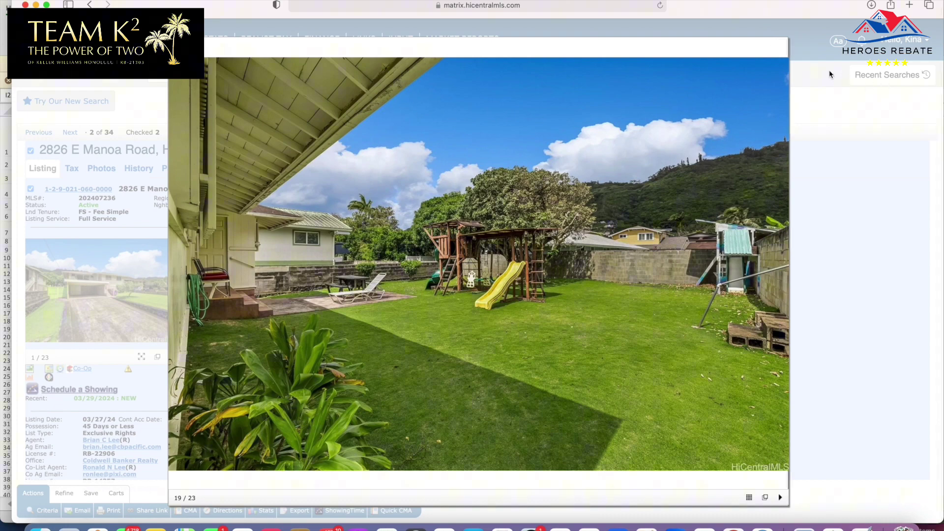
{"action": "left_click", "coordinate": [777, 49]}
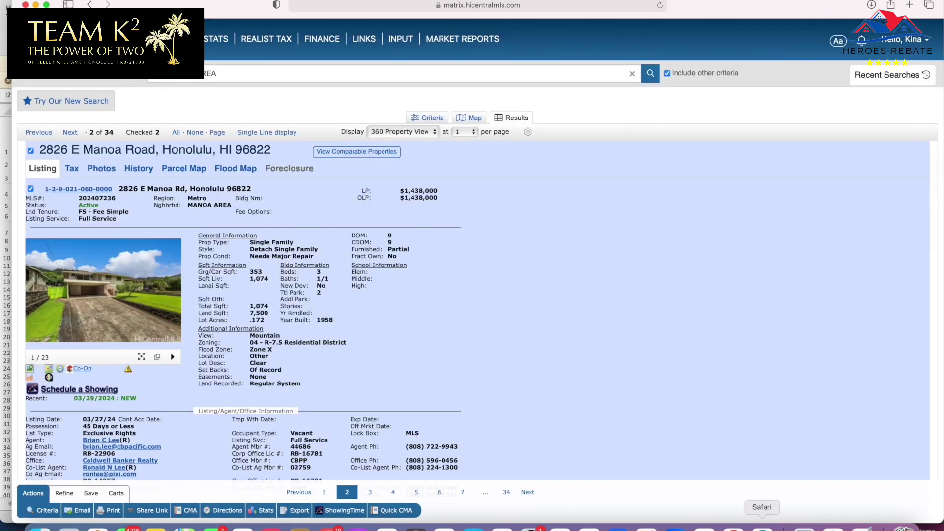
- Return to the Repair Estimator workbook in Excel, dismissing a stray Word start gallery
{"action": "left_click", "coordinate": [559, 528]}
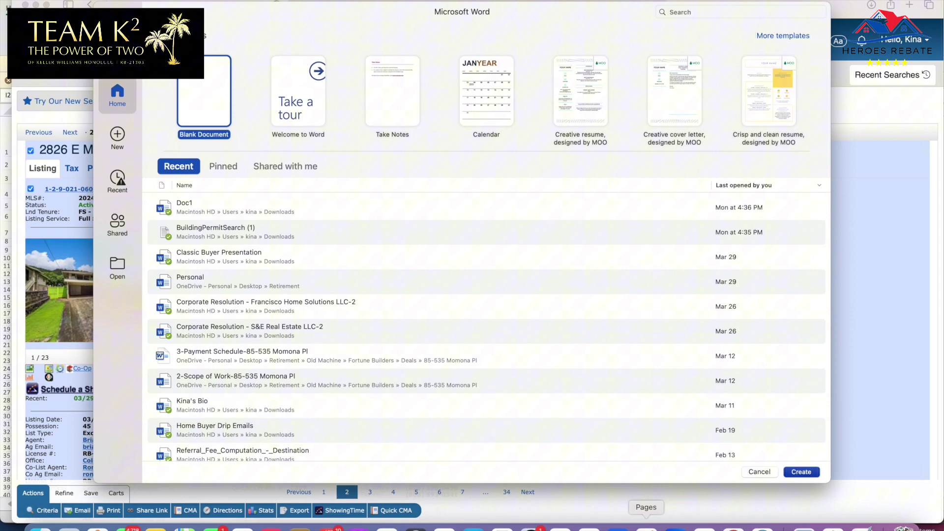
{"action": "key", "text": "Escape"}
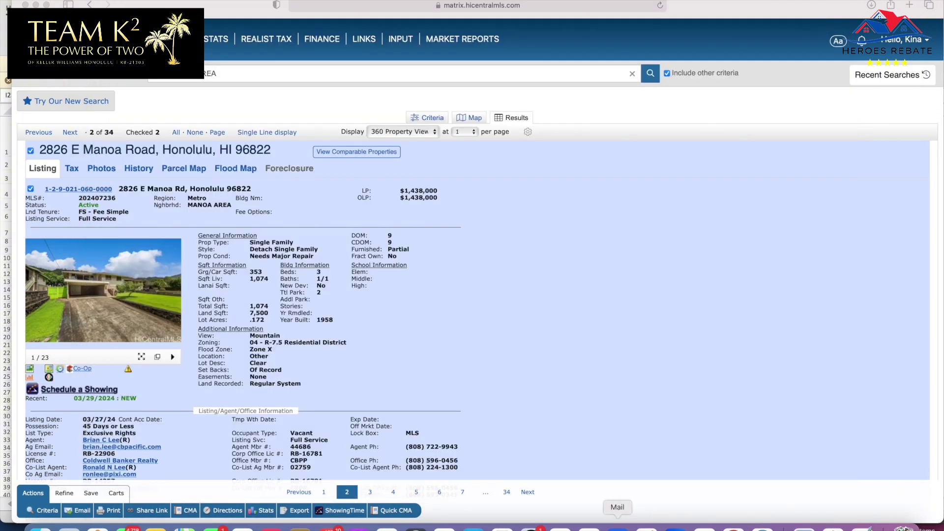
{"action": "left_click", "coordinate": [590, 527]}
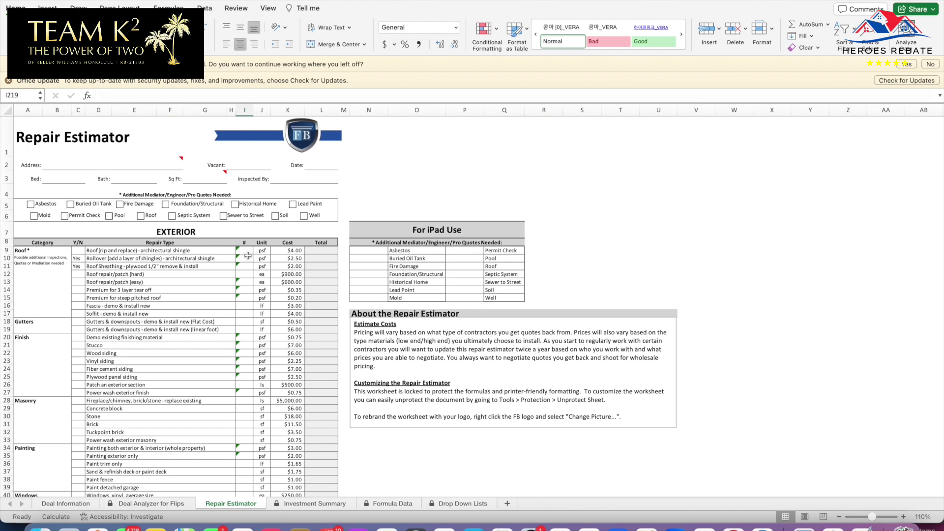
- Clear the Yes answer from cell C11 on the Repair Estimator
{"action": "double_click", "coordinate": [82, 259]}
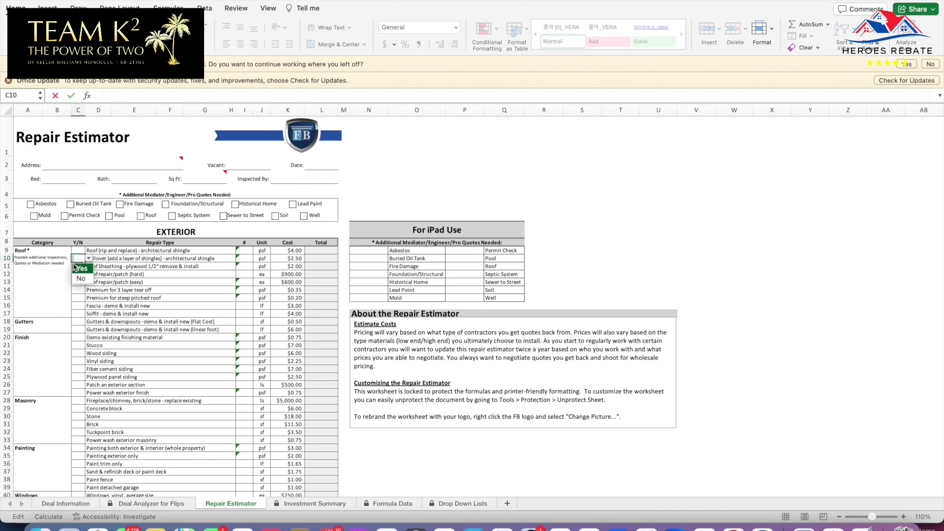
{"action": "double_click", "coordinate": [82, 268]}
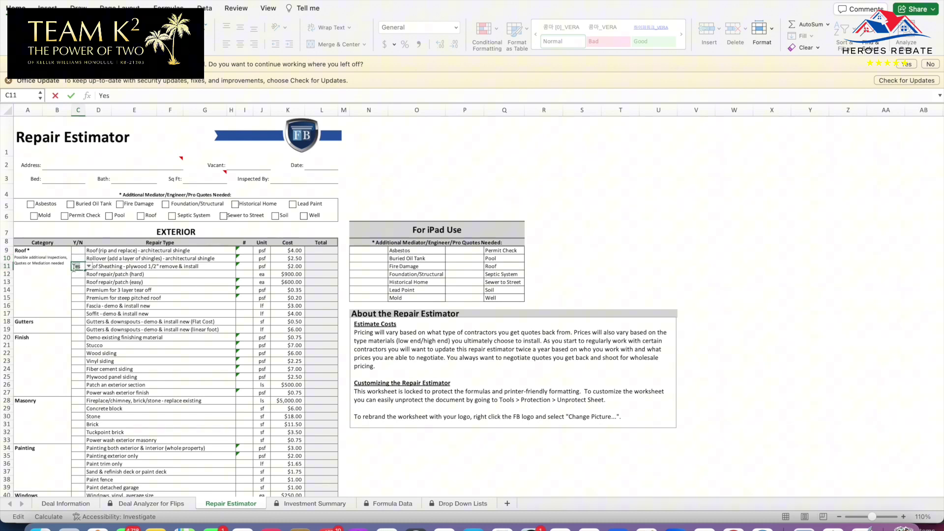
{"action": "key", "text": "BackSpace"}
{"action": "left_click", "coordinate": [88, 265]}
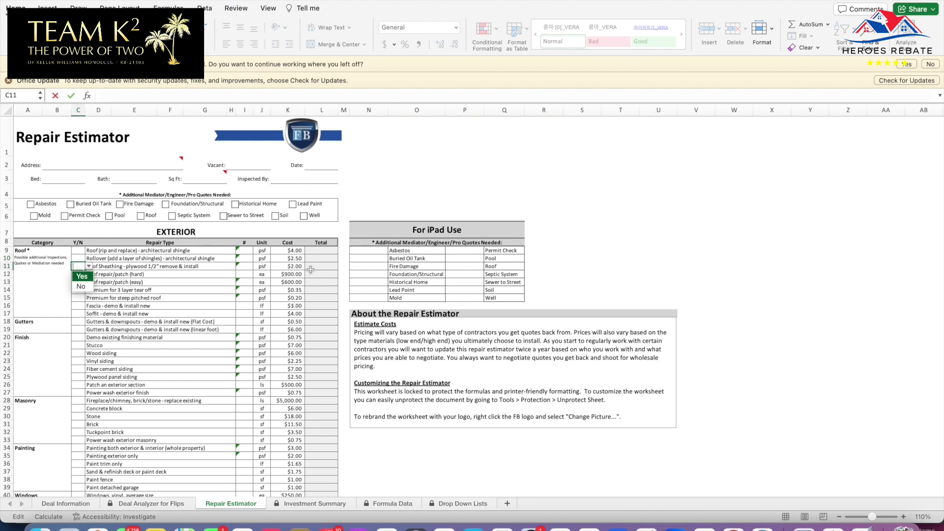
{"action": "key", "text": "Escape"}
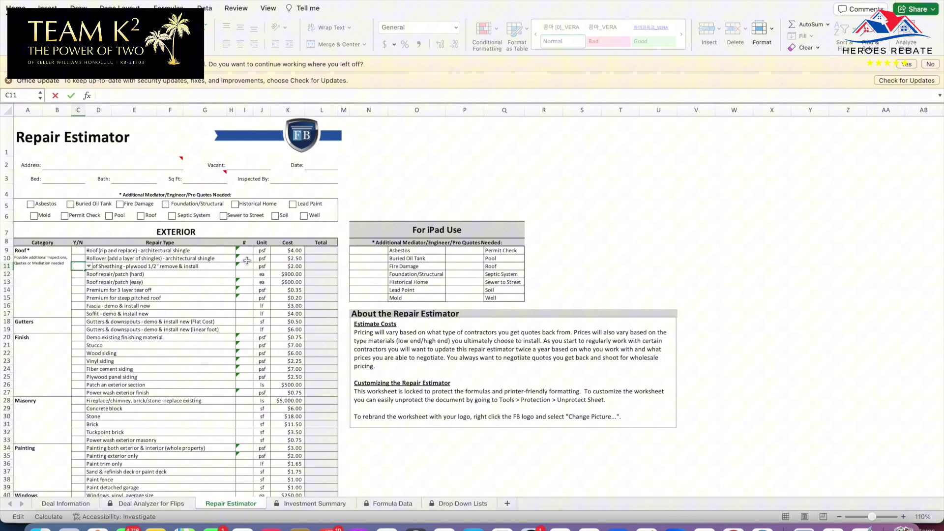
- Enter 1100 for the rollover roof quantity in I10 and 1 easy roof repair in I13
{"action": "left_click", "coordinate": [248, 261]}
{"action": "type", "text": "1100"}
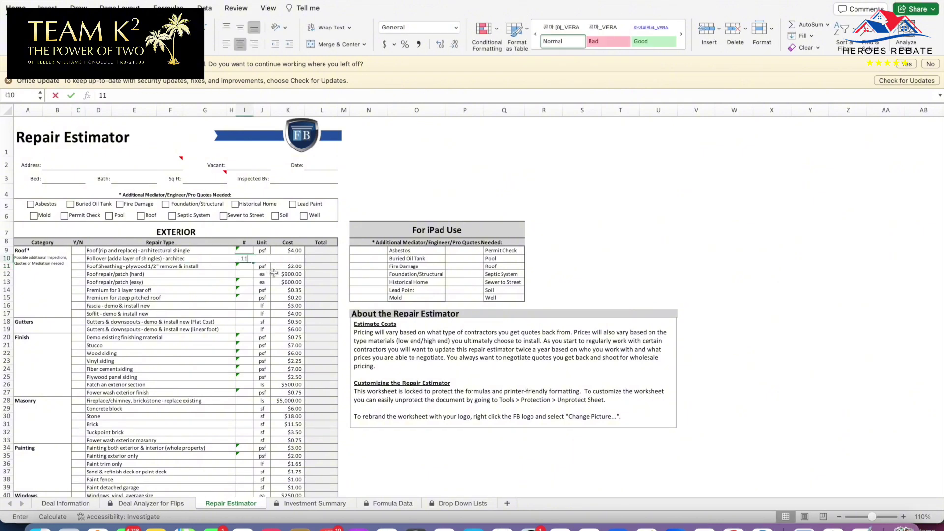
{"action": "left_click", "coordinate": [334, 290]}
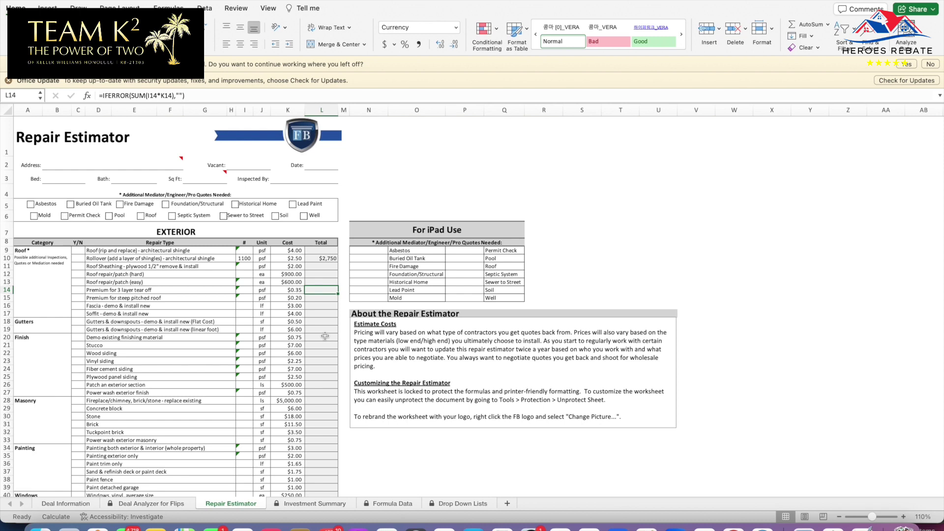
{"action": "left_click", "coordinate": [243, 282]}
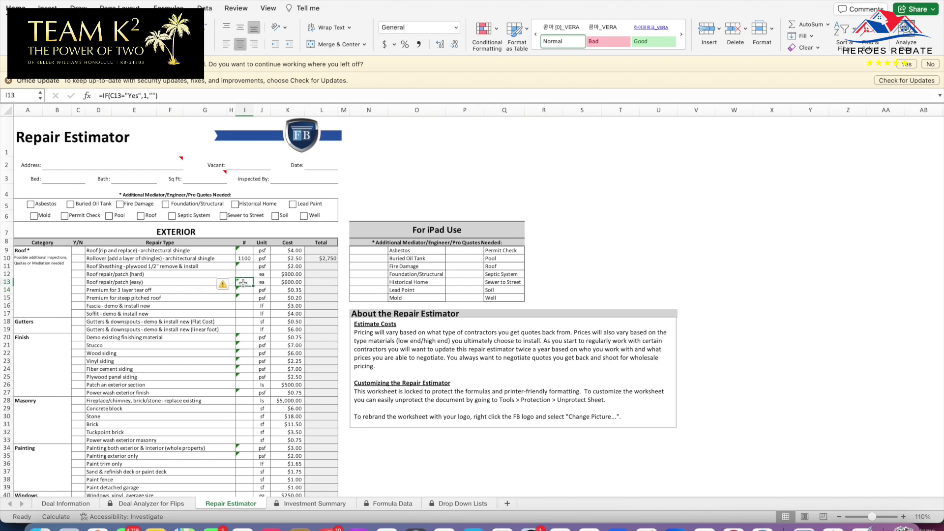
{"action": "type", "text": "1"}
{"action": "left_click", "coordinate": [309, 291]}
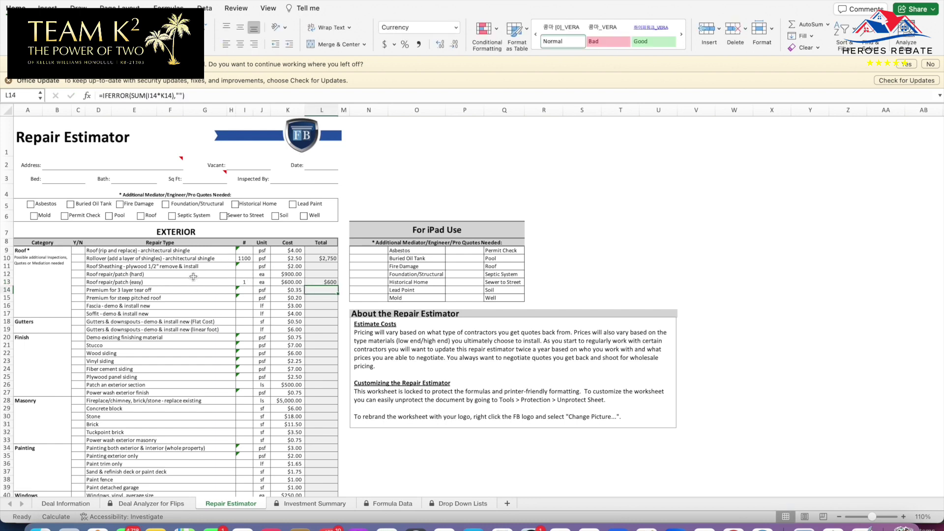
- Enter gutter quantities of 100 in I18 and 1000 linear feet in I19
{"action": "left_click", "coordinate": [246, 307]}
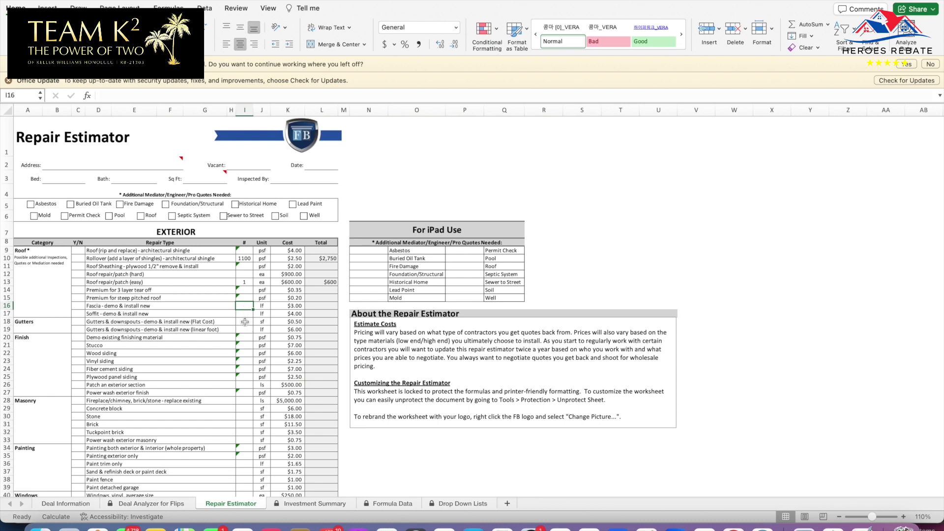
{"action": "left_click", "coordinate": [245, 322]}
{"action": "type", "text": "1000"}
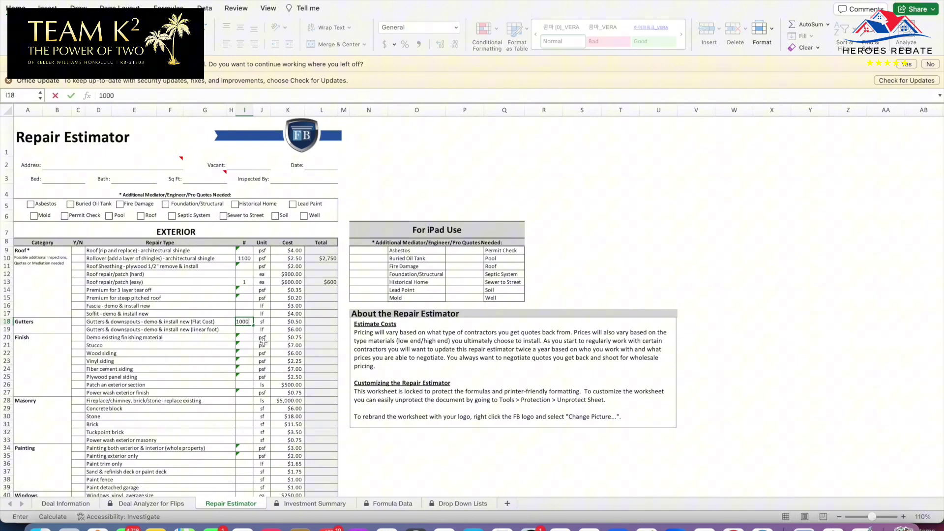
{"action": "key", "text": "Return"}
{"action": "double_click", "coordinate": [252, 322]}
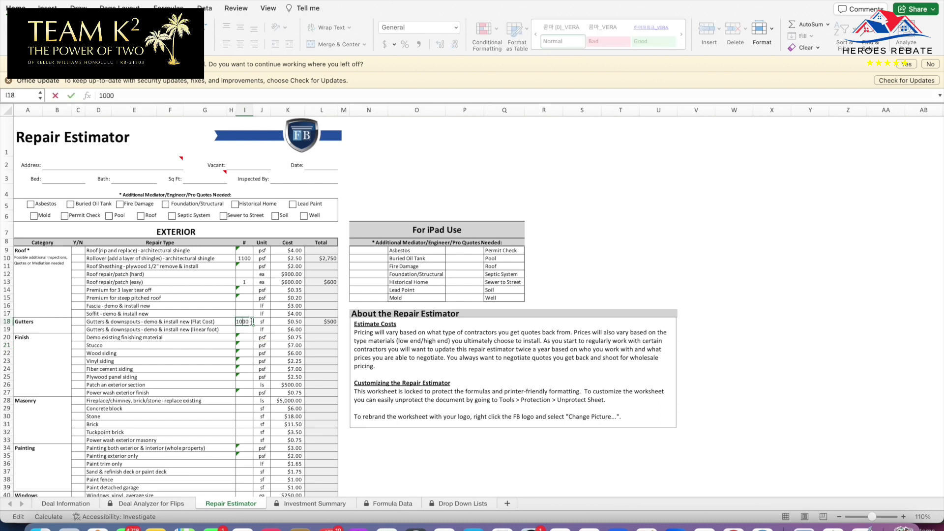
{"action": "left_click", "coordinate": [249, 327]}
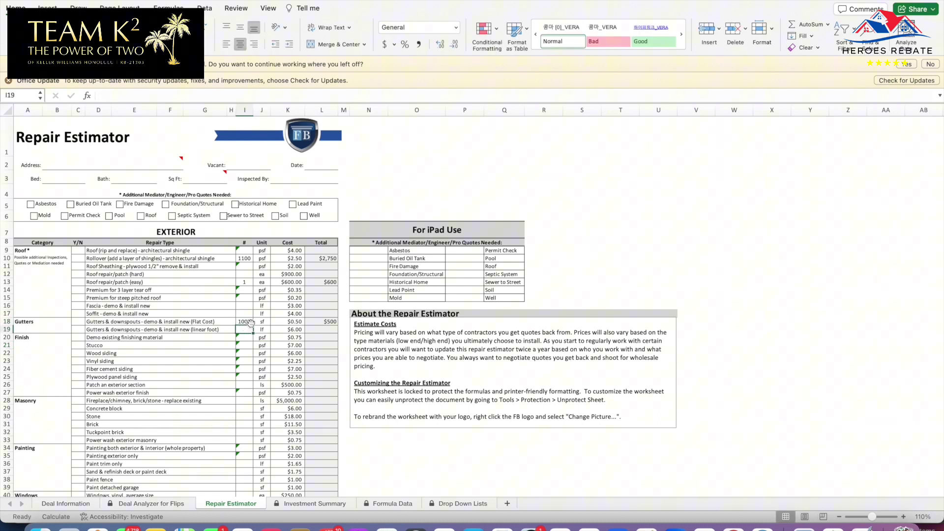
{"action": "type", "text": "1000"}
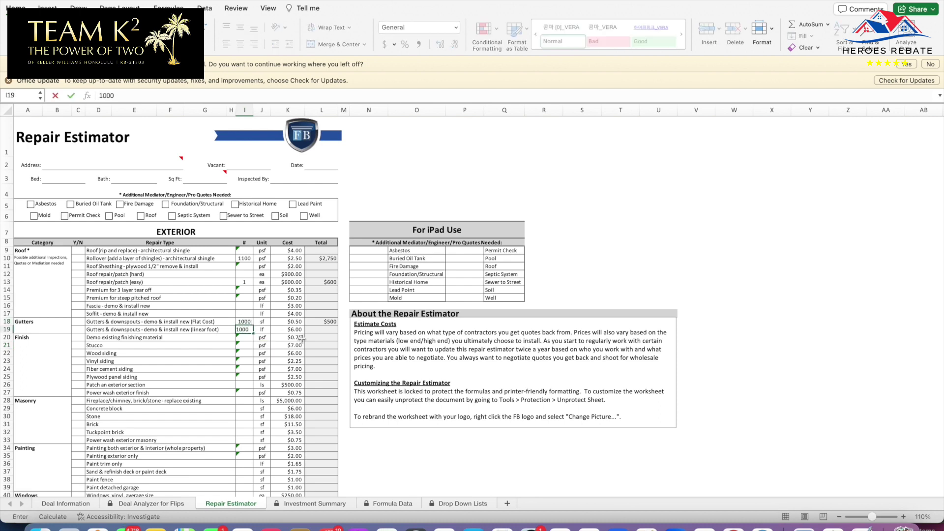
{"action": "left_click", "coordinate": [322, 349]}
- Clear I19 and change I18 to 2000, making the gutter total $1,000
{"action": "double_click", "coordinate": [245, 328]}
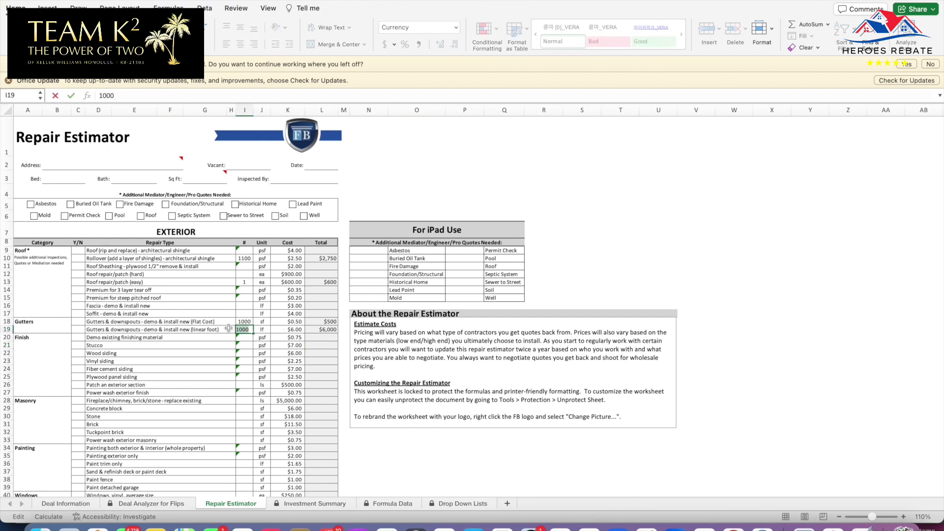
{"action": "key", "text": "BackSpace"}
{"action": "key", "text": "ctrl+Return"}
{"action": "double_click", "coordinate": [244, 322]}
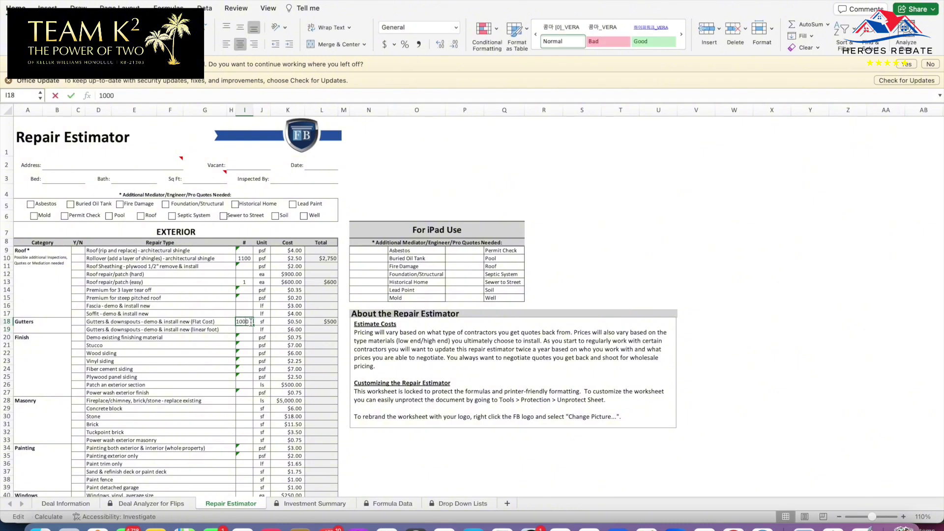
{"action": "key", "text": "BackSpace"}
{"action": "type", "text": "200"}
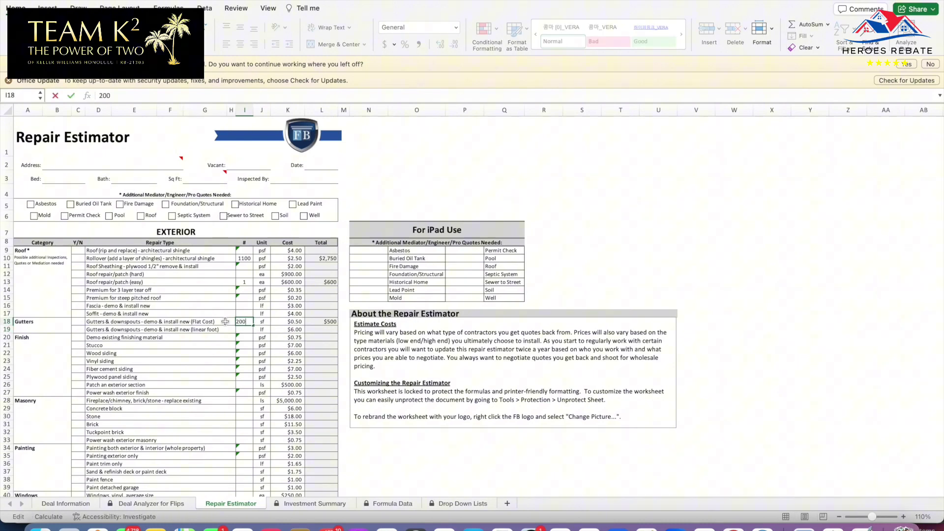
{"action": "type", "text": "0"}
{"action": "left_click", "coordinate": [245, 368]}
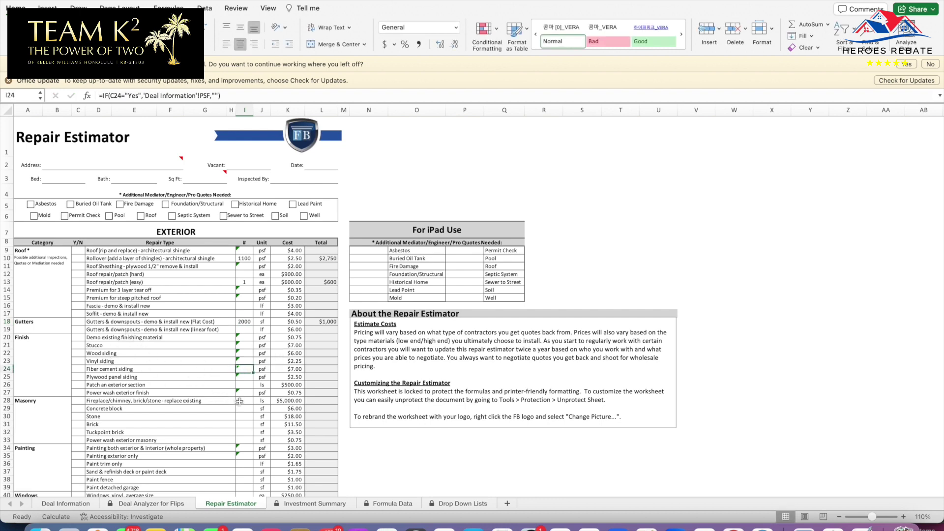
- Enter 1100 sq ft in I34 and $4.00 in K34 for whole-property painting
{"action": "scroll", "coordinate": [248, 400], "scroll_direction": "down", "scroll_amount": 3}
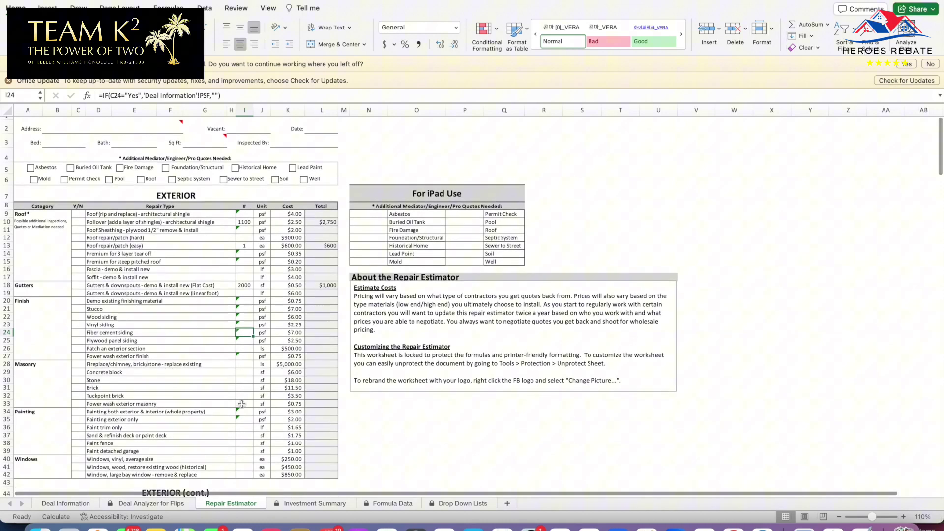
{"action": "scroll", "coordinate": [253, 371], "scroll_direction": "down", "scroll_amount": 2}
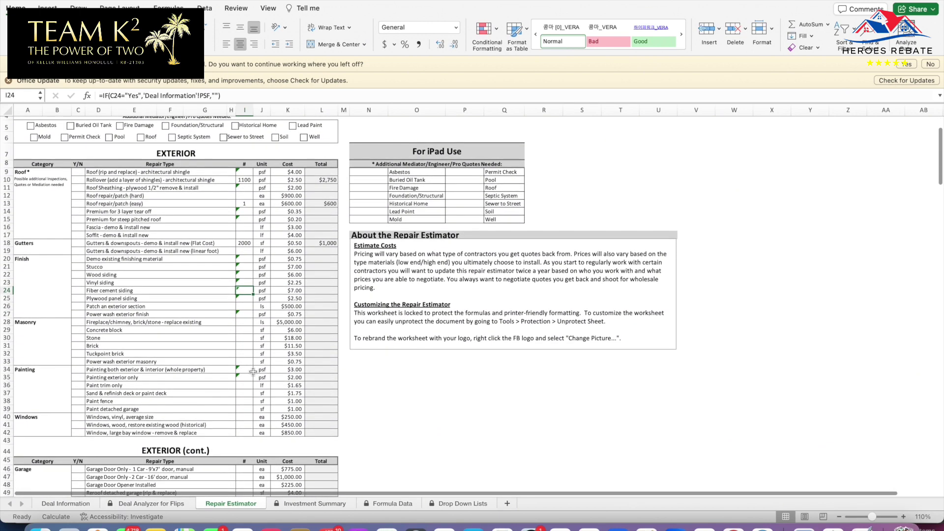
{"action": "left_click", "coordinate": [247, 369]}
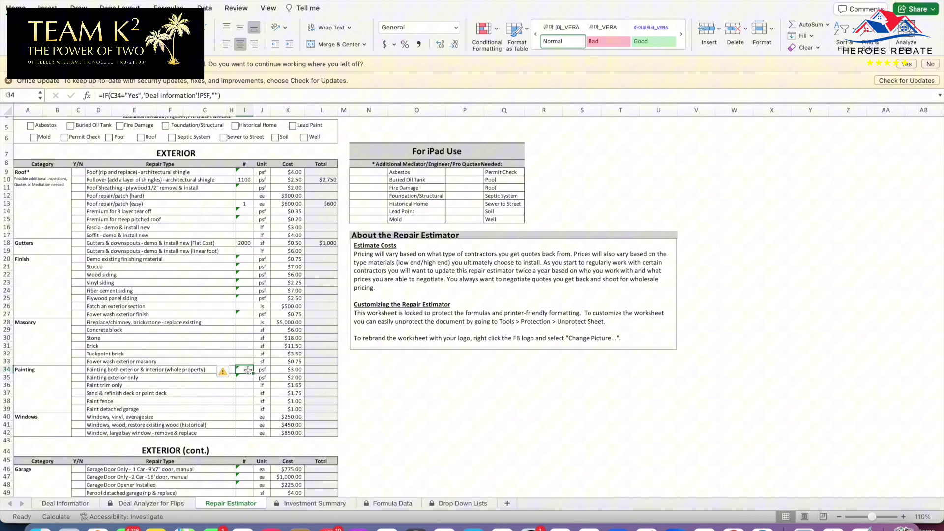
{"action": "type", "text": "1100"}
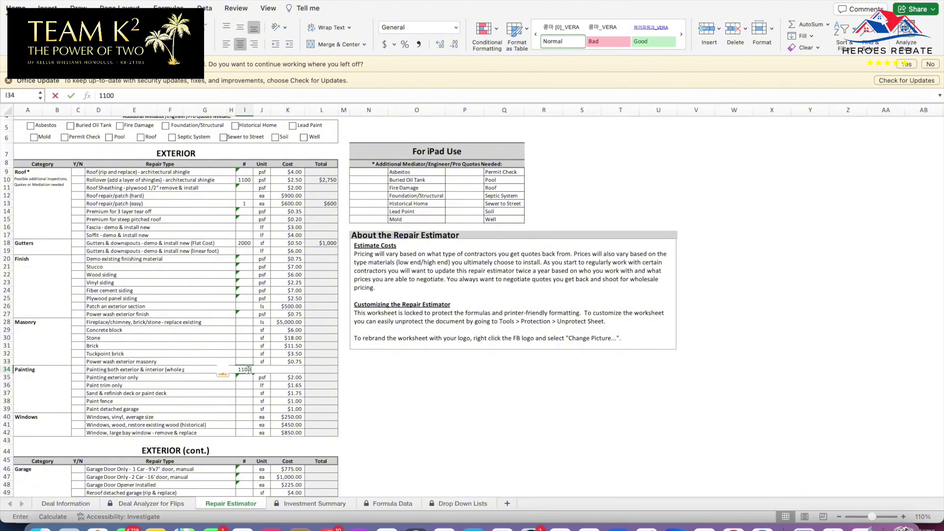
{"action": "left_click", "coordinate": [273, 409]}
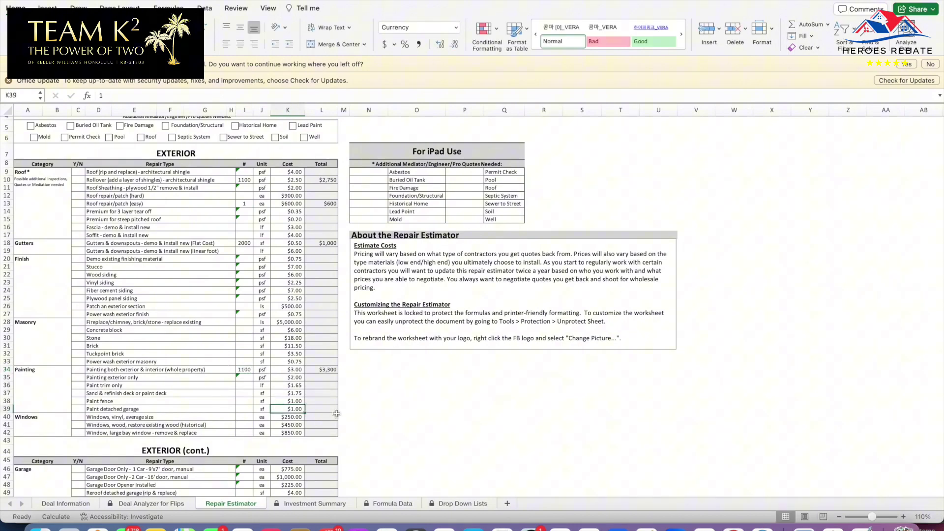
{"action": "double_click", "coordinate": [290, 369]}
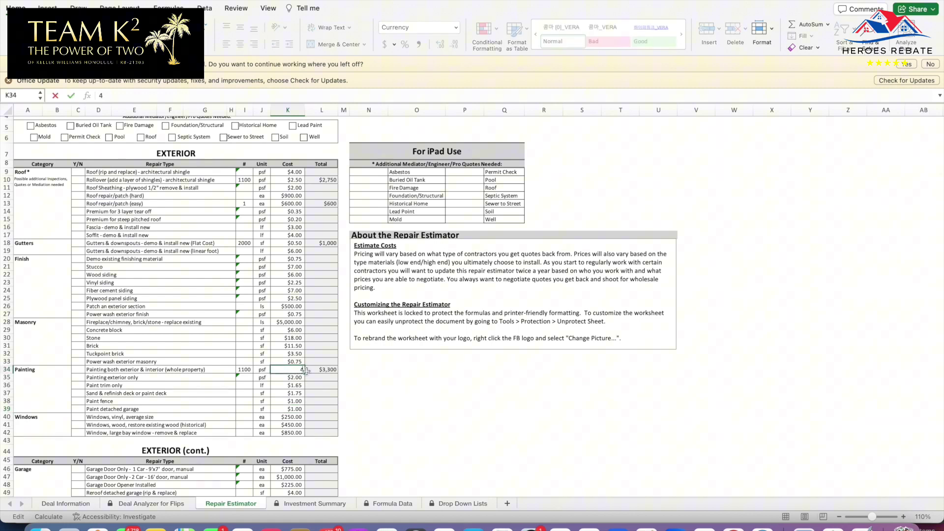
{"action": "type", "text": "4"}
{"action": "left_click", "coordinate": [291, 387]}
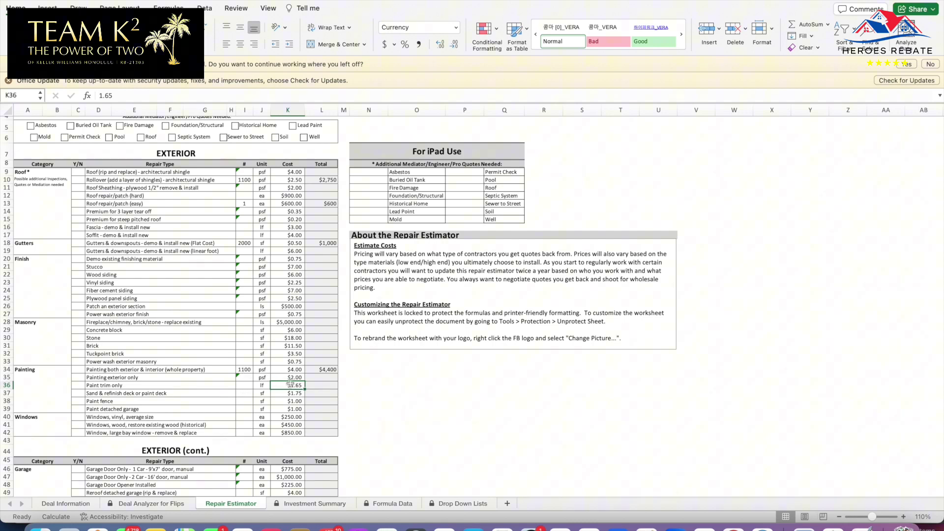
{"action": "scroll", "coordinate": [275, 410], "scroll_direction": "down", "scroll_amount": 1}
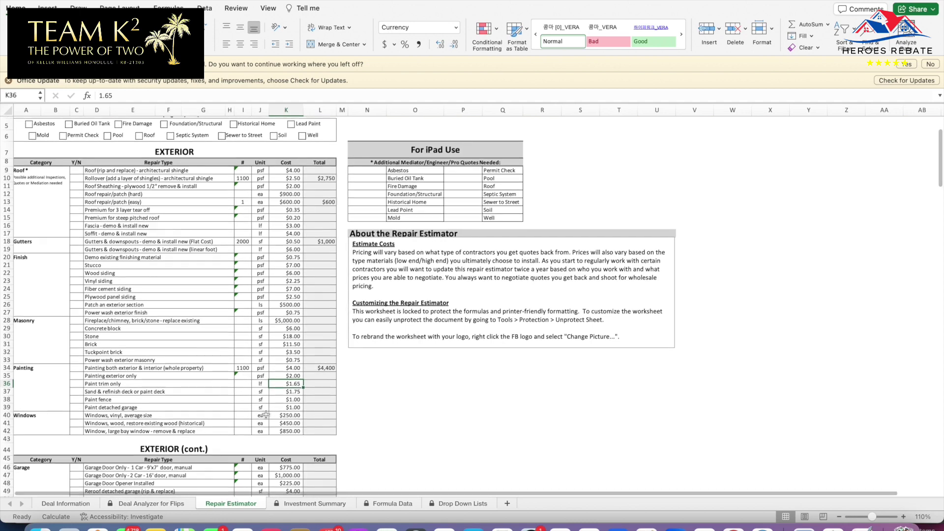
{"action": "scroll", "coordinate": [251, 410], "scroll_direction": "down", "scroll_amount": 3}
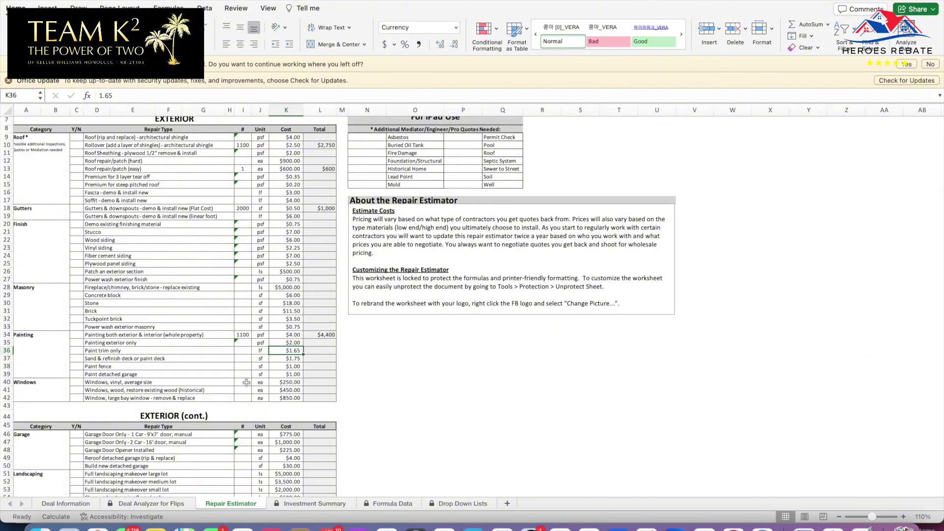
{"action": "left_click", "coordinate": [246, 382]}
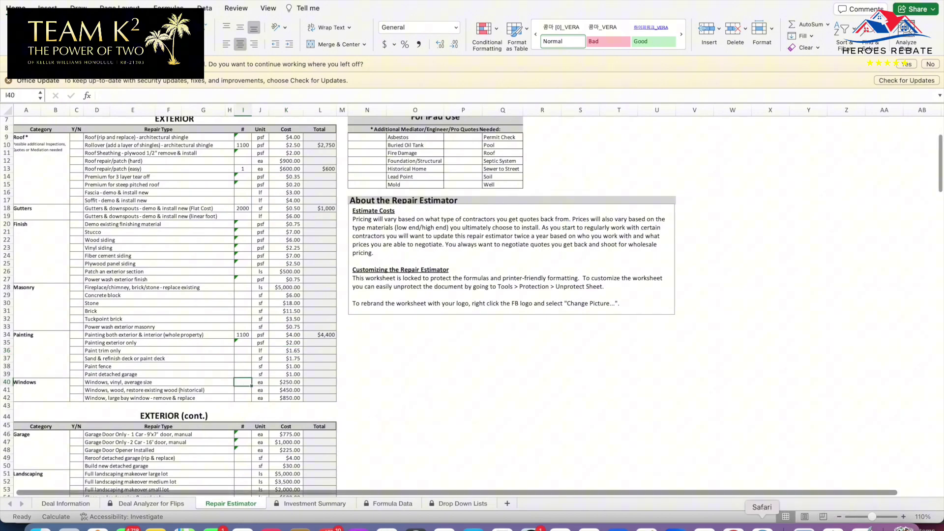
{"action": "left_click", "coordinate": [761, 524]}
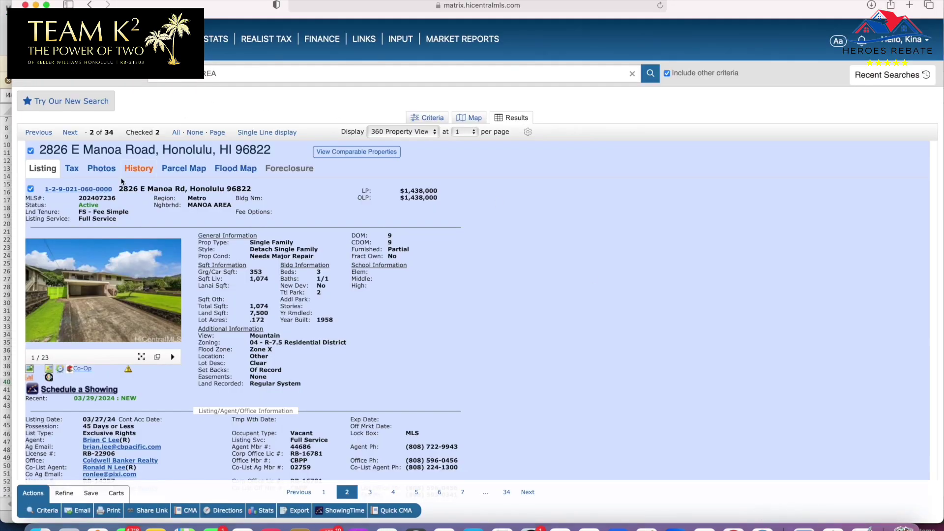
{"action": "left_click", "coordinate": [111, 293]}
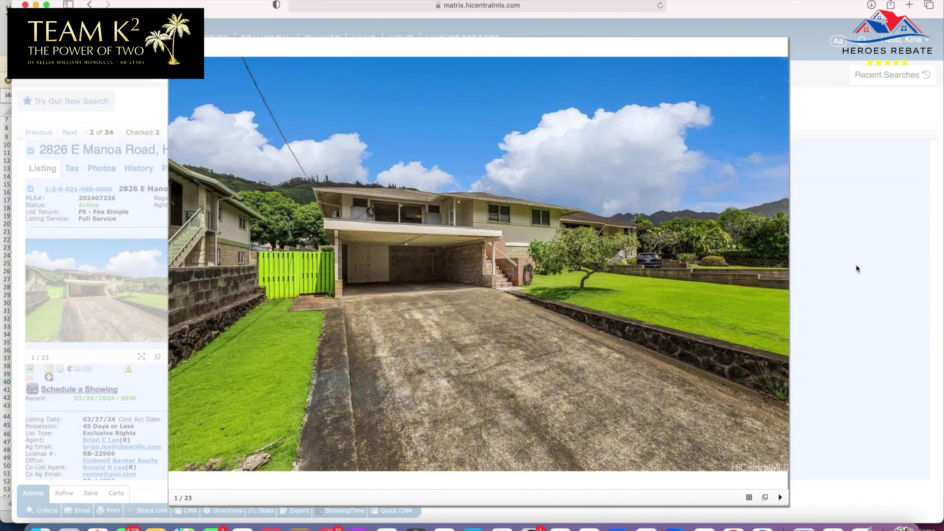
{"action": "left_click", "coordinate": [779, 273]}
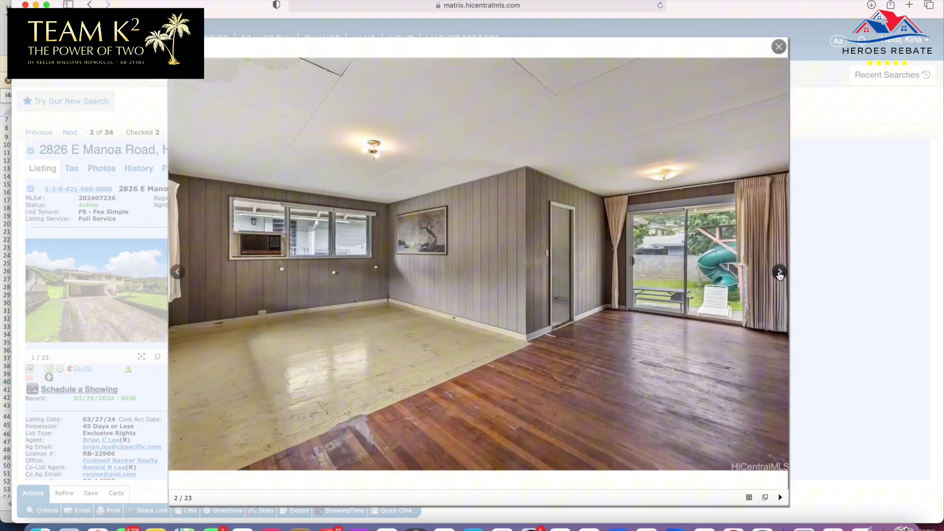
{"action": "left_click", "coordinate": [779, 272]}
{"action": "left_click", "coordinate": [780, 273]}
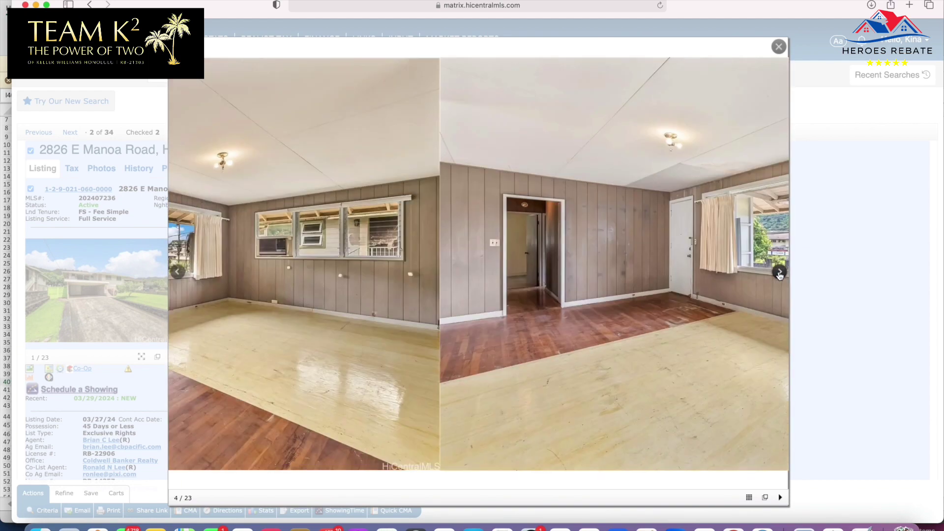
{"action": "left_click", "coordinate": [780, 273]}
{"action": "left_click", "coordinate": [780, 273]}
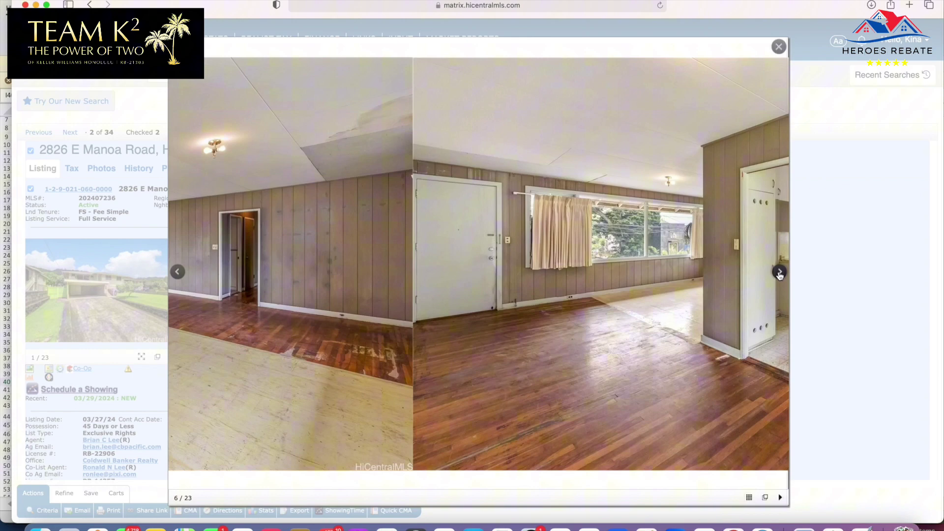
{"action": "left_click", "coordinate": [780, 273]}
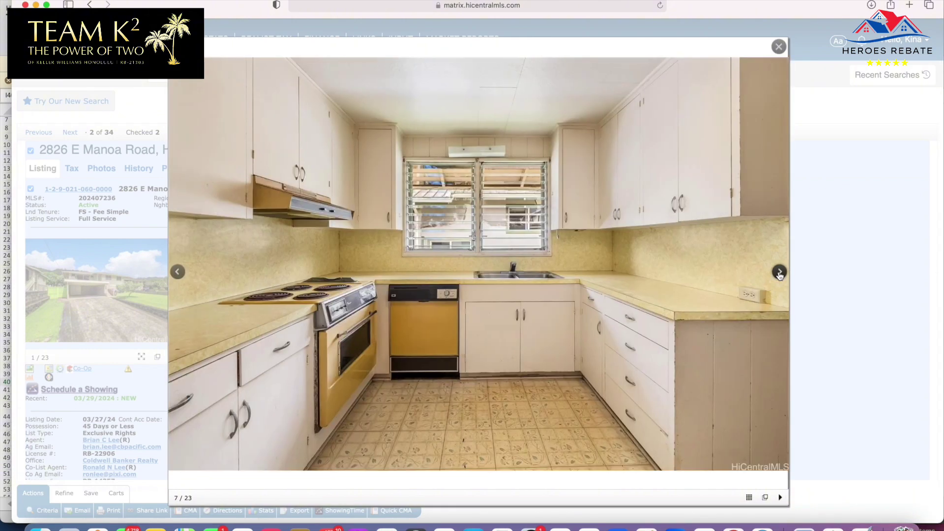
{"action": "left_click", "coordinate": [779, 273]}
{"action": "left_click", "coordinate": [780, 273]}
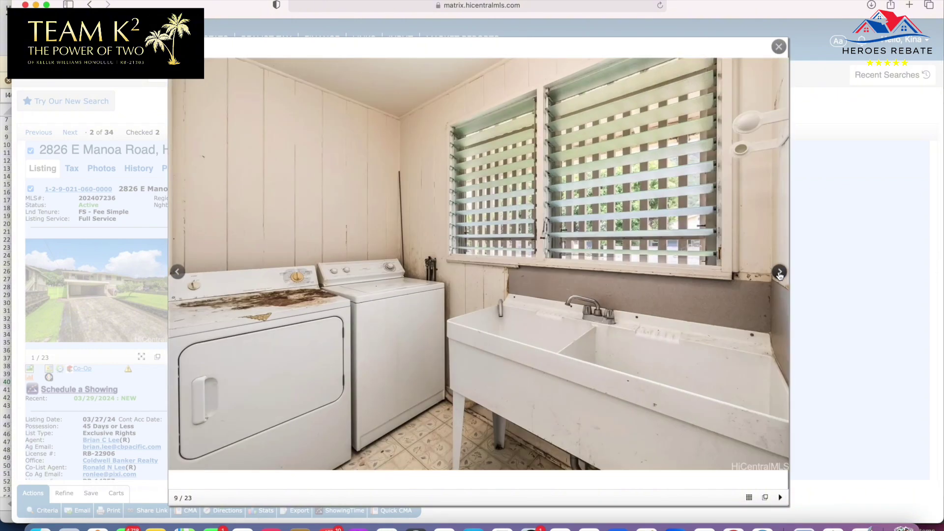
- Page through the bedroom, bathroom and rear exterior photos, then close the photo viewer
{"action": "left_click", "coordinate": [780, 273]}
{"action": "left_click", "coordinate": [780, 272]}
{"action": "left_click", "coordinate": [779, 273]}
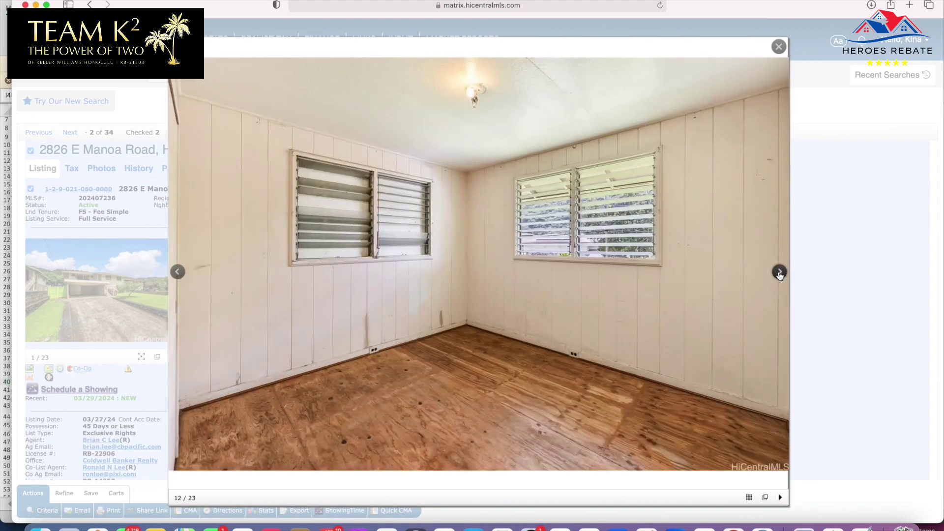
{"action": "left_click", "coordinate": [779, 273]}
{"action": "left_click", "coordinate": [780, 273]}
{"action": "left_click", "coordinate": [780, 273]}
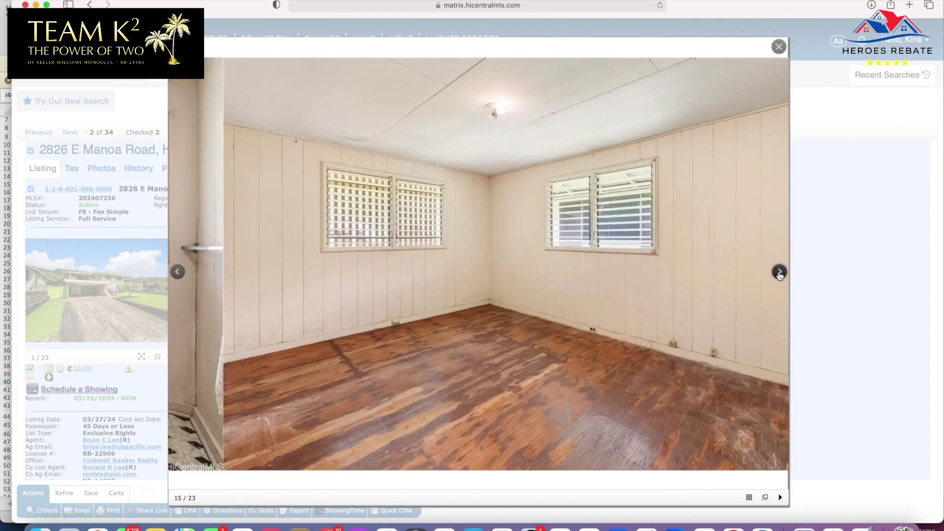
{"action": "left_click", "coordinate": [780, 272]}
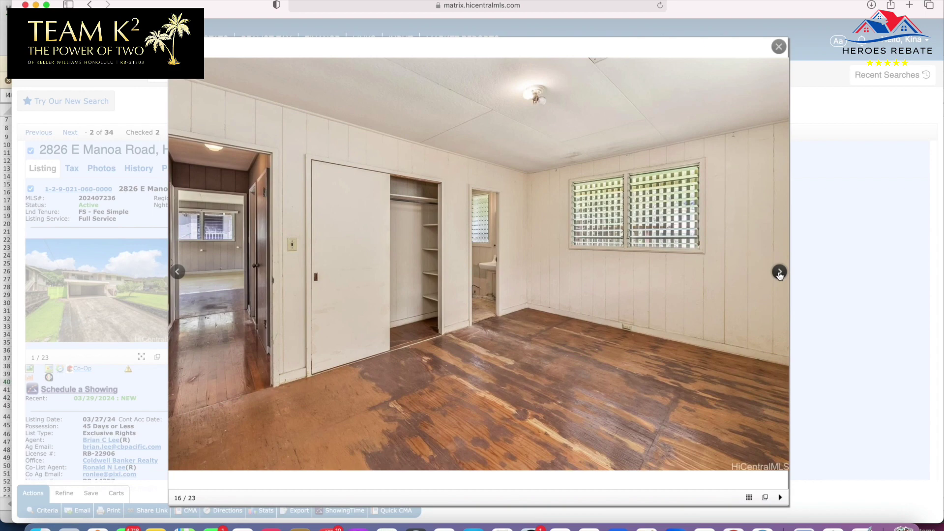
{"action": "left_click", "coordinate": [779, 273]}
{"action": "left_click", "coordinate": [780, 273]}
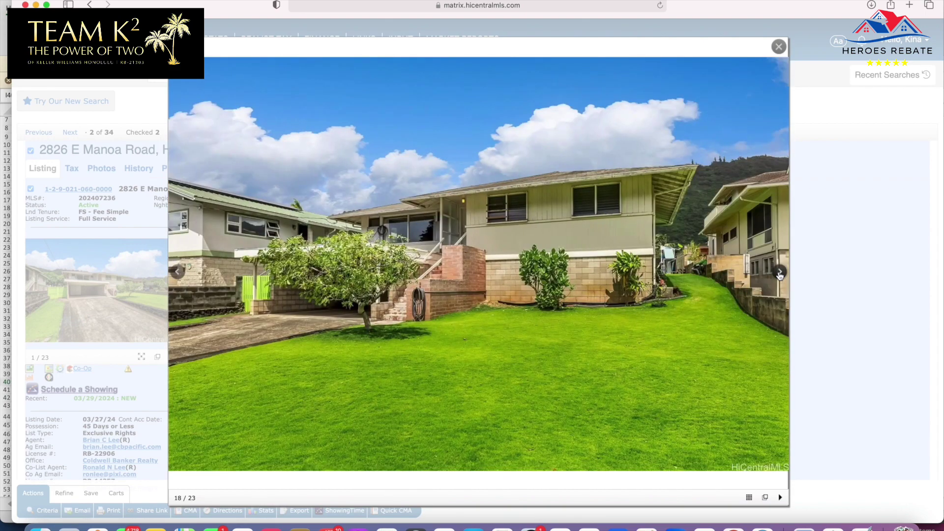
{"action": "left_click", "coordinate": [779, 47]}
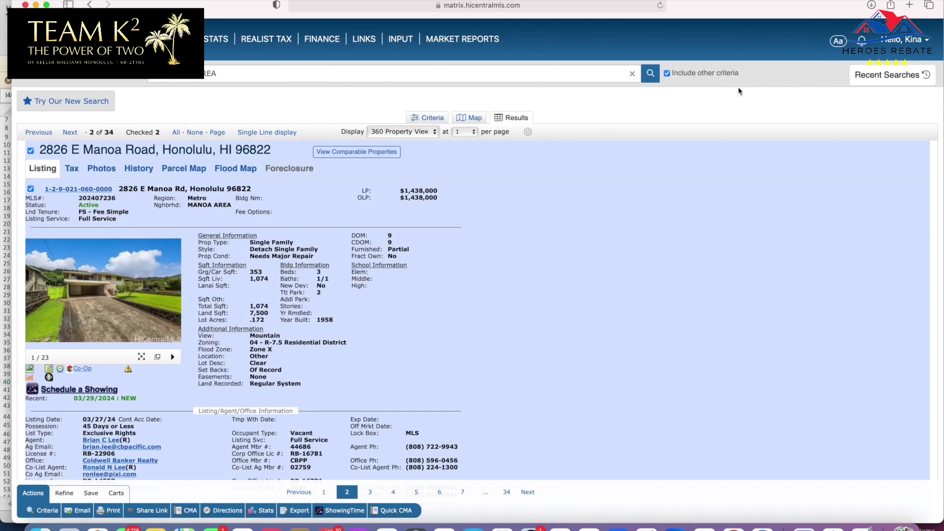
- In the Repair Estimator, enter 14 as the single-car garage door quantity, then undo it
{"action": "left_click", "coordinate": [589, 529]}
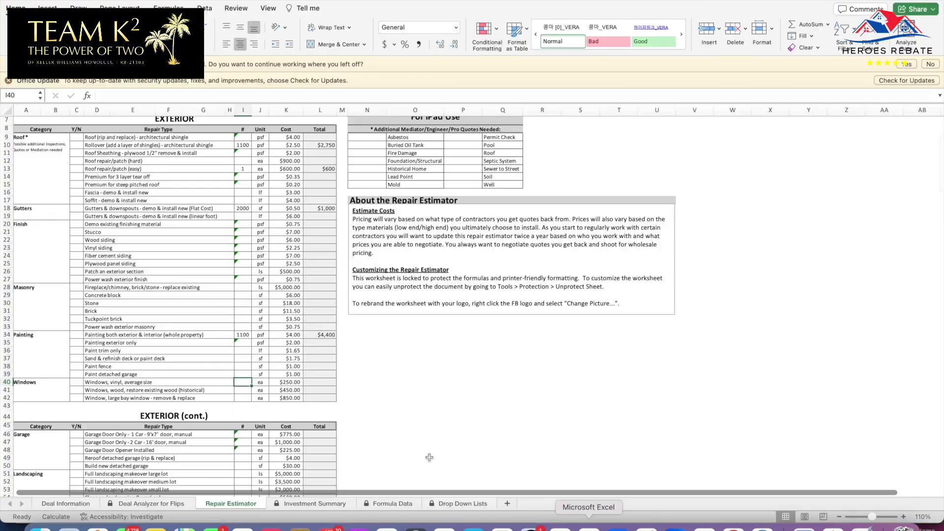
{"action": "left_click", "coordinate": [243, 434]}
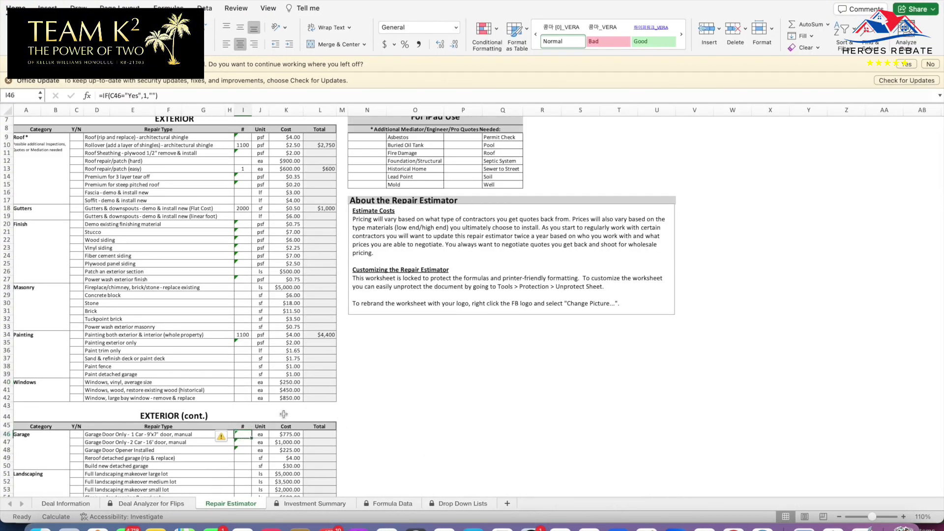
{"action": "type", "text": "14"}
{"action": "left_click", "coordinate": [243, 448]}
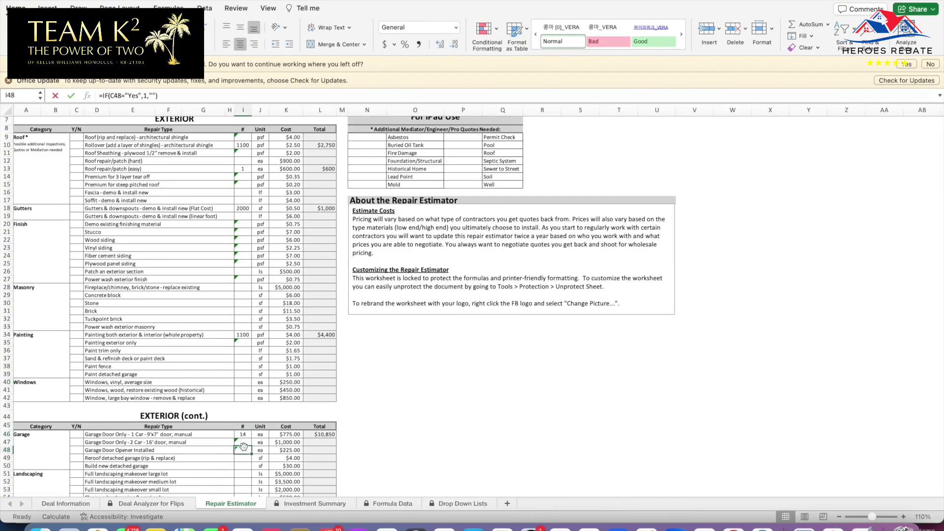
{"action": "left_click", "coordinate": [245, 443]}
{"action": "left_click_drag", "start_coordinate": [244, 444], "coordinate": [248, 438]}
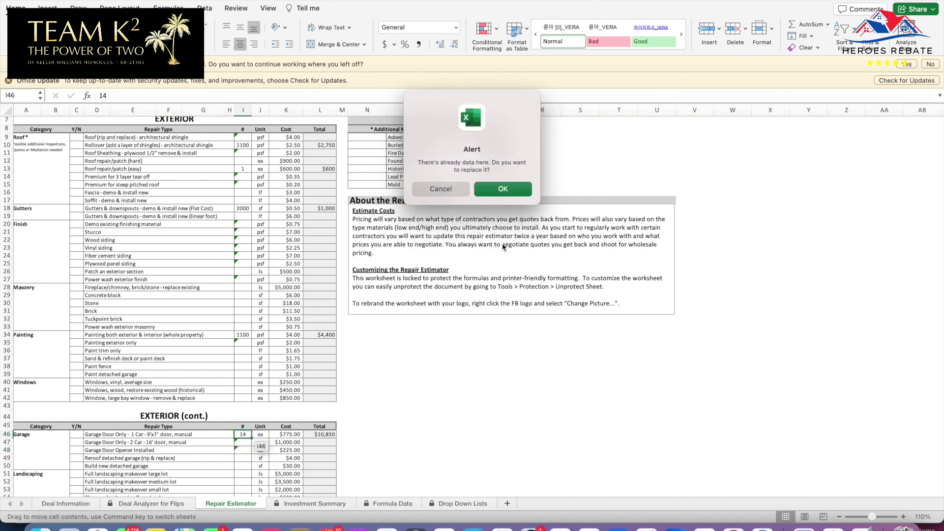
{"action": "left_click", "coordinate": [440, 188]}
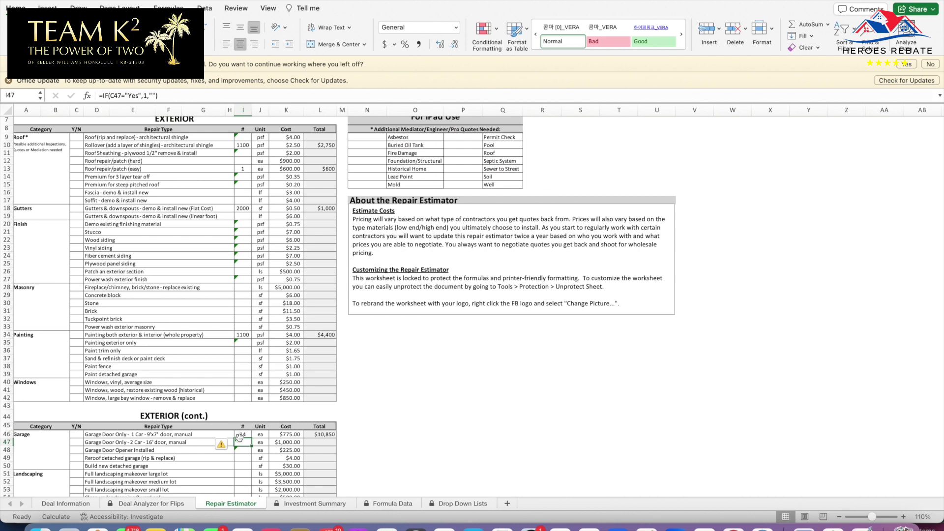
{"action": "left_click_drag", "start_coordinate": [245, 443], "coordinate": [248, 438]}
{"action": "left_click", "coordinate": [419, 196]}
{"action": "left_click", "coordinate": [243, 426]}
{"action": "double_click", "coordinate": [244, 434]}
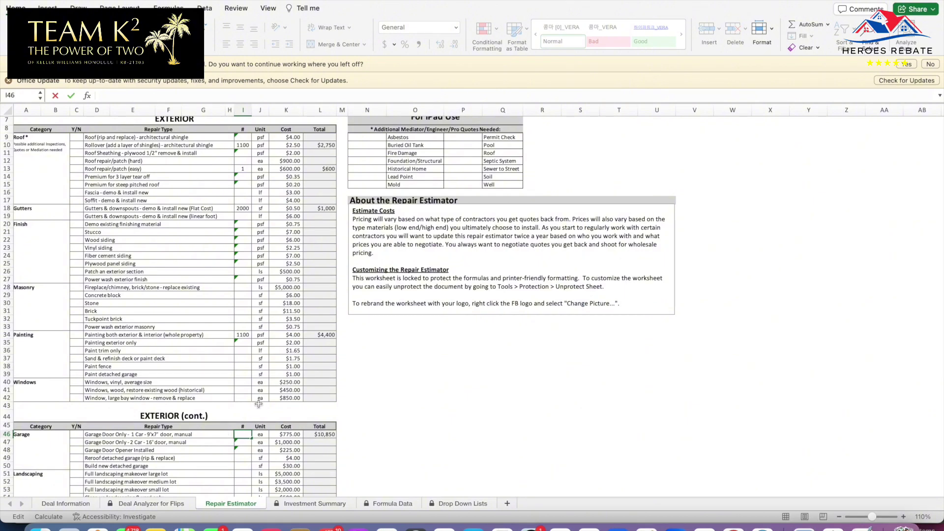
- Clear the garage door quantity and price 14 vinyl windows and 2 large bay windows
{"action": "left_click", "coordinate": [236, 382]}
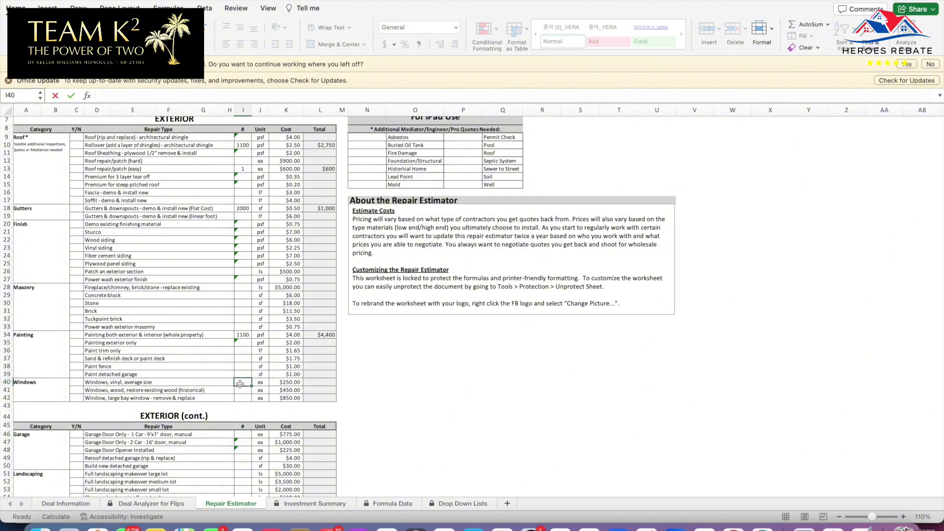
{"action": "type", "text": "14"}
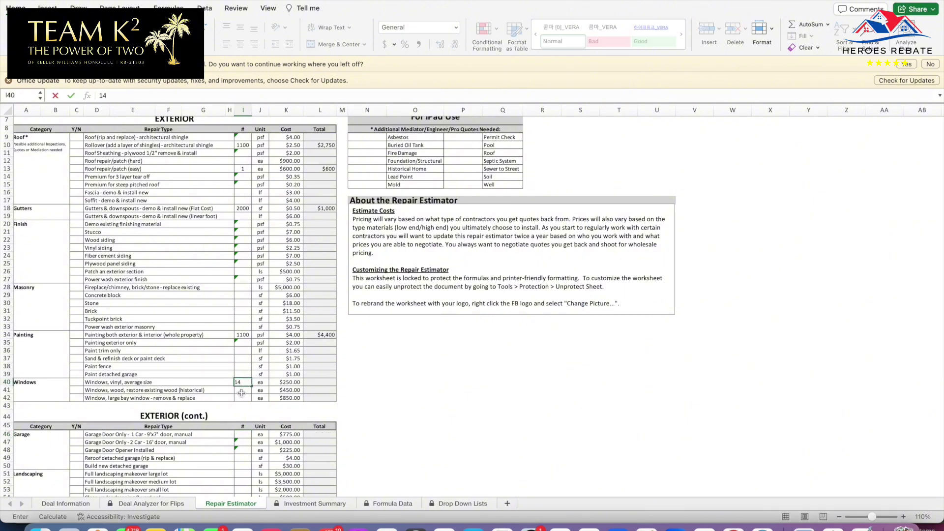
{"action": "left_click", "coordinate": [242, 398]}
{"action": "type", "text": "2"}
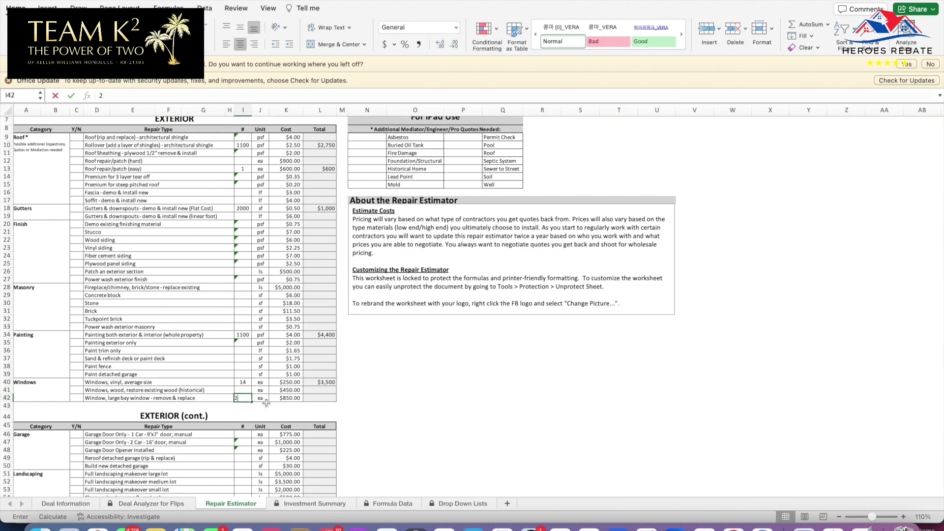
{"action": "left_click", "coordinate": [439, 406]}
- Add one small-lot landscaping makeover for $2,000
{"action": "scroll", "coordinate": [348, 419], "scroll_direction": "down", "scroll_amount": 5}
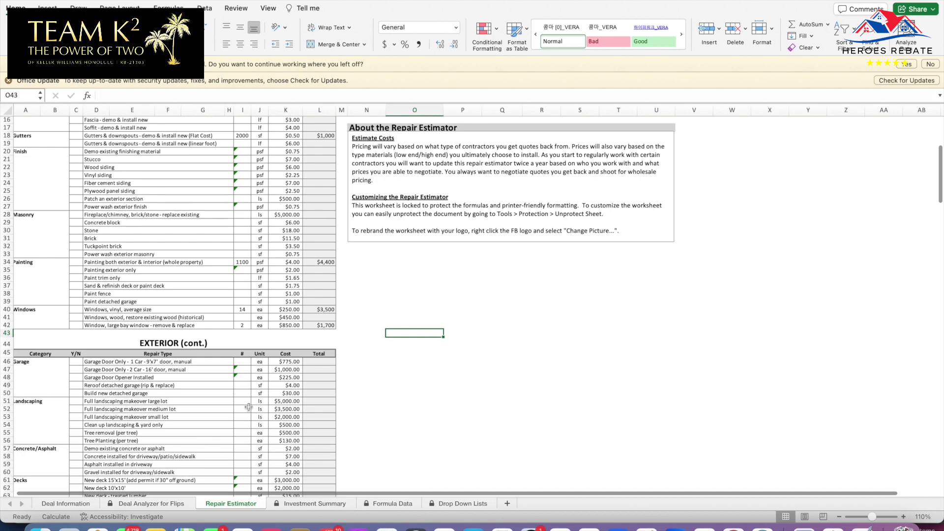
{"action": "left_click", "coordinate": [242, 409]}
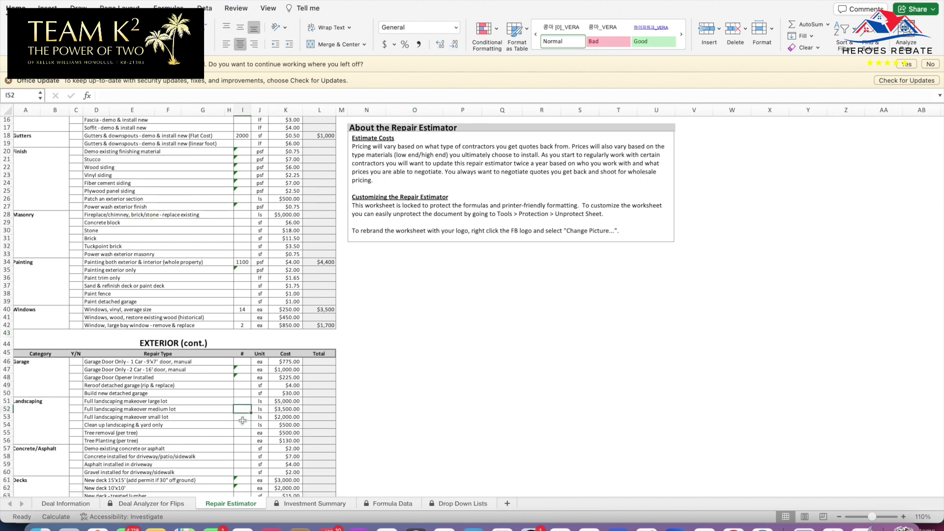
{"action": "left_click", "coordinate": [243, 420]}
{"action": "type", "text": "1"}
{"action": "key", "text": "Tab"}
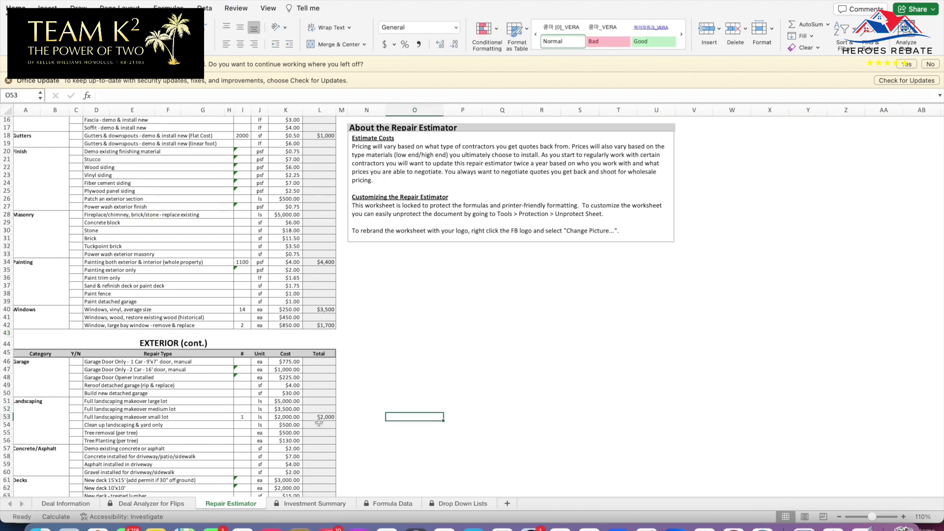
- Set the wood fencing quantity to 500, totalling $7,500
{"action": "scroll", "coordinate": [261, 436], "scroll_direction": "down", "scroll_amount": 3}
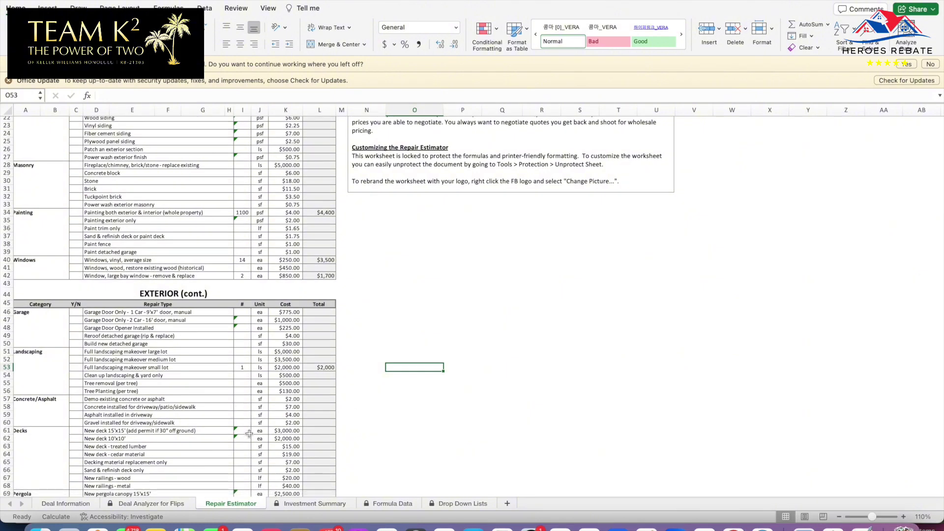
{"action": "scroll", "coordinate": [255, 448], "scroll_direction": "down", "scroll_amount": 1}
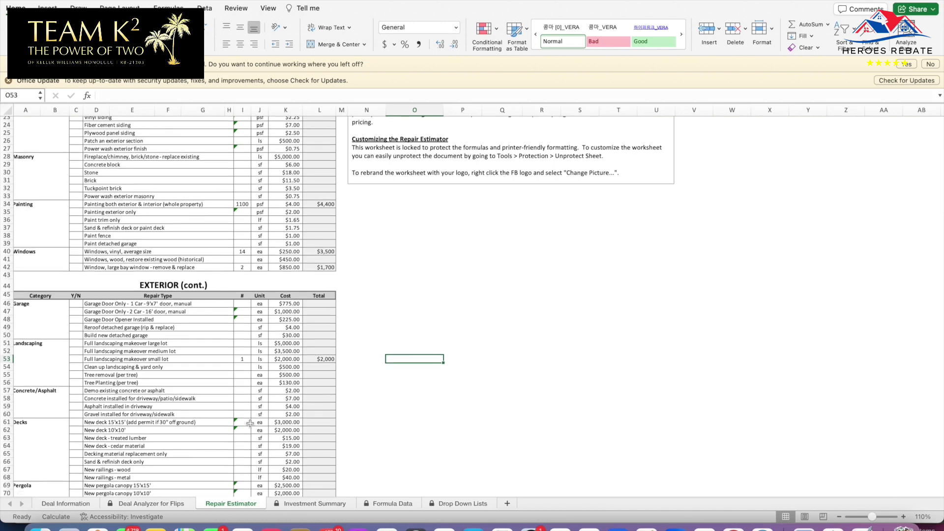
{"action": "scroll", "coordinate": [246, 429], "scroll_direction": "down", "scroll_amount": 4}
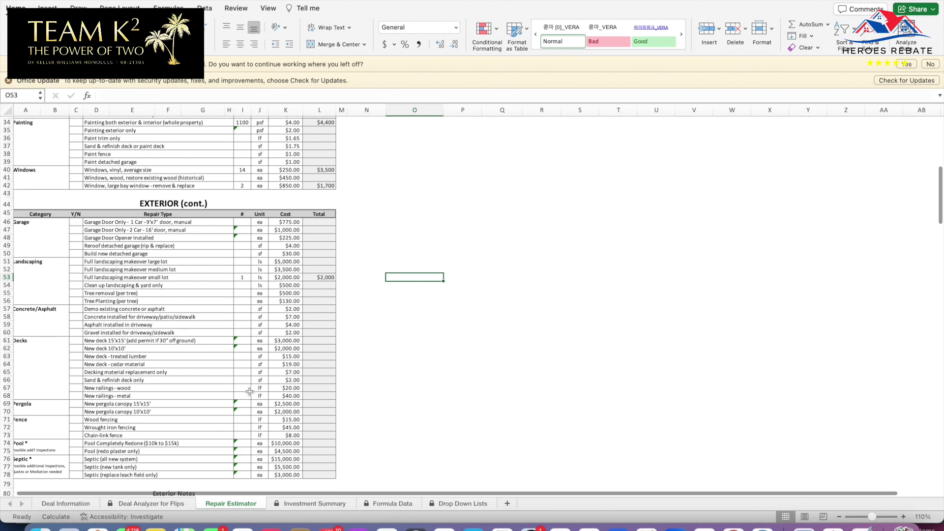
{"action": "scroll", "coordinate": [245, 395], "scroll_direction": "left", "scroll_amount": 1}
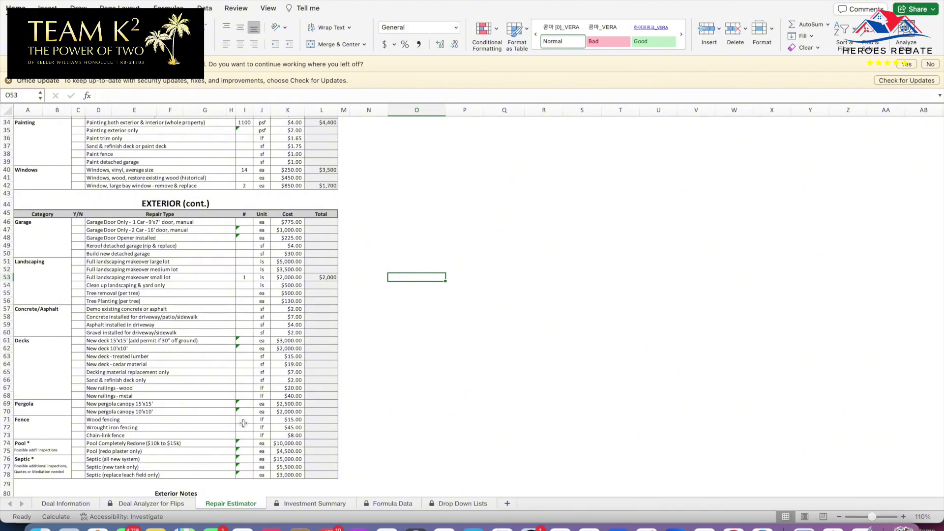
{"action": "left_click", "coordinate": [247, 418]}
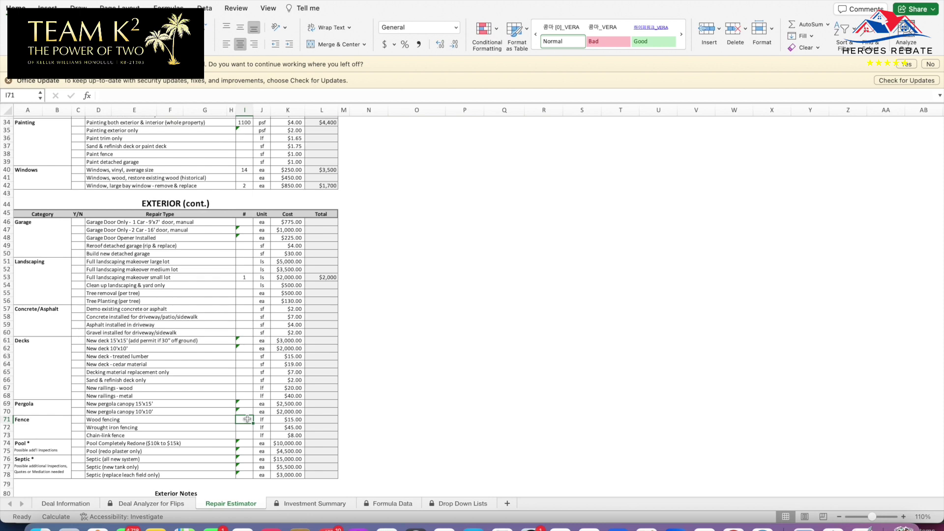
{"action": "type", "text": "200"}
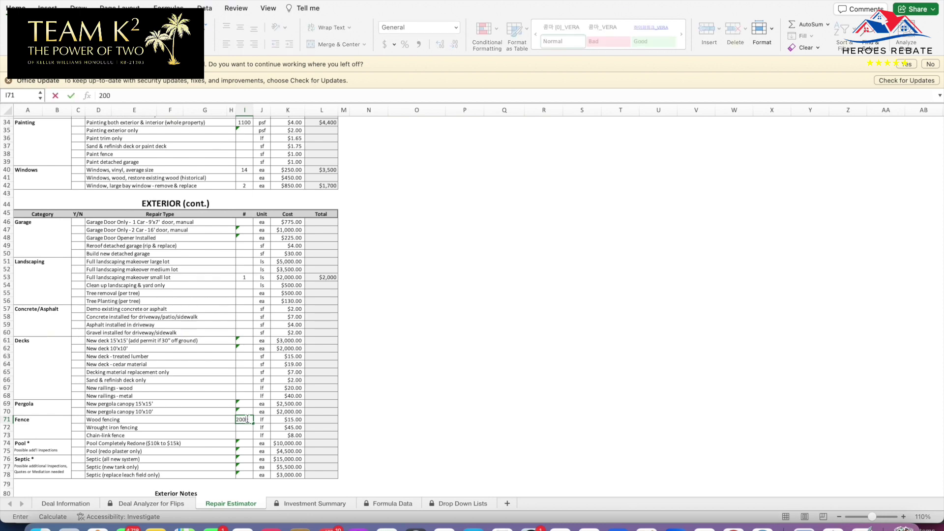
{"action": "key", "text": "BackSpace"}
{"action": "key", "text": "BackSpace"}
{"action": "key", "text": "BackSpace"}
{"action": "left_click", "coordinate": [373, 427]}
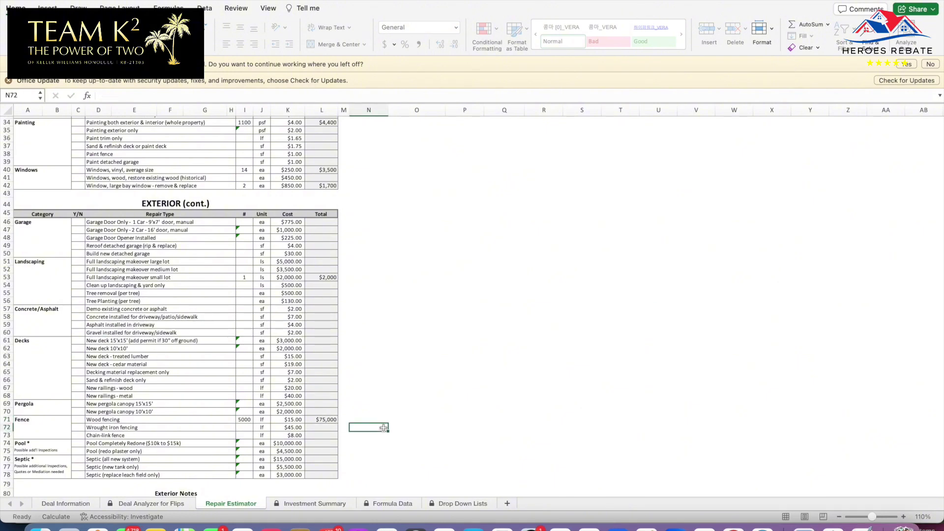
{"action": "double_click", "coordinate": [250, 421]}
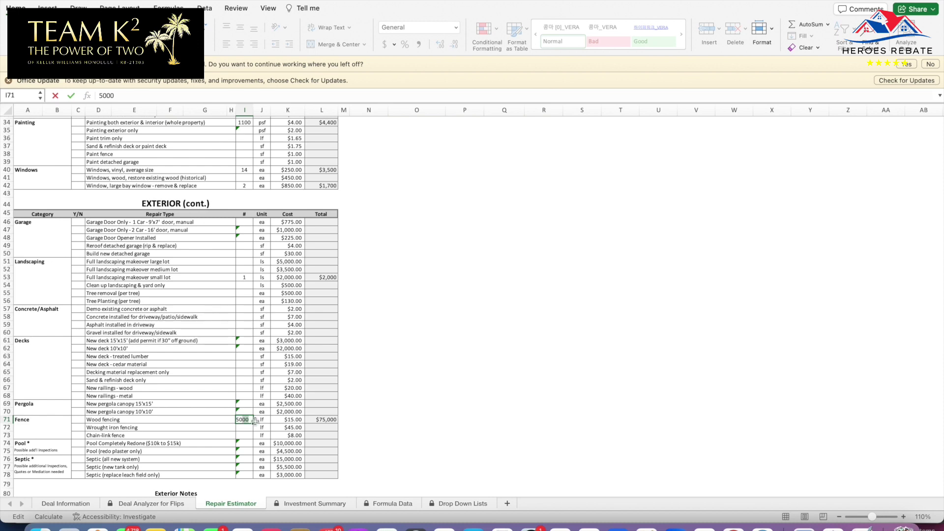
{"action": "left_click", "coordinate": [369, 427]}
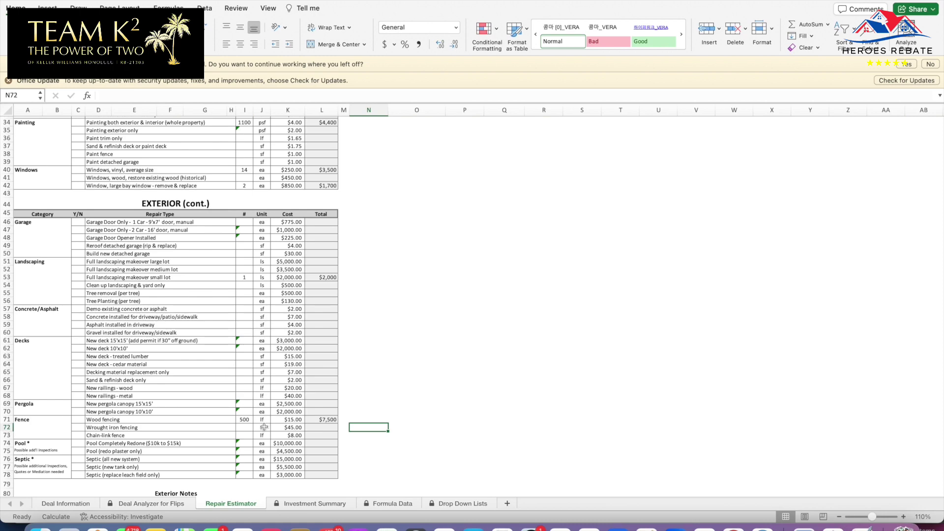
- Enter 1100 sf of engineered hardwood flooring, totalling $6,600
{"action": "scroll", "coordinate": [295, 418], "scroll_direction": "down", "scroll_amount": 15}
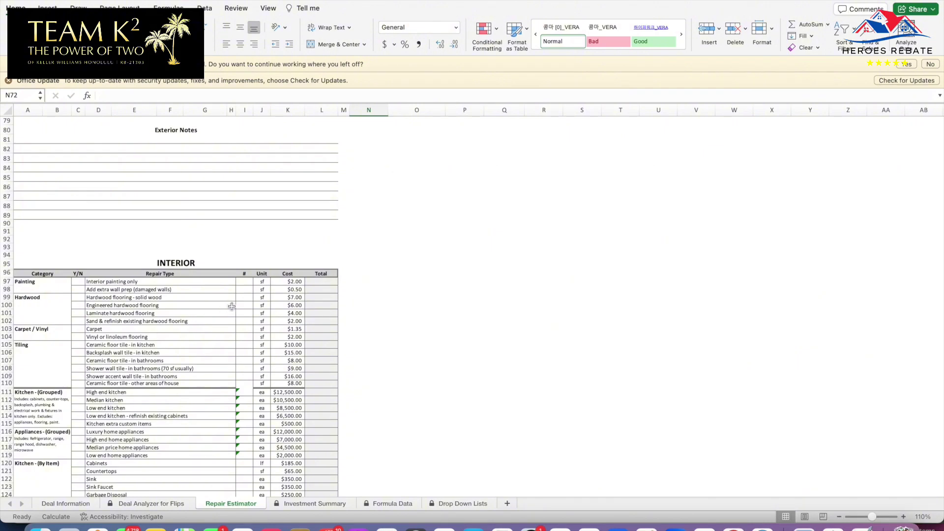
{"action": "left_click", "coordinate": [249, 314]}
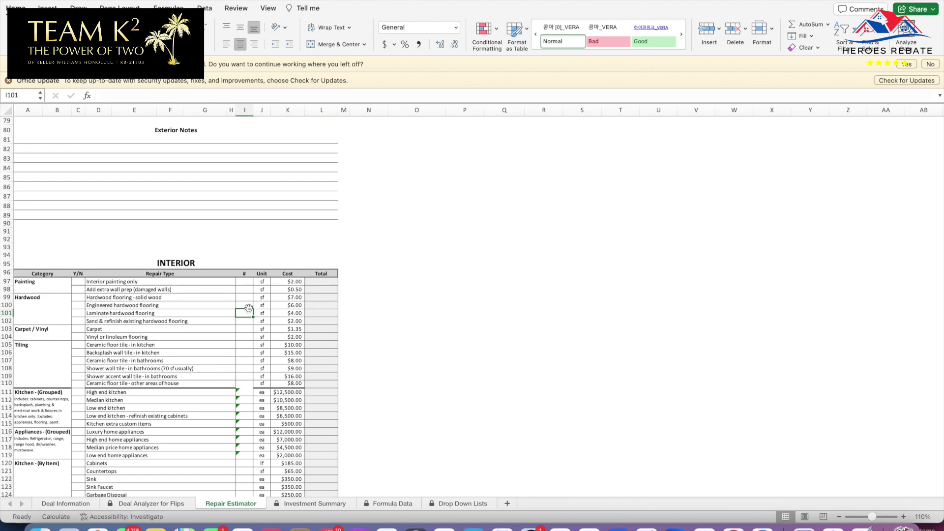
{"action": "left_click", "coordinate": [247, 304]}
{"action": "type", "text": "110"}
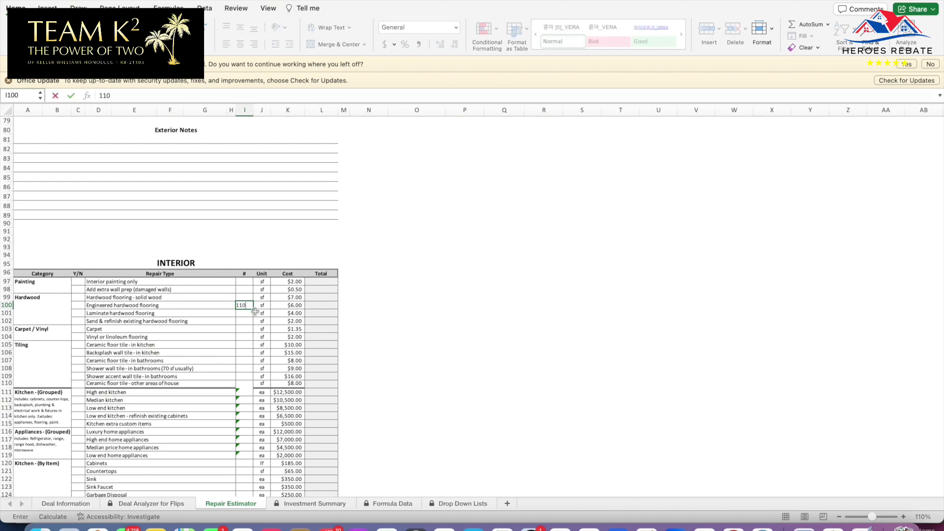
{"action": "type", "text": "0"}
{"action": "left_click", "coordinate": [418, 303]}
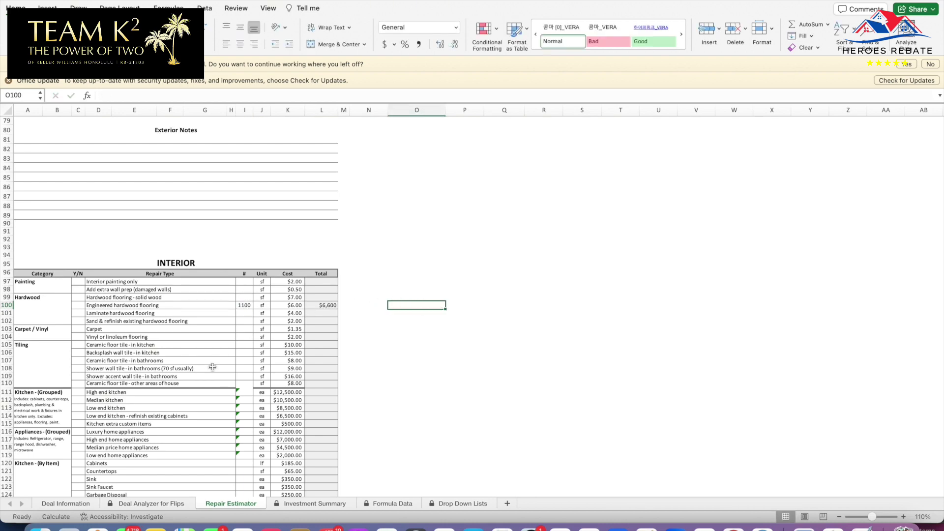
- Enter 200 sf each of kitchen floor, backsplash and shower accent wall tile
{"action": "left_click", "coordinate": [249, 345]}
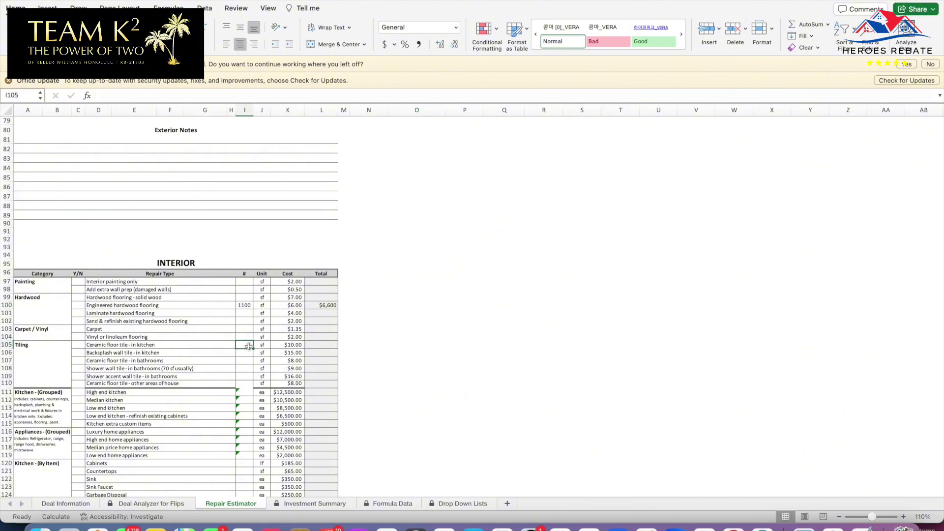
{"action": "type", "text": "200"}
{"action": "left_click", "coordinate": [408, 328]}
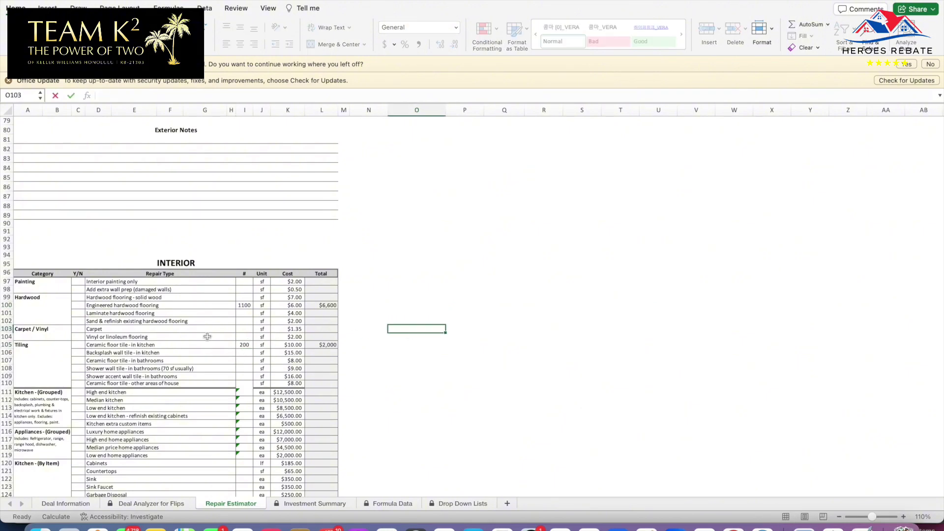
{"action": "left_click", "coordinate": [241, 356]}
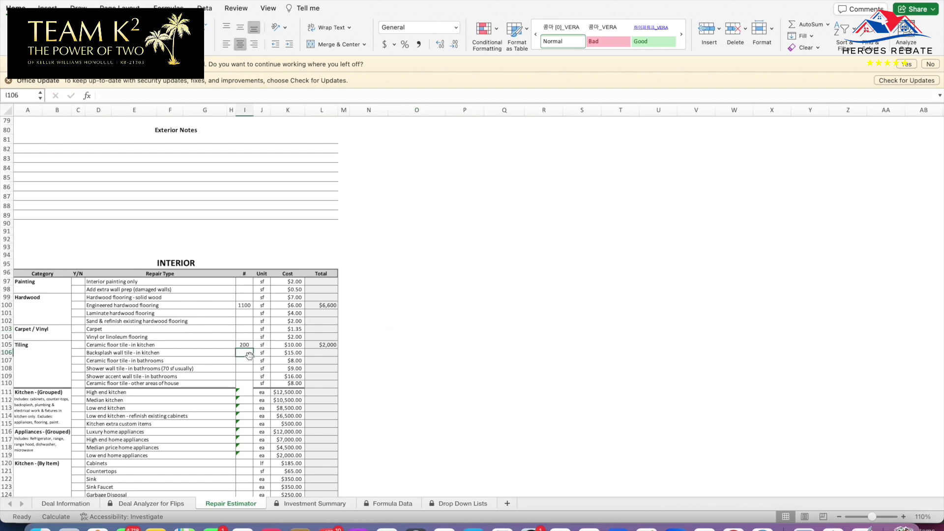
{"action": "type", "text": "200"}
{"action": "left_click", "coordinate": [531, 352]}
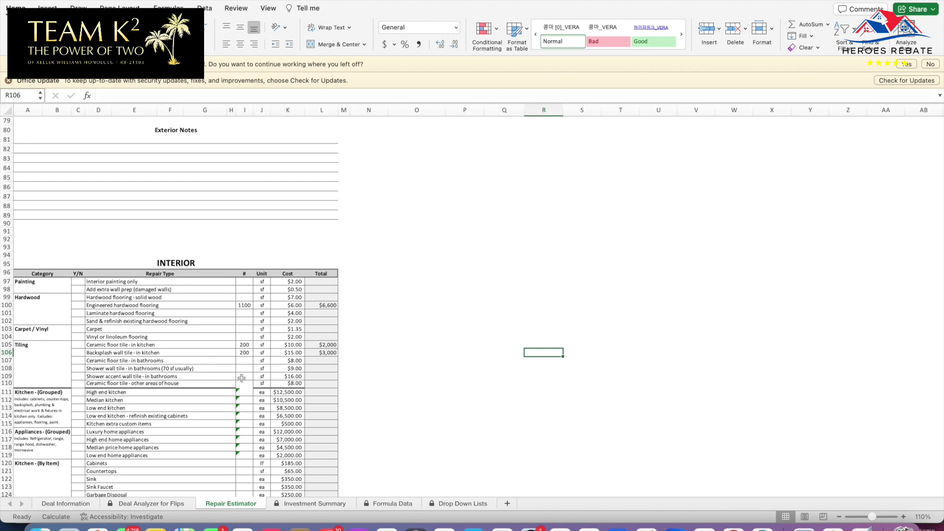
{"action": "left_click", "coordinate": [241, 378]}
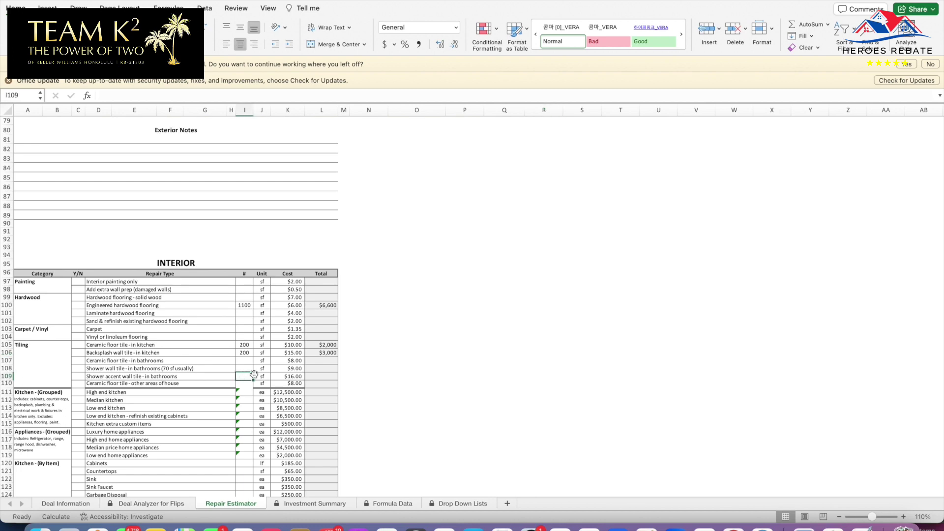
{"action": "type", "text": "200"}
{"action": "left_click", "coordinate": [430, 359]}
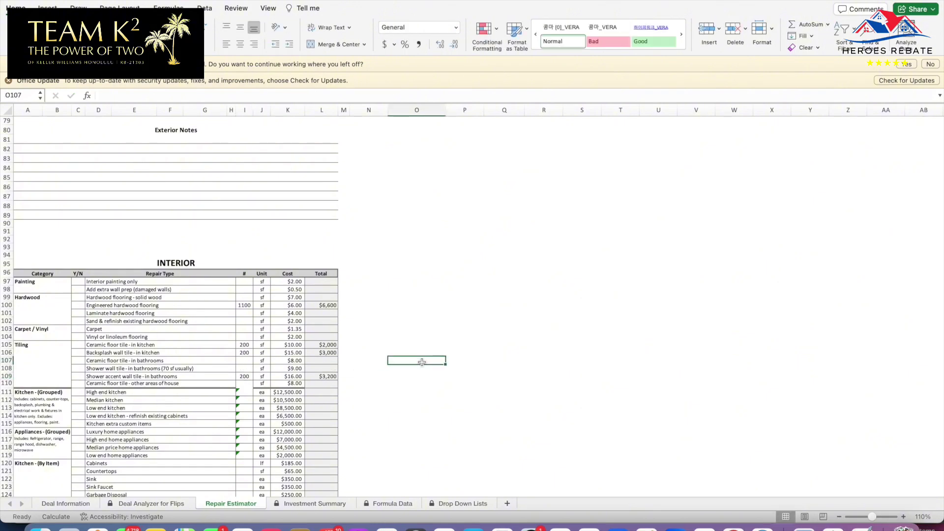
- Add one high-end kitchen remodel at $12,500
{"action": "scroll", "coordinate": [281, 379], "scroll_direction": "down", "scroll_amount": 7}
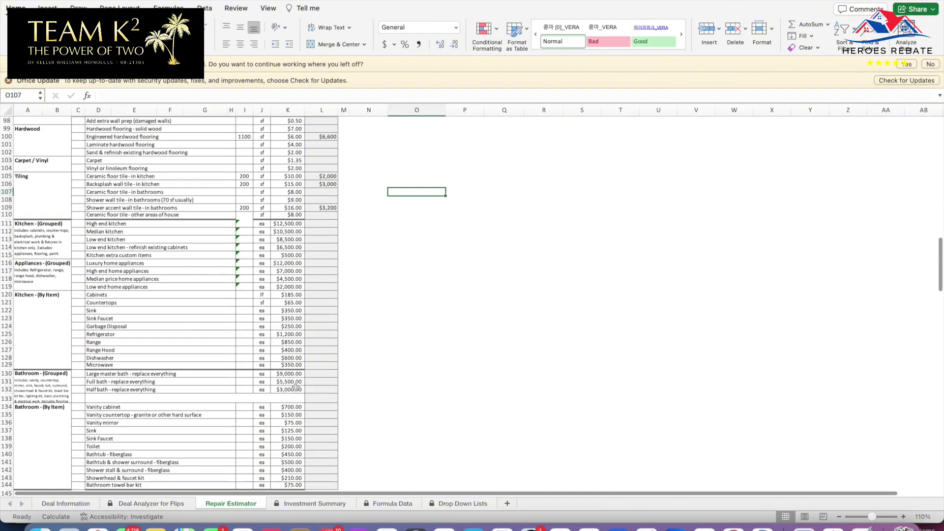
{"action": "left_click", "coordinate": [252, 205]}
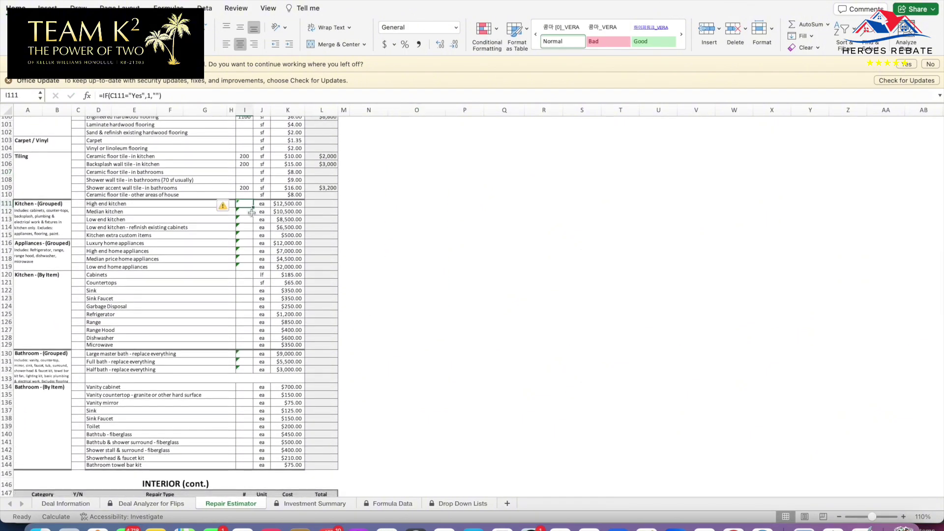
{"action": "type", "text": "1"}
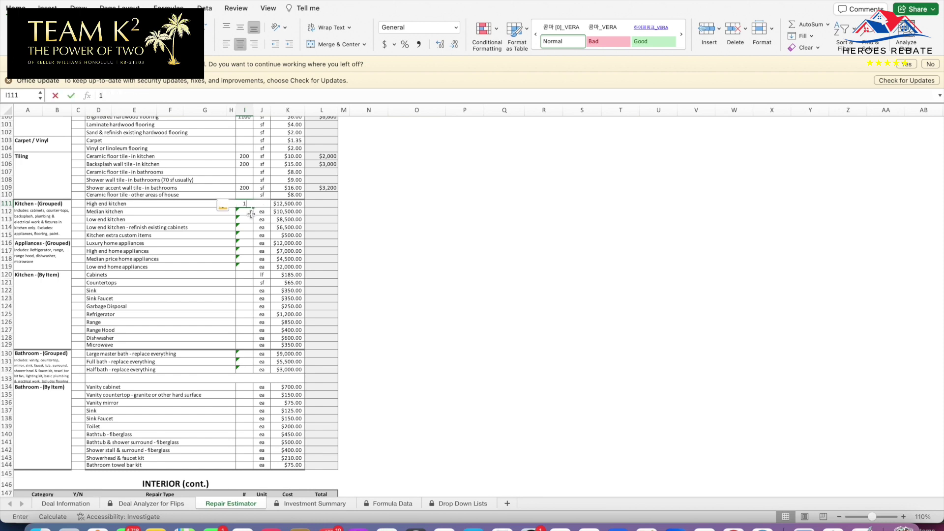
{"action": "left_click", "coordinate": [249, 355]}
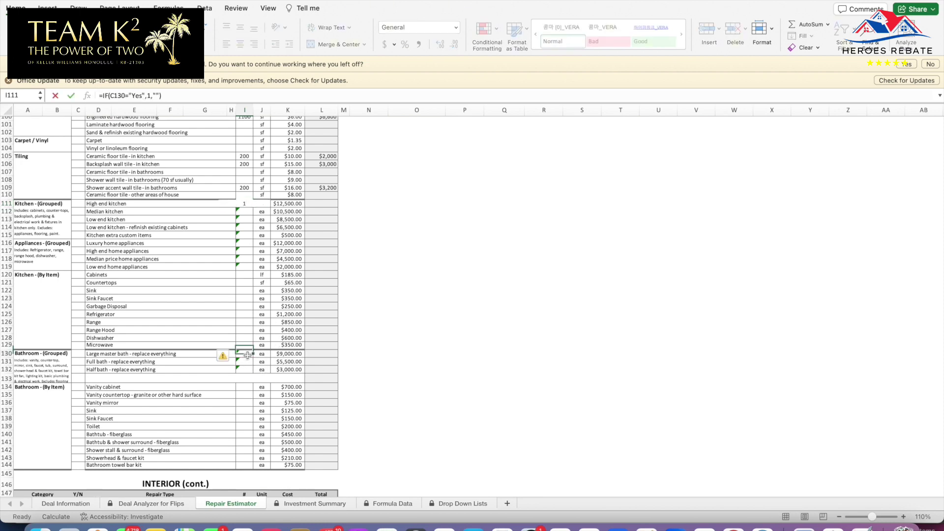
- Set one large master bath, correcting a mistyped 11, and one full bath replacement
{"action": "type", "text": "1"}
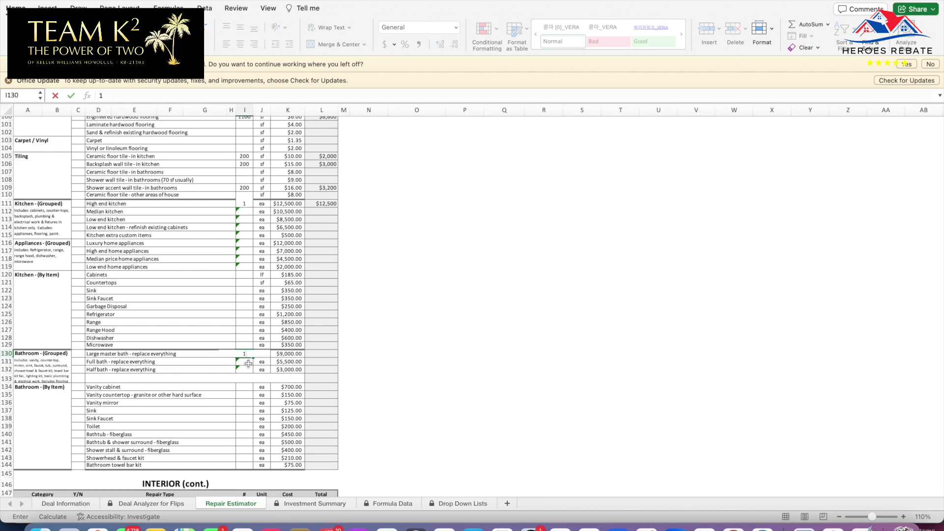
{"action": "type", "text": "1"}
{"action": "left_click", "coordinate": [372, 338]}
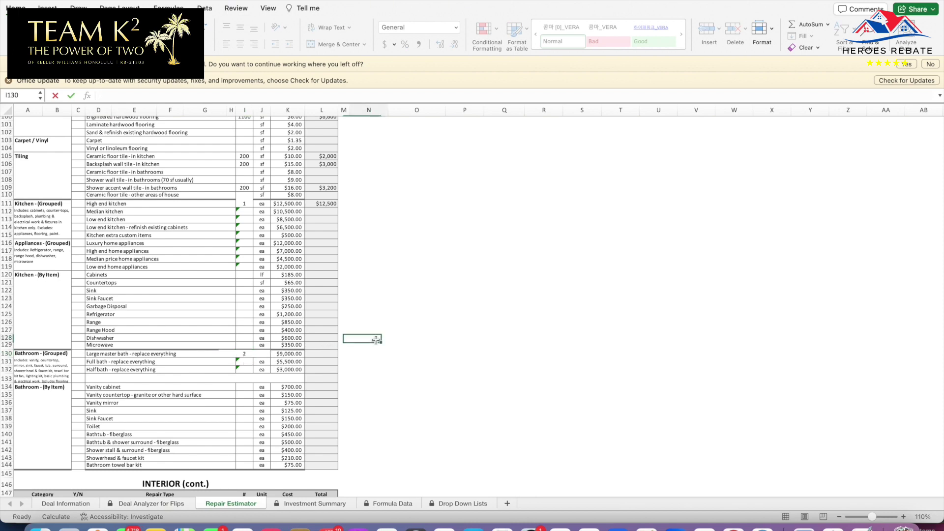
{"action": "double_click", "coordinate": [250, 355]}
{"action": "scroll", "coordinate": [228, 355], "scroll_direction": "up", "scroll_amount": 5}
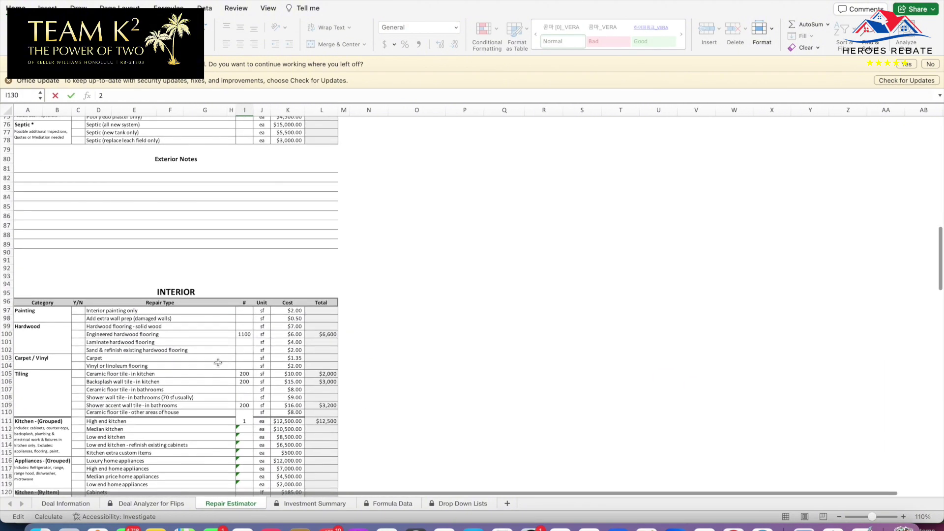
{"action": "key", "text": "BackSpace"}
{"action": "type", "text": "1"}
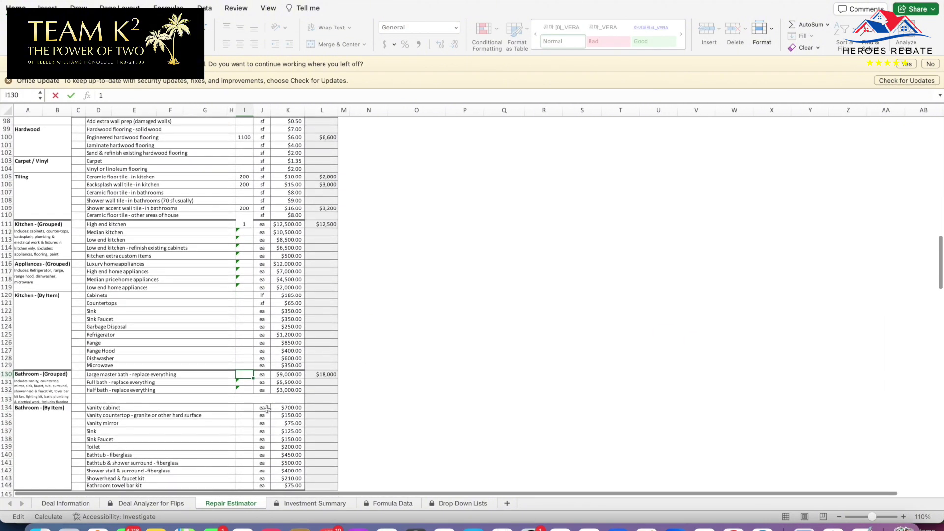
{"action": "left_click", "coordinate": [247, 385]}
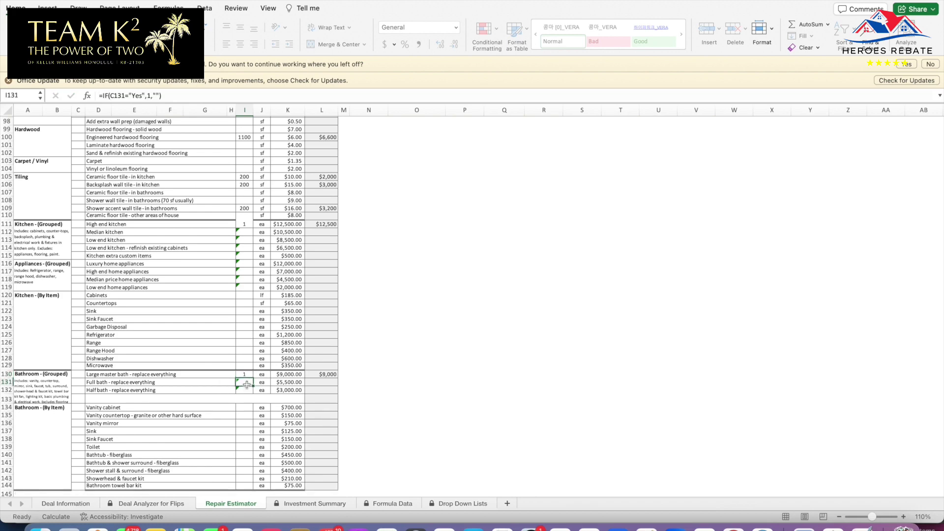
{"action": "type", "text": "1"}
{"action": "left_click", "coordinate": [440, 360]}
{"action": "scroll", "coordinate": [285, 371], "scroll_direction": "down", "scroll_amount": 1}
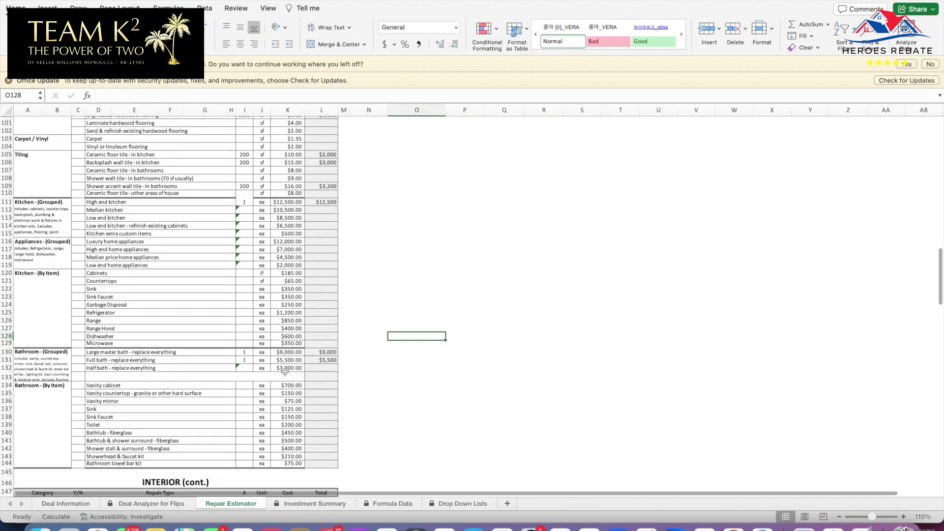
- Add one load-bearing wall opening at $1,500
{"action": "scroll", "coordinate": [285, 371], "scroll_direction": "down", "scroll_amount": 6}
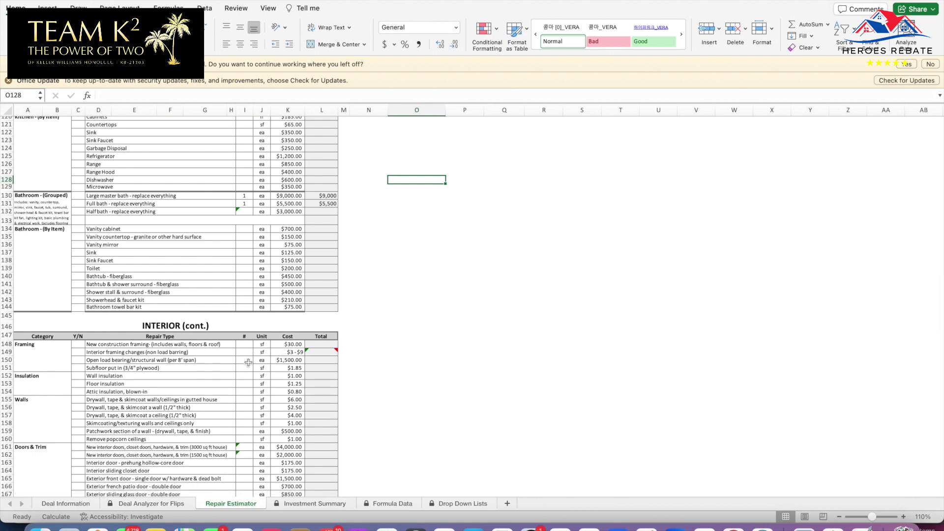
{"action": "left_click", "coordinate": [247, 361]}
{"action": "type", "text": "1"}
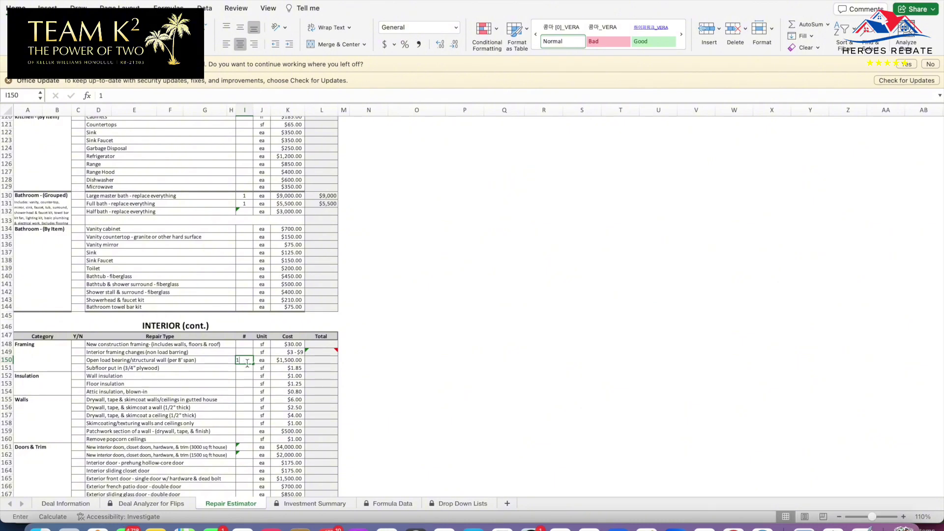
{"action": "left_click", "coordinate": [433, 352]}
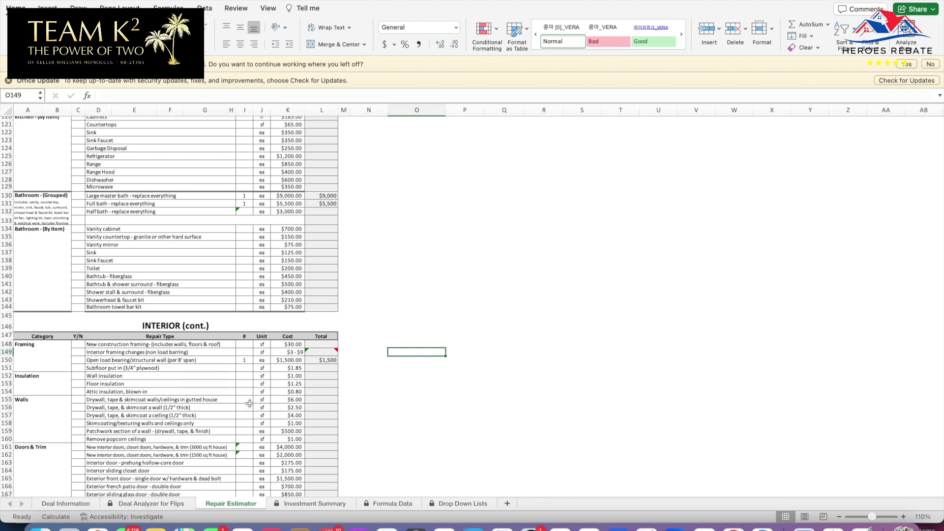
- Move the 1000 sf drywall entry from the gutted-house row to the wall drywall row
{"action": "left_click", "coordinate": [248, 401]}
{"action": "type", "text": "10"}
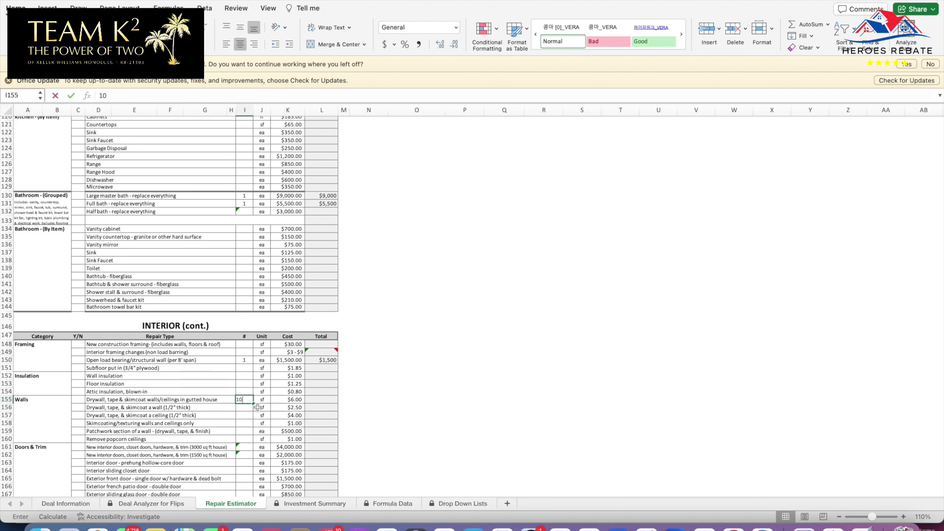
{"action": "type", "text": "00"}
{"action": "left_click", "coordinate": [390, 399]}
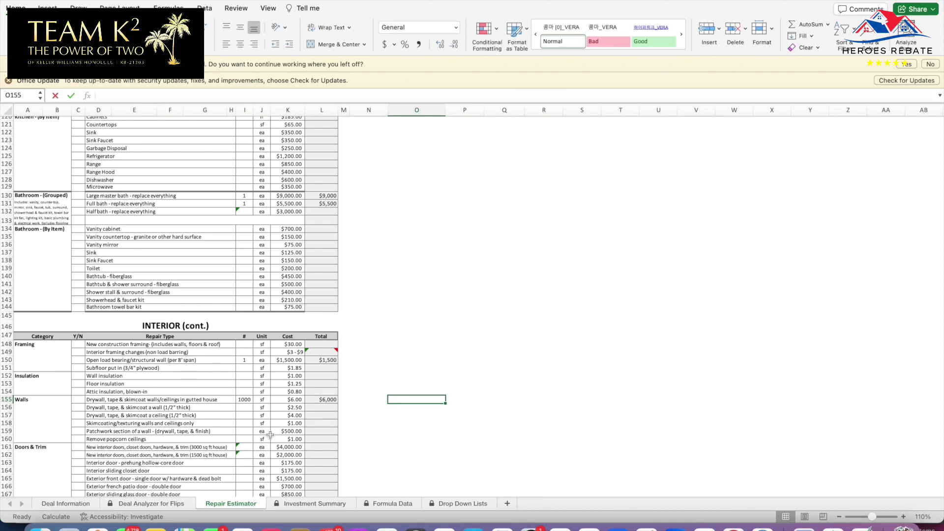
{"action": "double_click", "coordinate": [249, 399]}
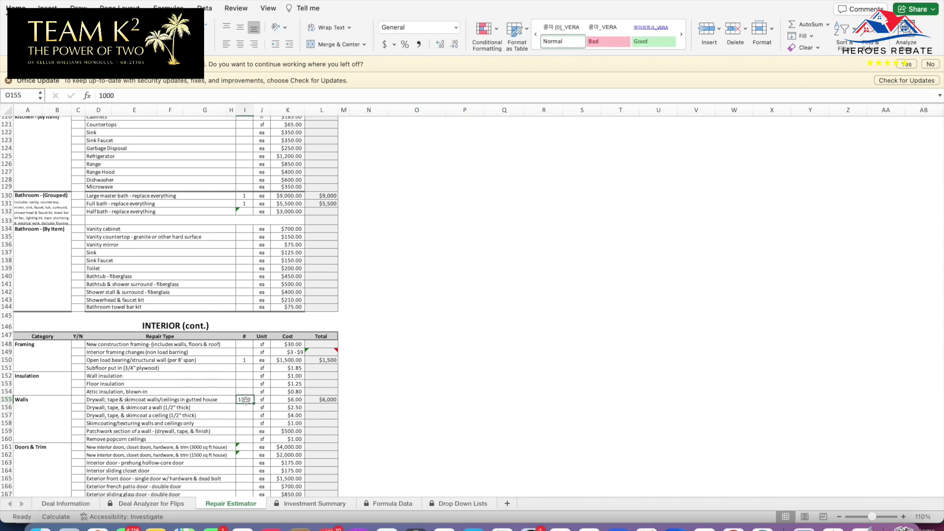
{"action": "left_click_drag", "start_coordinate": [249, 400], "coordinate": [231, 400]}
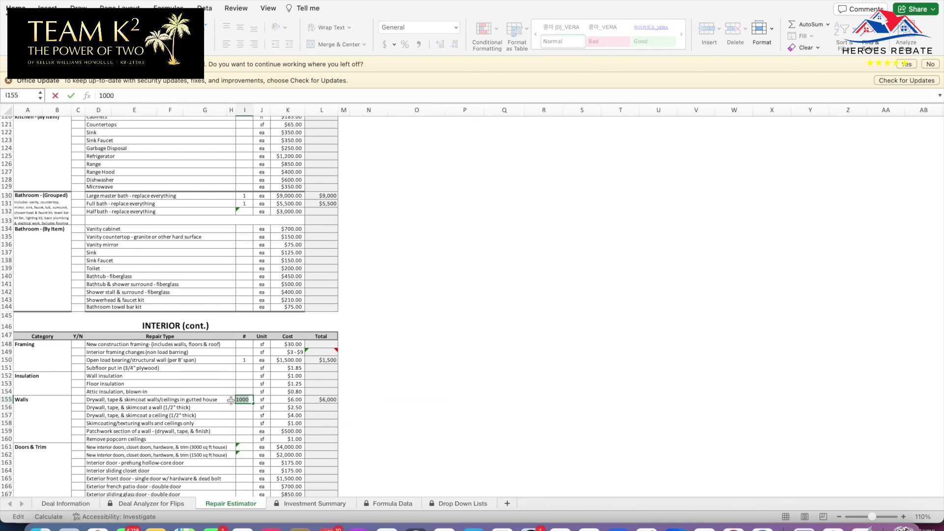
{"action": "key", "text": "BackSpace"}
{"action": "left_click", "coordinate": [238, 407]}
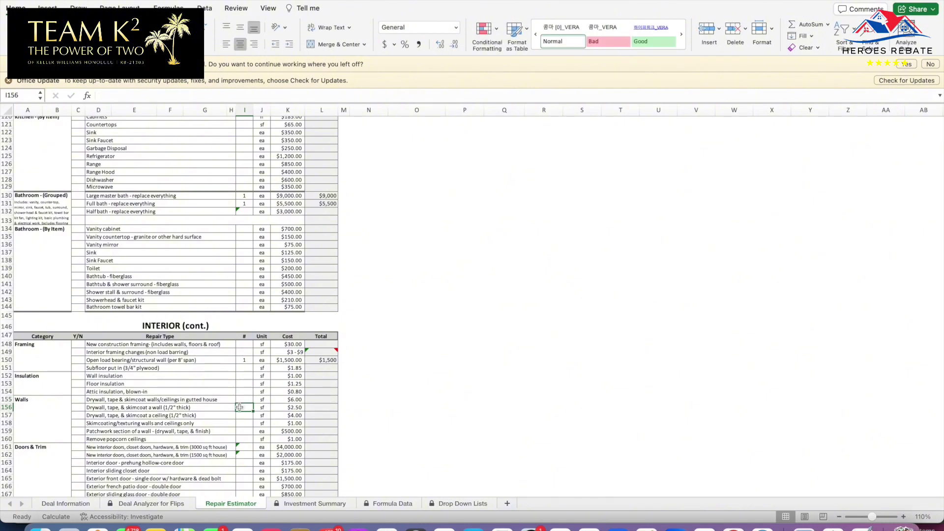
{"action": "type", "text": "1000"}
{"action": "left_click", "coordinate": [560, 452]}
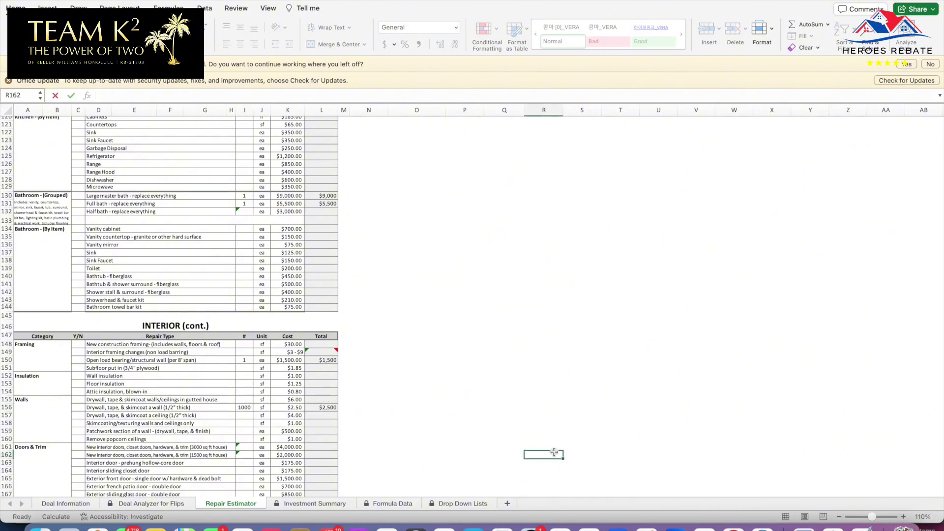
- Add one set of interior doors for a 1500 sq ft house at $2,000
{"action": "scroll", "coordinate": [259, 347], "scroll_direction": "down", "scroll_amount": 8}
{"action": "left_click", "coordinate": [248, 255]}
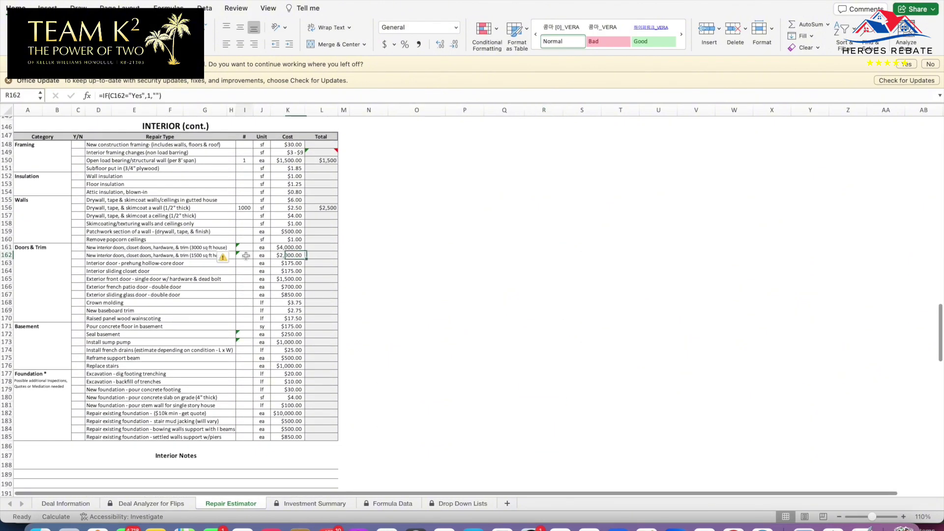
{"action": "type", "text": "1"}
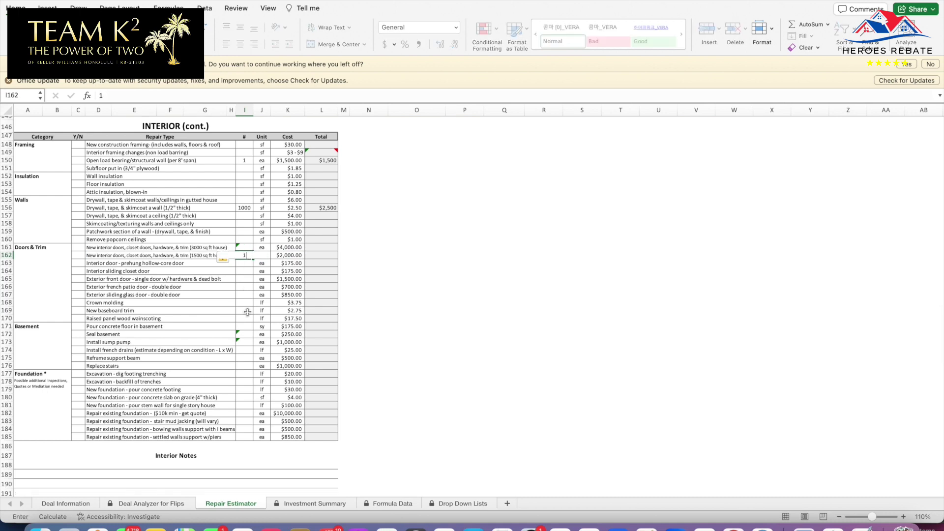
{"action": "left_click", "coordinate": [465, 334]}
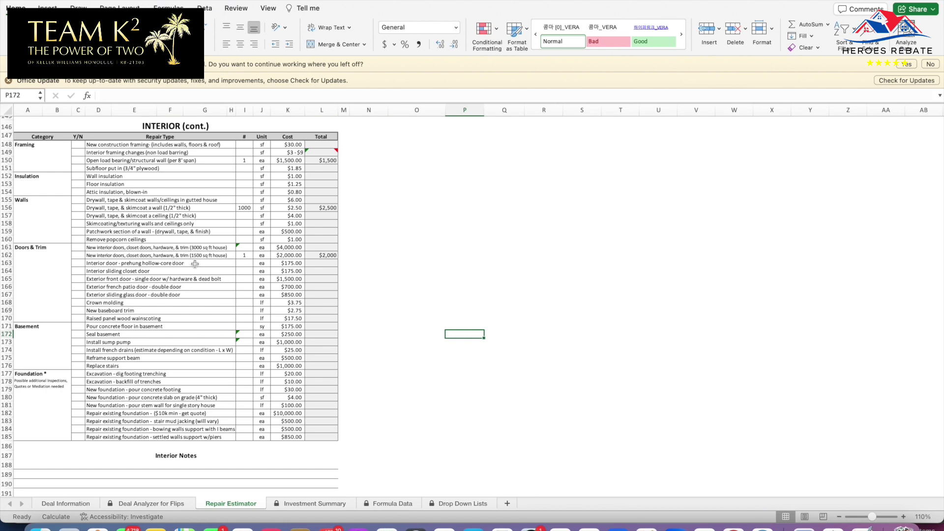
{"action": "scroll", "coordinate": [289, 328], "scroll_direction": "down", "scroll_amount": 3}
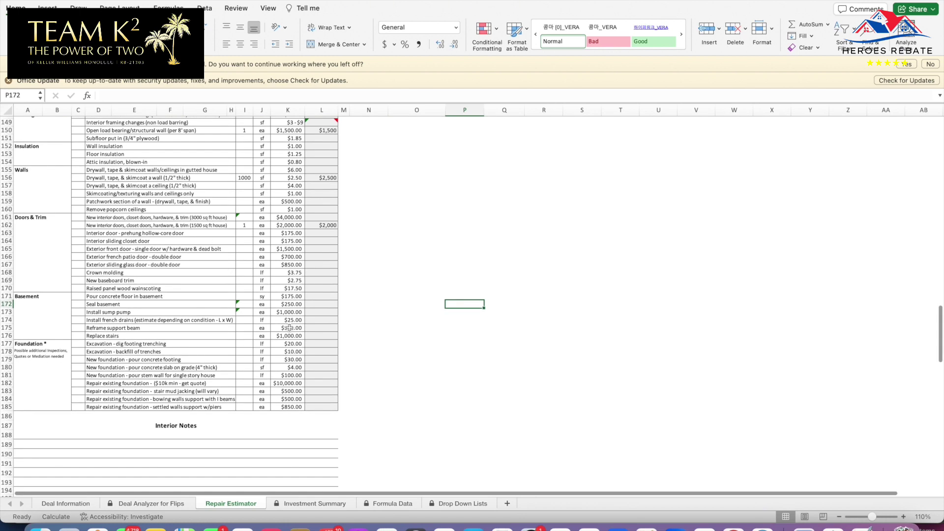
- Change the air conditioning unit cost to $3,000 and set 4 units
{"action": "scroll", "coordinate": [289, 327], "scroll_direction": "down", "scroll_amount": 5}
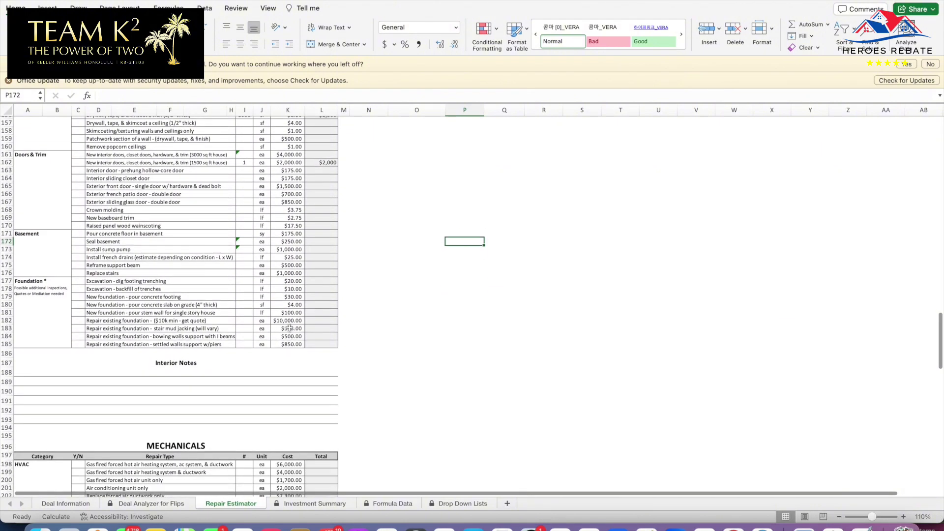
{"action": "scroll", "coordinate": [299, 331], "scroll_direction": "down", "scroll_amount": 8}
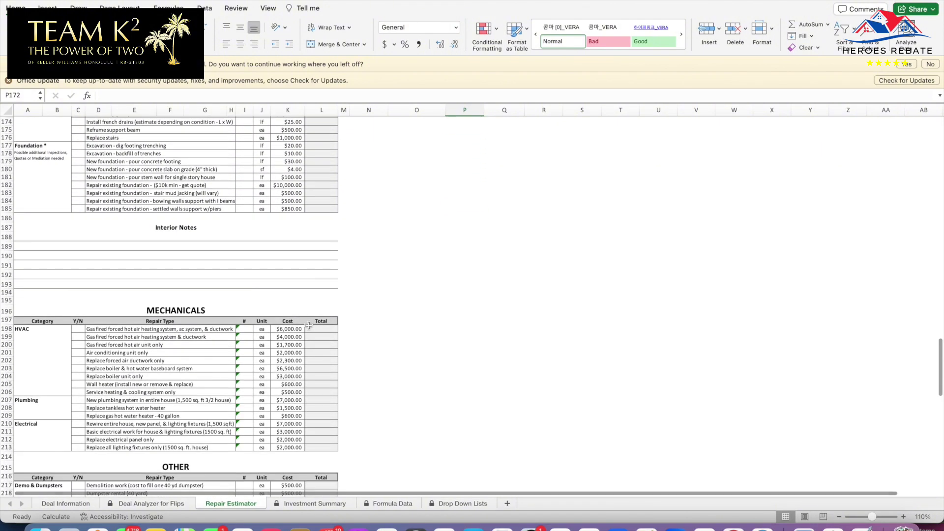
{"action": "scroll", "coordinate": [209, 363], "scroll_direction": "down", "scroll_amount": 3}
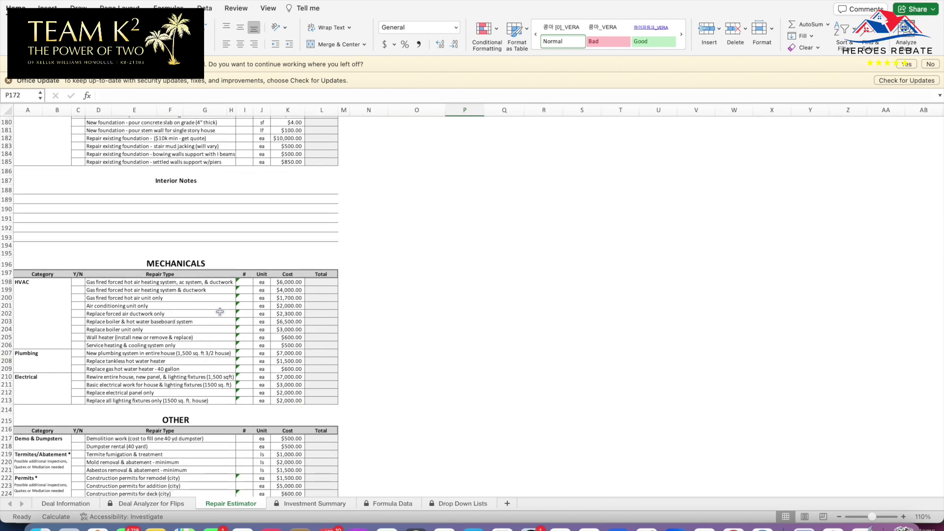
{"action": "double_click", "coordinate": [284, 306]}
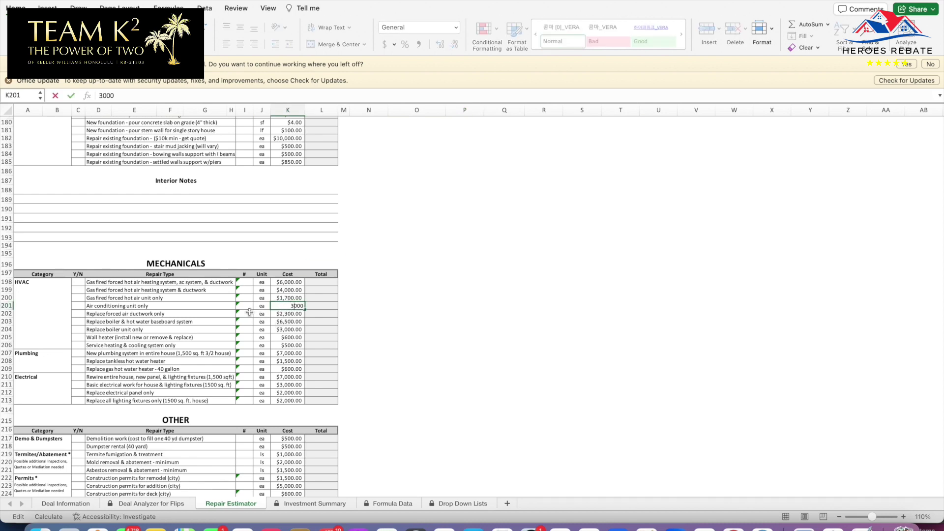
{"action": "left_click", "coordinate": [248, 306]}
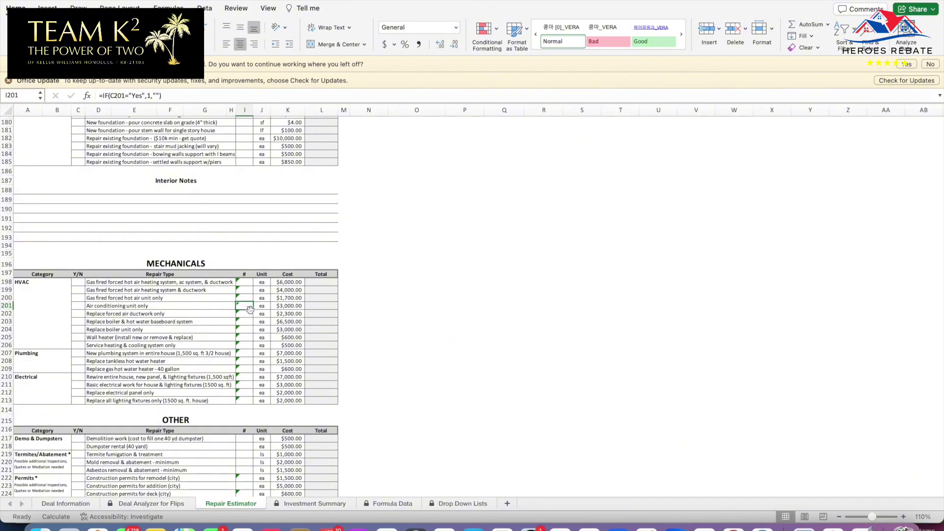
{"action": "type", "text": "4"}
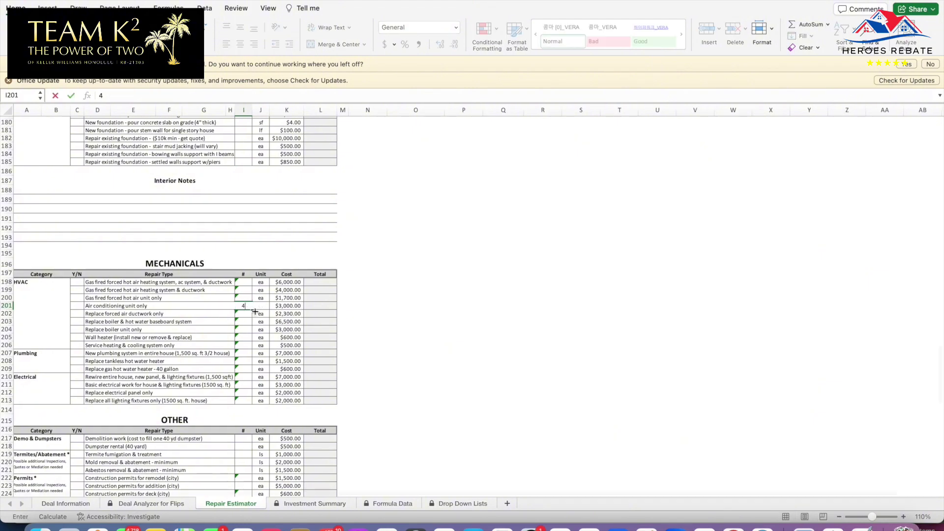
{"action": "left_click", "coordinate": [415, 321]}
- Enter 2 demolition loads and 2 dumpster rentals
{"action": "scroll", "coordinate": [257, 349], "scroll_direction": "down", "scroll_amount": 3}
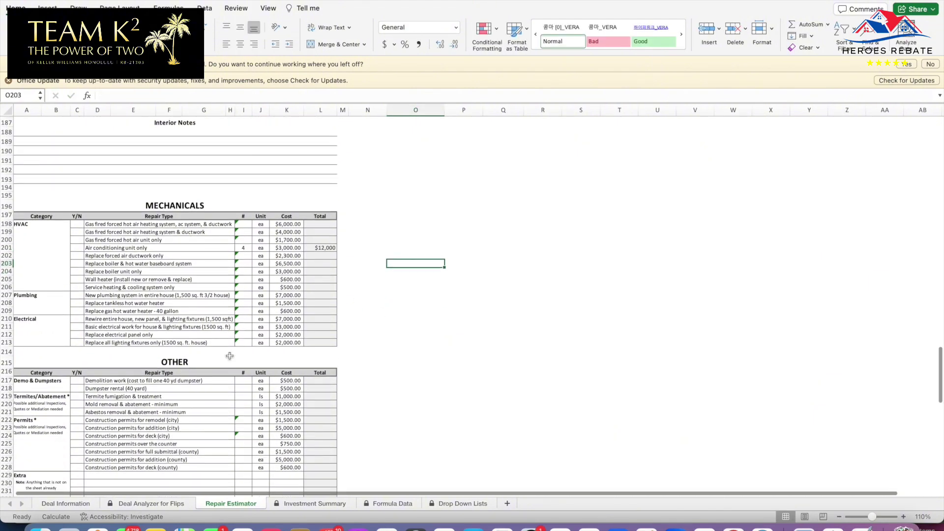
{"action": "left_click", "coordinate": [244, 382]}
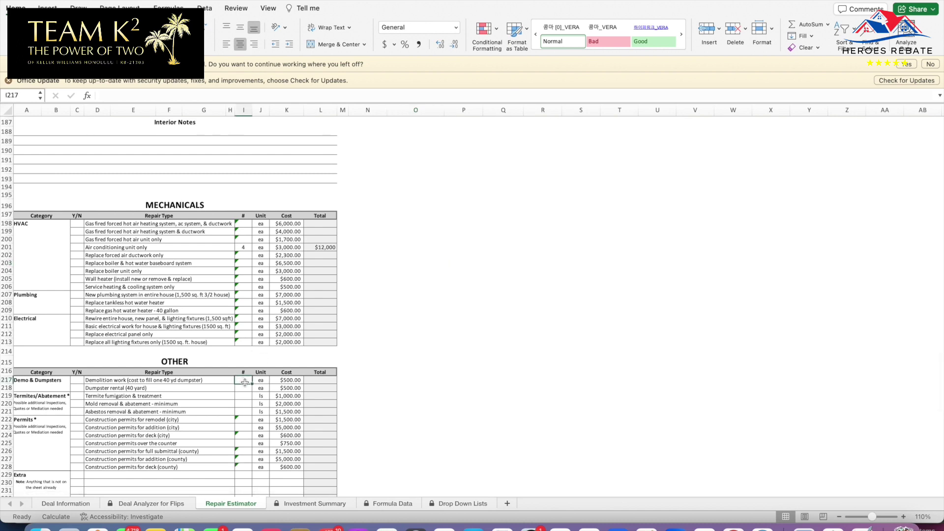
{"action": "type", "text": "2"}
{"action": "key", "text": "Return"}
{"action": "type", "text": "2"}
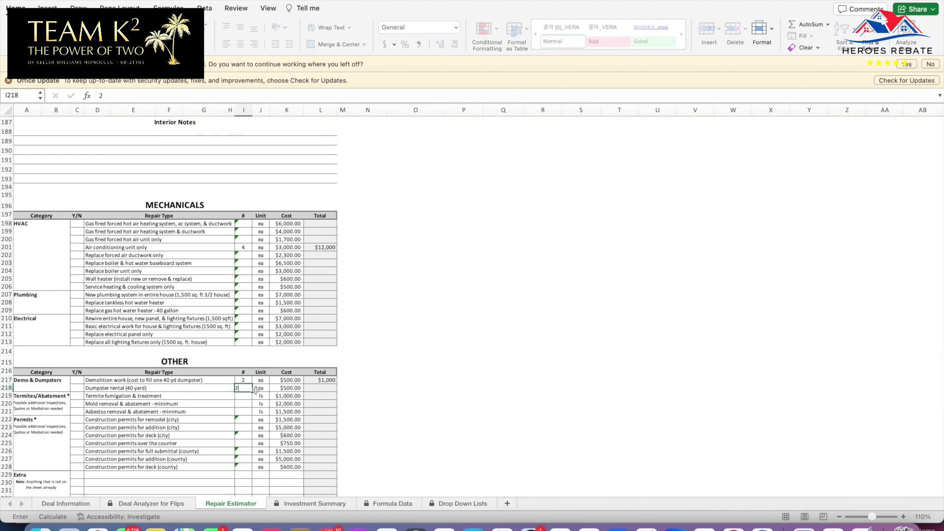
{"action": "left_click", "coordinate": [420, 389]}
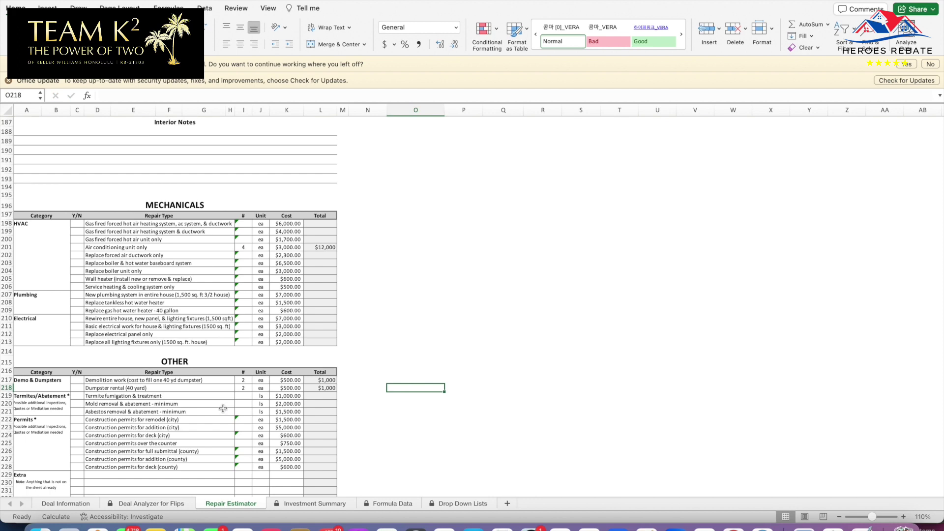
- Enter a 15% contingency in I235, lifting Total Repairs to $98,038
{"action": "scroll", "coordinate": [222, 408], "scroll_direction": "down", "scroll_amount": 5}
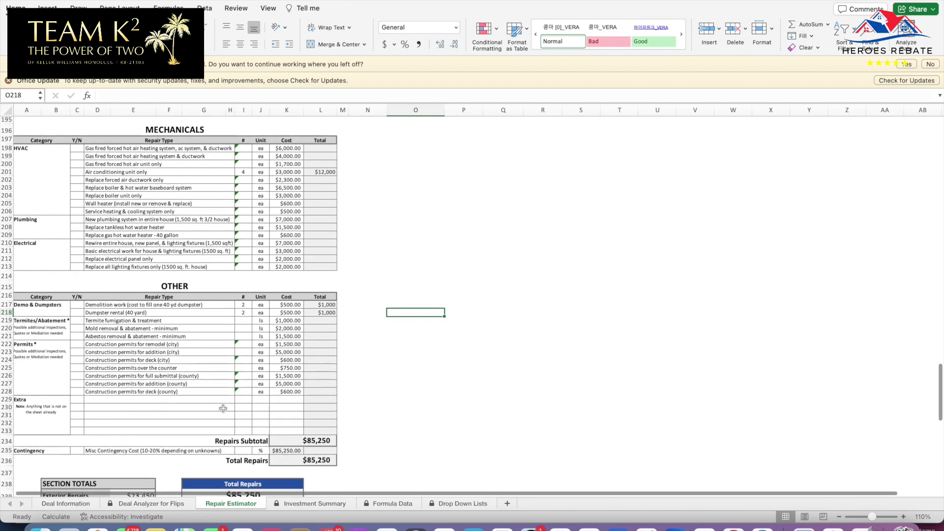
{"action": "left_click", "coordinate": [243, 423]}
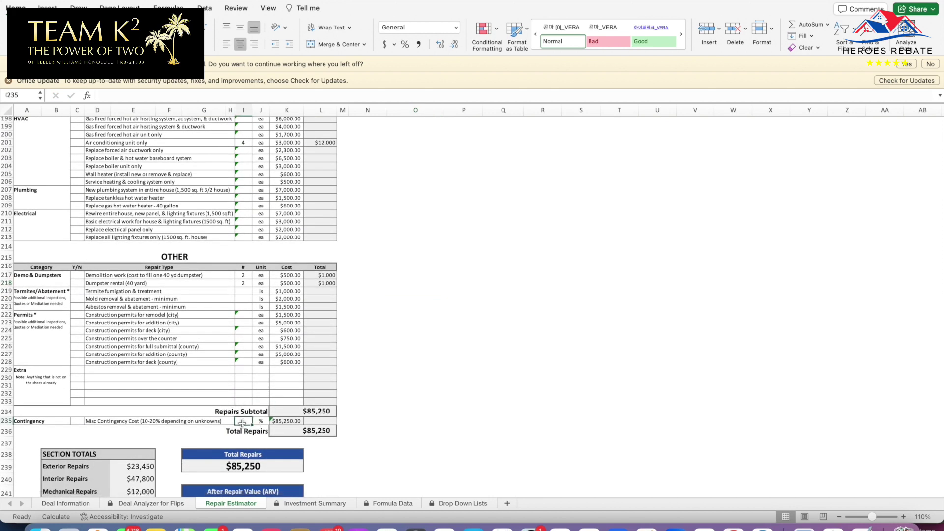
{"action": "type", "text": "15"}
{"action": "left_click", "coordinate": [499, 386]}
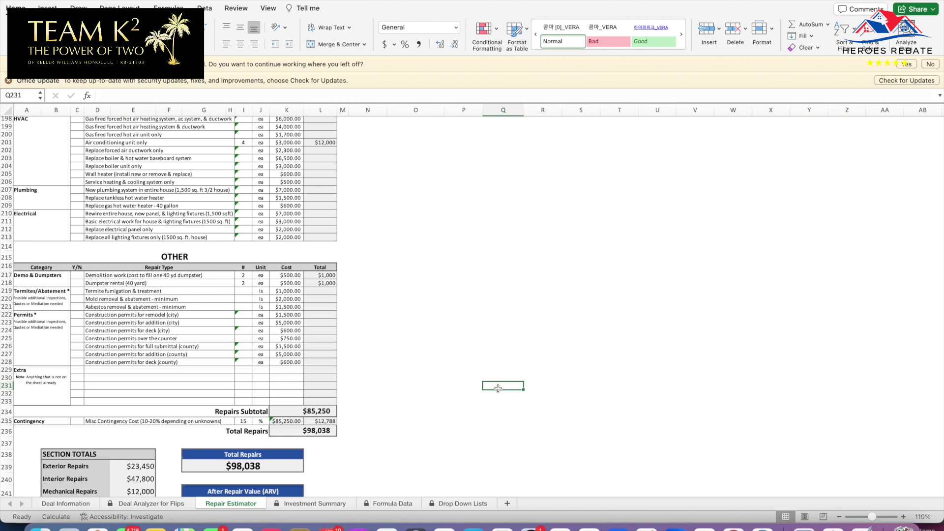
{"action": "scroll", "coordinate": [443, 373], "scroll_direction": "right", "scroll_amount": 1}
{"action": "scroll", "coordinate": [364, 362], "scroll_direction": "down", "scroll_amount": 6}
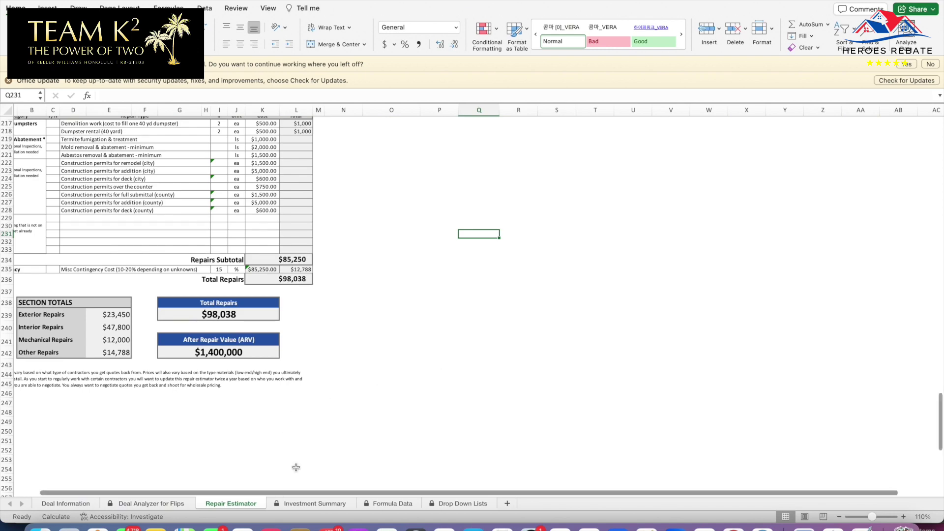
- Check the Deal Information sheet's $98,038 repair cost formula and 90% first-mortgage financing
{"action": "left_click", "coordinate": [170, 503]}
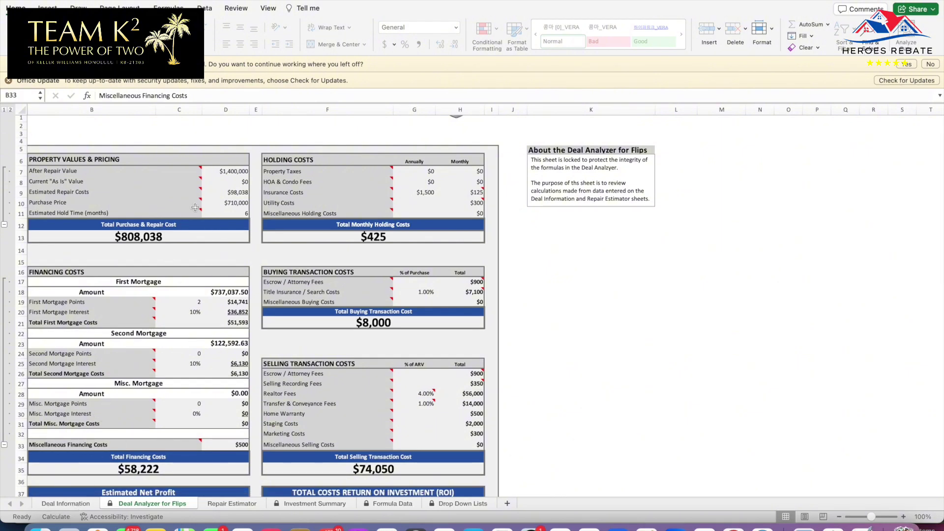
{"action": "left_click", "coordinate": [66, 503]}
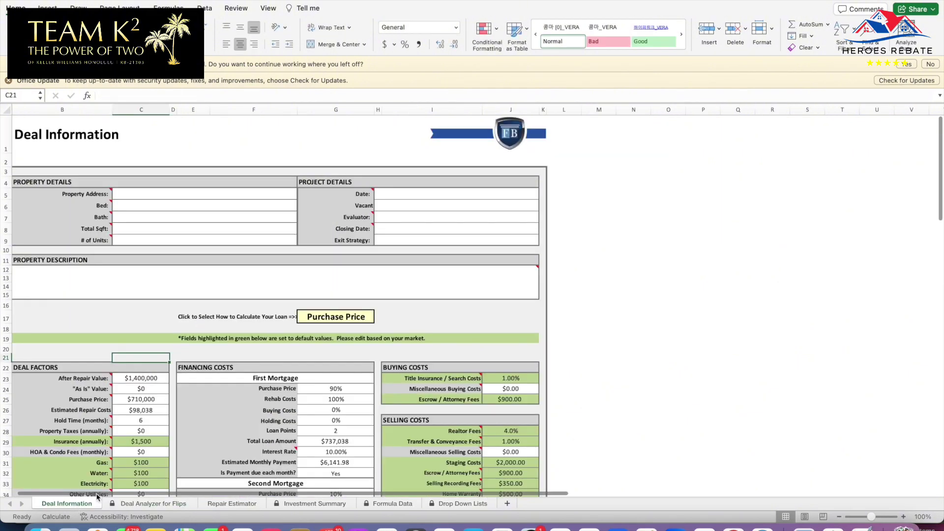
{"action": "left_click", "coordinate": [158, 410]}
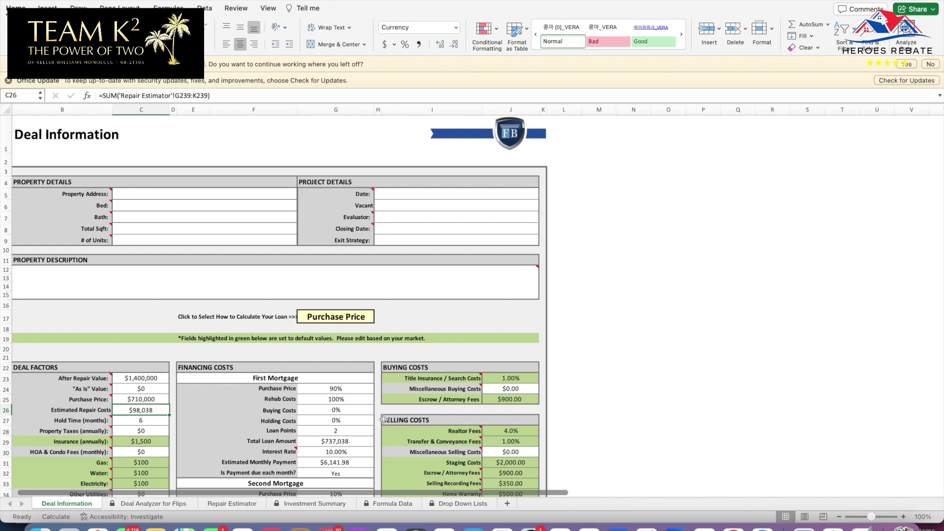
{"action": "scroll", "coordinate": [354, 373], "scroll_direction": "down", "scroll_amount": 3}
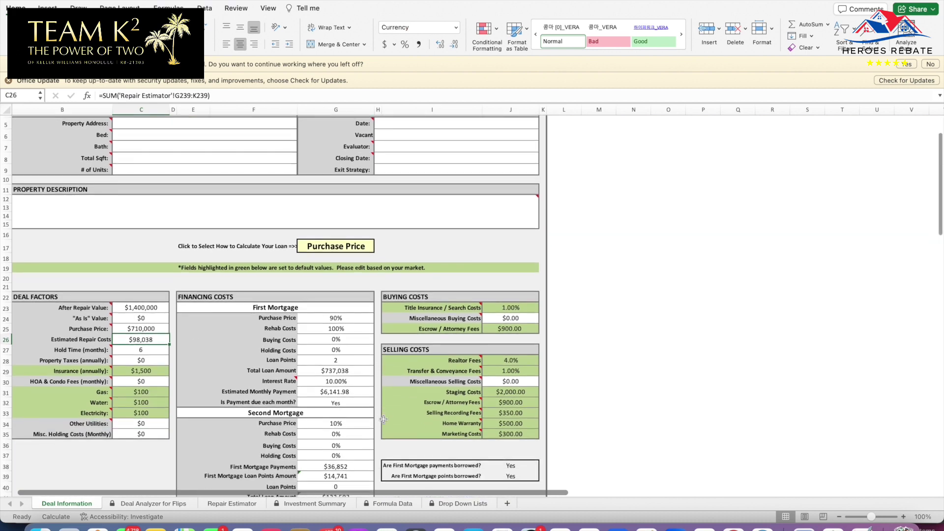
{"action": "left_click", "coordinate": [342, 315]}
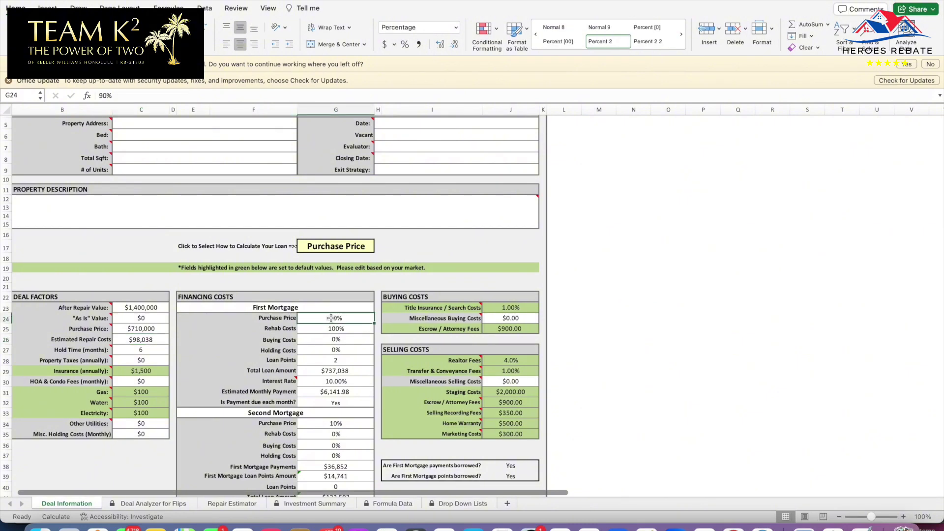
{"action": "double_click", "coordinate": [342, 315]}
{"action": "left_click", "coordinate": [263, 286]}
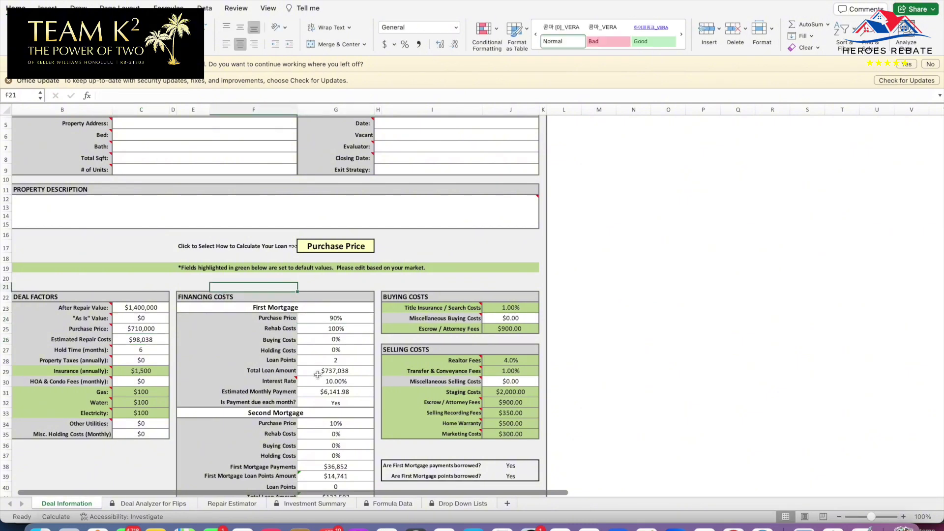
{"action": "scroll", "coordinate": [318, 375], "scroll_direction": "down", "scroll_amount": 5}
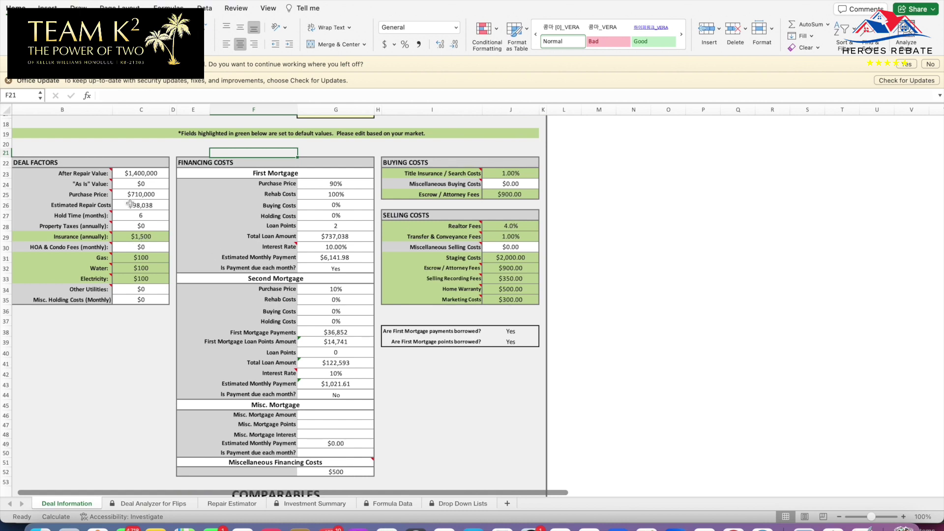
{"action": "scroll", "coordinate": [135, 230], "scroll_direction": "up", "scroll_amount": 1}
- Enter $1,000,000 in C25, fixing a mistyped $100,000, then view the Deal Analyzer's net profit and ROI
{"action": "scroll", "coordinate": [134, 230], "scroll_direction": "up", "scroll_amount": 2}
{"action": "scroll", "coordinate": [134, 229], "scroll_direction": "right", "scroll_amount": 1}
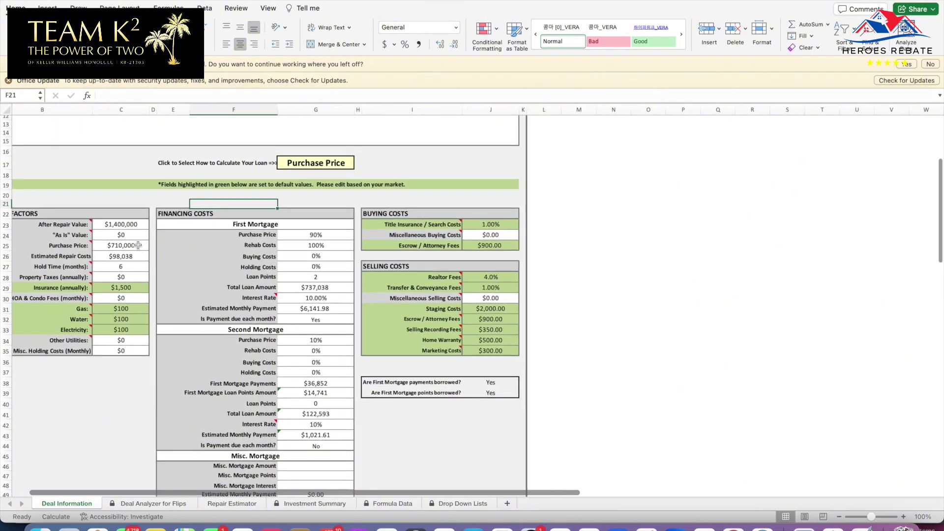
{"action": "double_click", "coordinate": [116, 246]}
{"action": "left_click_drag", "start_coordinate": [116, 246], "coordinate": [87, 246]}
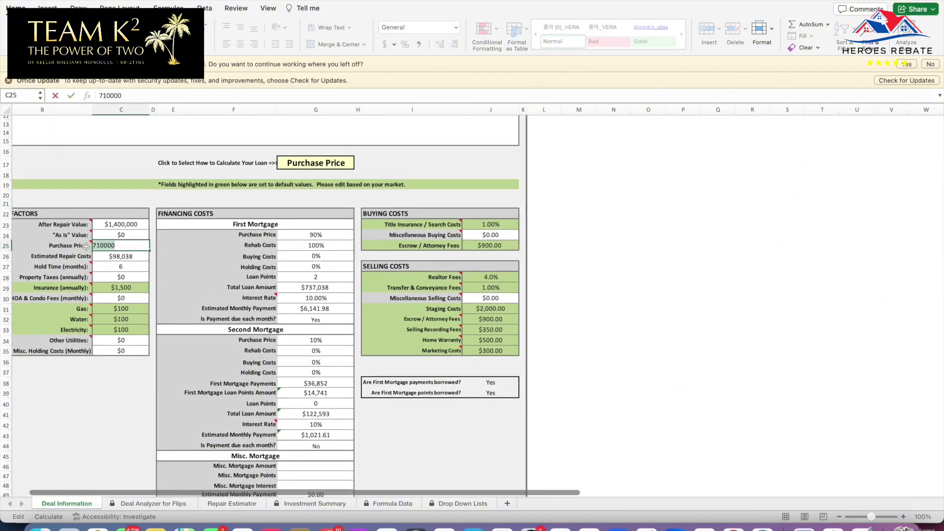
{"action": "type", "text": "100000"}
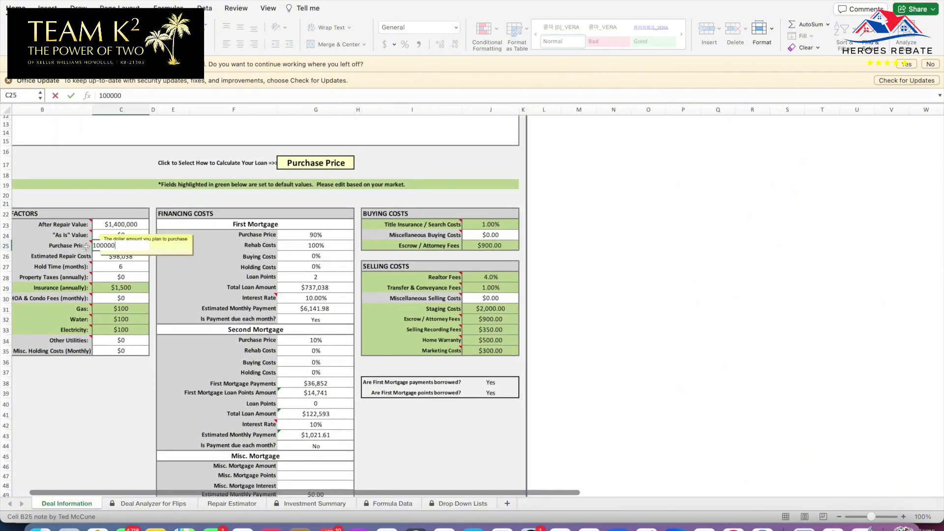
{"action": "left_click", "coordinate": [97, 400]}
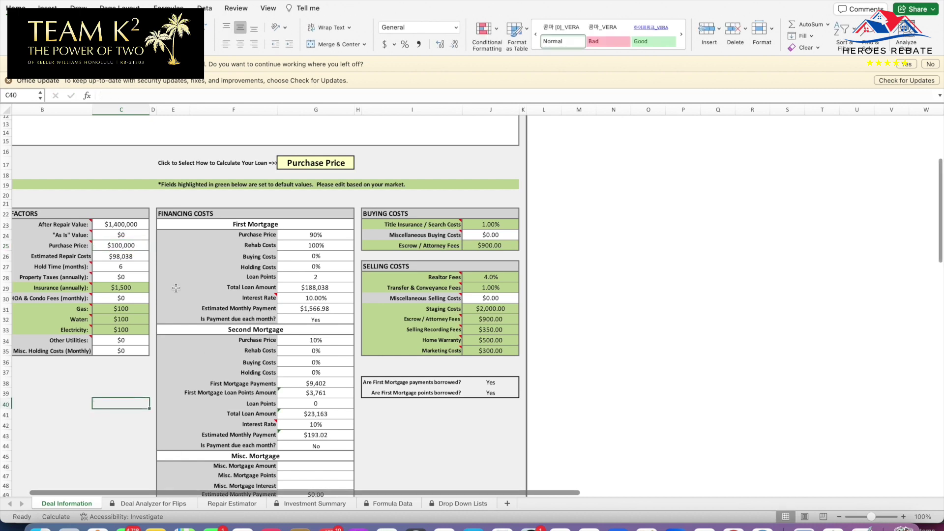
{"action": "double_click", "coordinate": [131, 246]}
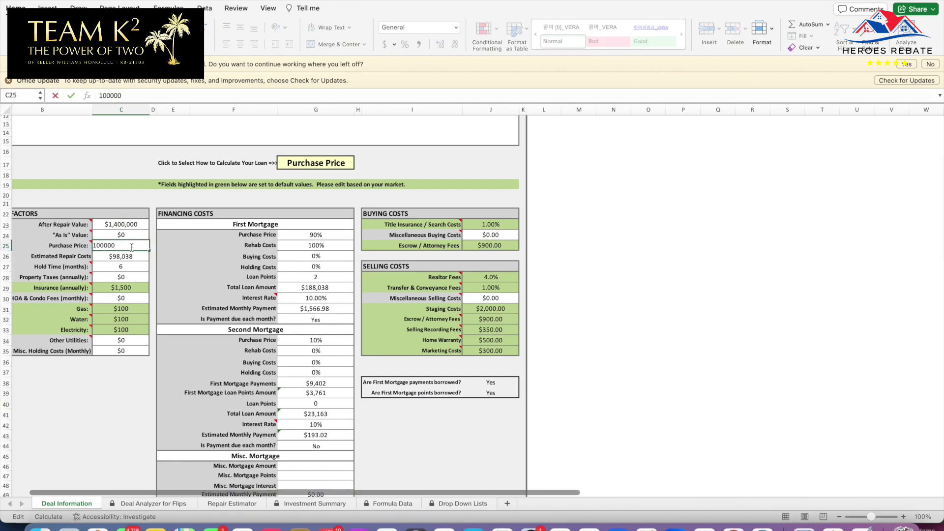
{"action": "left_click", "coordinate": [104, 394]}
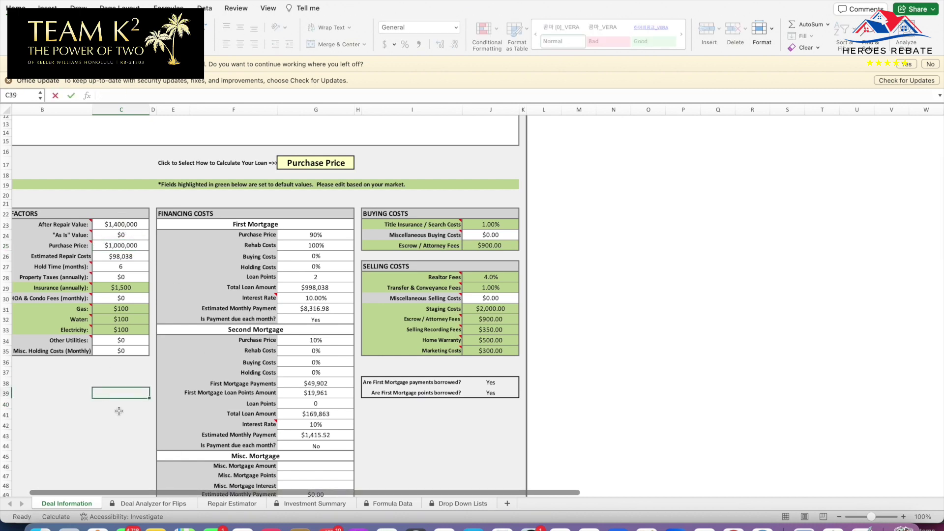
{"action": "left_click", "coordinate": [166, 498]}
{"action": "scroll", "coordinate": [191, 410], "scroll_direction": "down", "scroll_amount": 10}
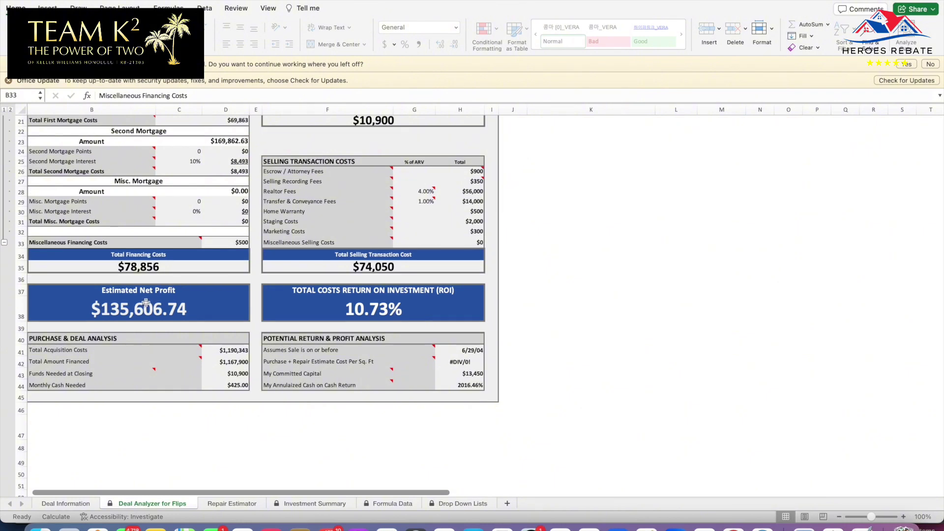
{"action": "scroll", "coordinate": [191, 350], "scroll_direction": "up", "scroll_amount": 10}
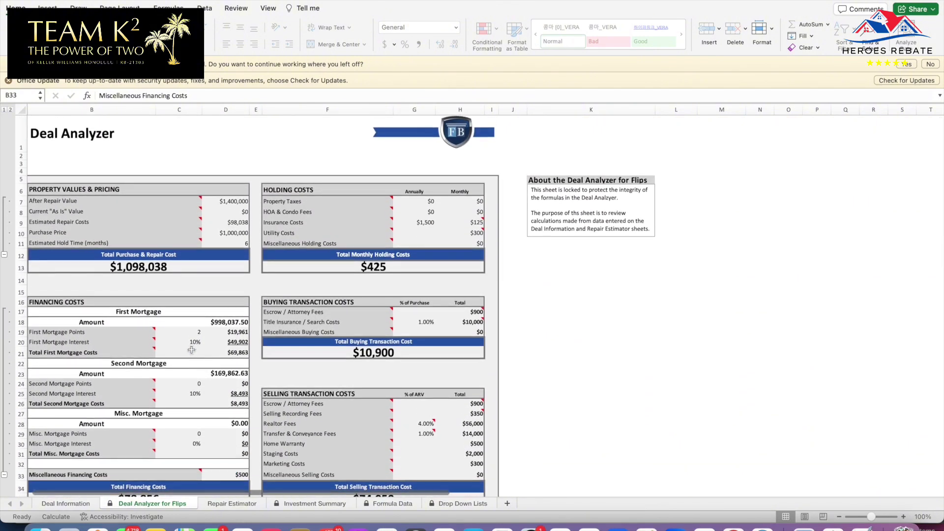
{"action": "scroll", "coordinate": [192, 350], "scroll_direction": "down", "scroll_amount": 4}
{"action": "scroll", "coordinate": [192, 350], "scroll_direction": "down", "scroll_amount": 3}
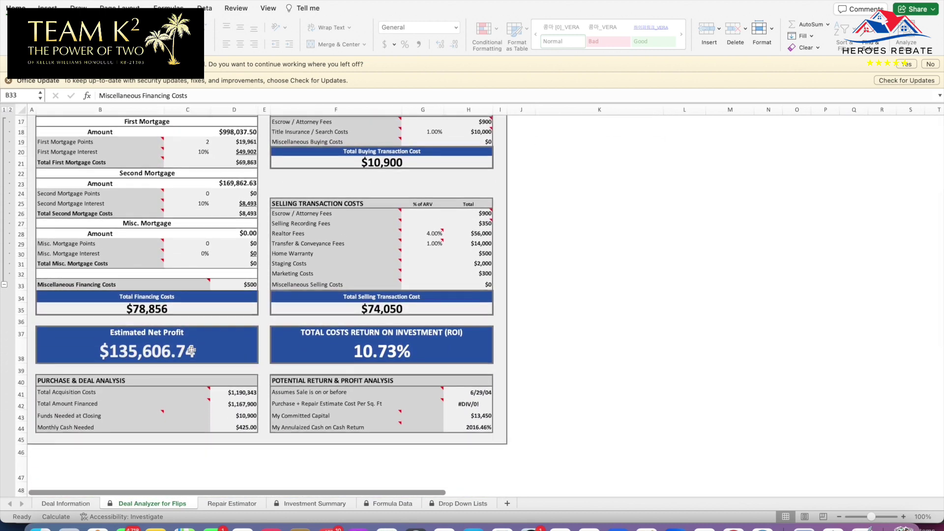
{"action": "scroll", "coordinate": [191, 350], "scroll_direction": "up", "scroll_amount": 5}
{"action": "scroll", "coordinate": [192, 350], "scroll_direction": "down", "scroll_amount": 5}
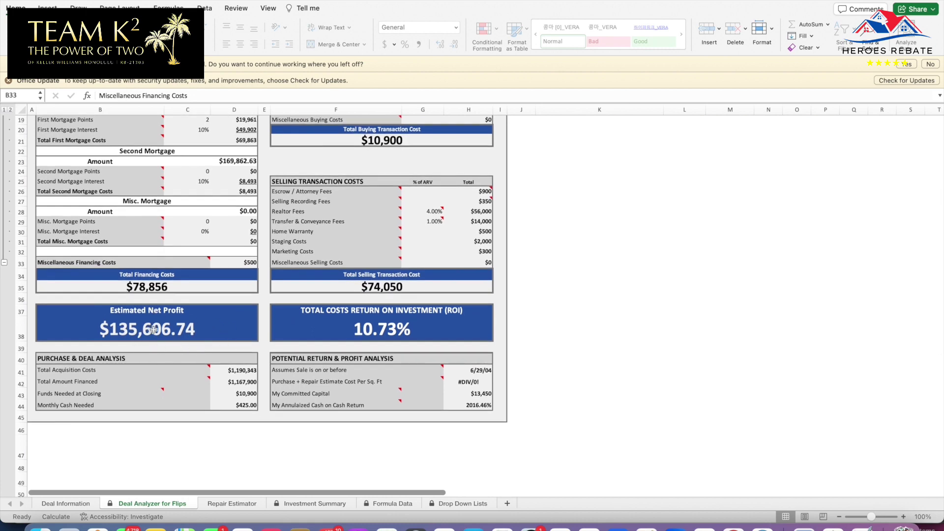
- Change the C25 purchase price to $1,050,000, fixing a $105,000 entry, and check the analyzer results
{"action": "left_click", "coordinate": [57, 504]}
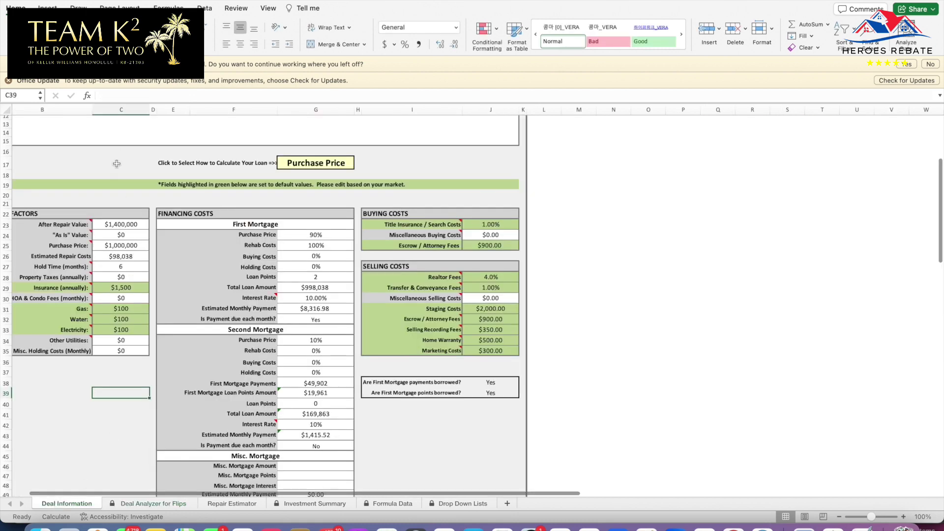
{"action": "double_click", "coordinate": [114, 245]}
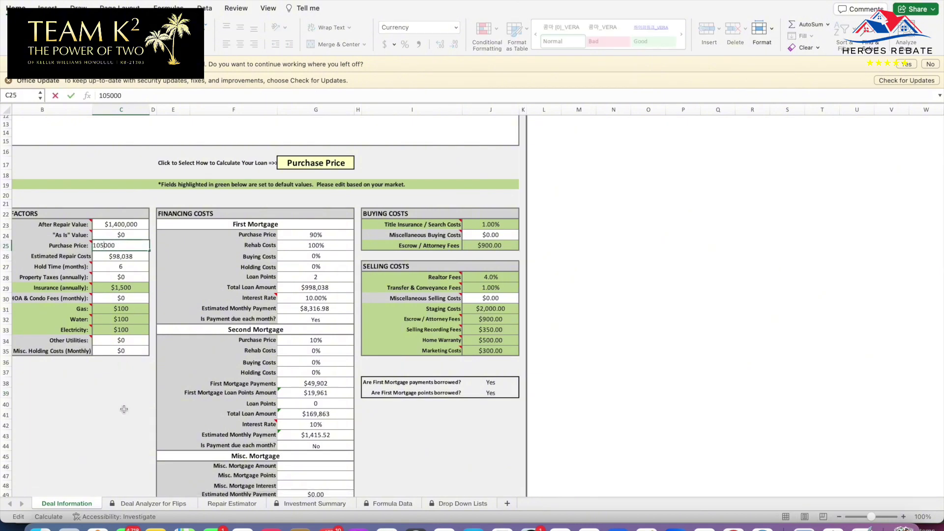
{"action": "left_click", "coordinate": [140, 503]}
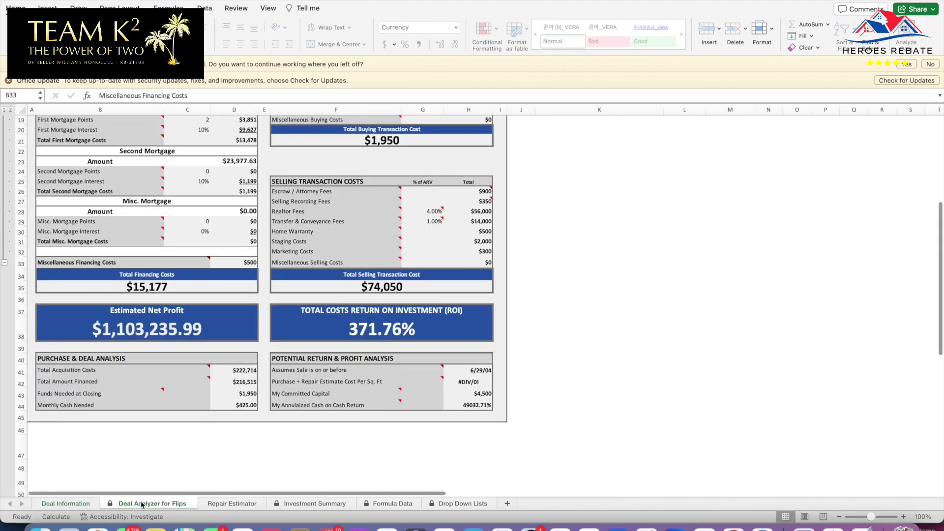
{"action": "left_click", "coordinate": [69, 502]}
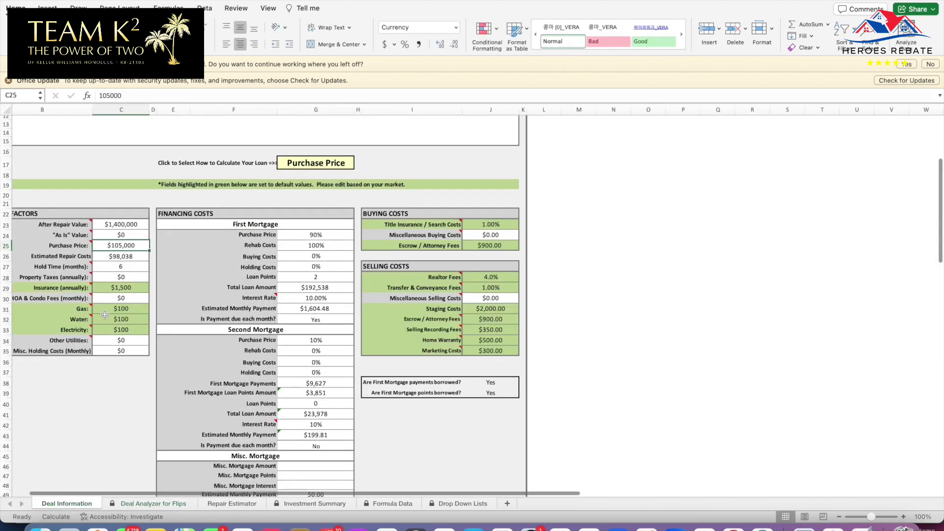
{"action": "double_click", "coordinate": [140, 244]}
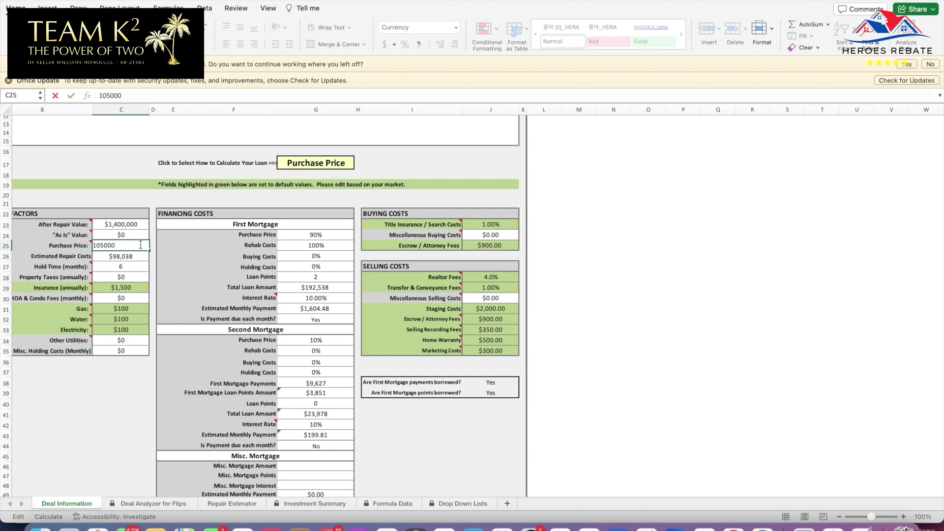
{"action": "left_click", "coordinate": [165, 504]}
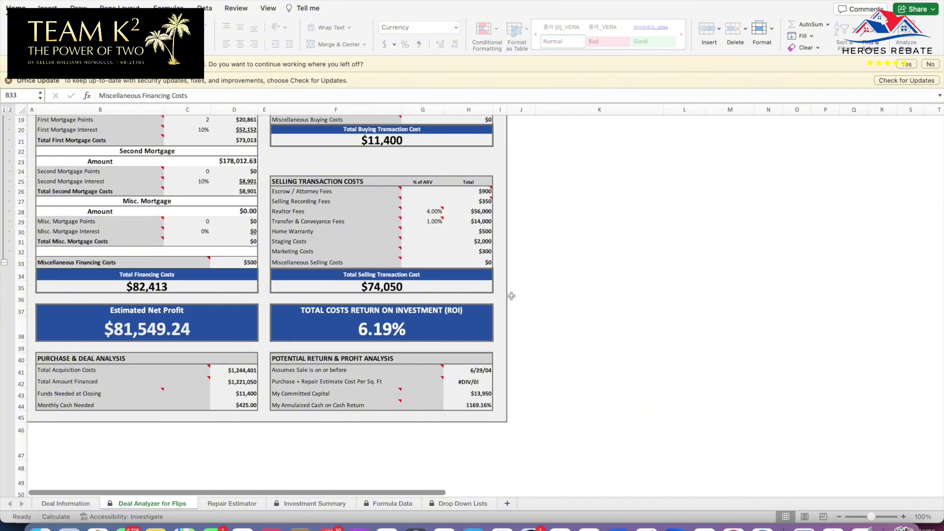
{"action": "scroll", "coordinate": [209, 350], "scroll_direction": "up", "scroll_amount": 10}
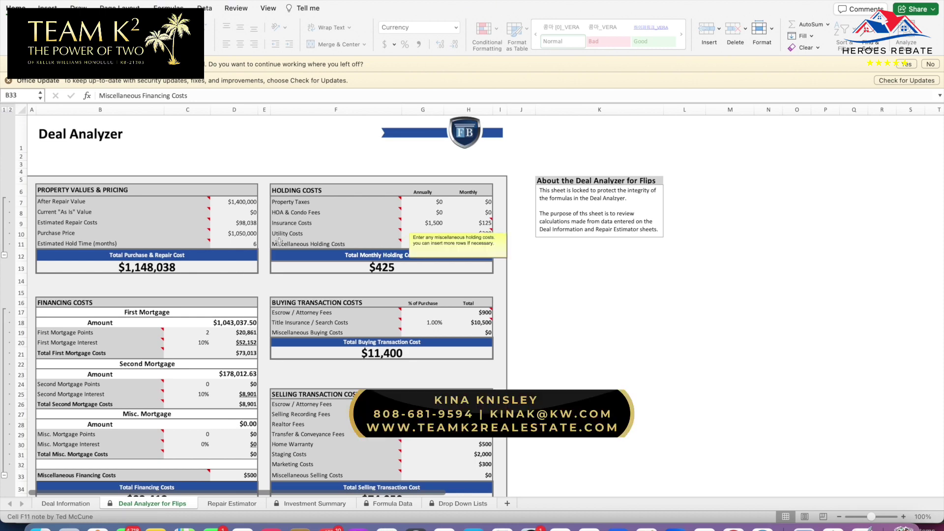
{"action": "scroll", "coordinate": [324, 240], "scroll_direction": "down", "scroll_amount": 5}
{"action": "scroll", "coordinate": [324, 240], "scroll_direction": "down", "scroll_amount": 9}
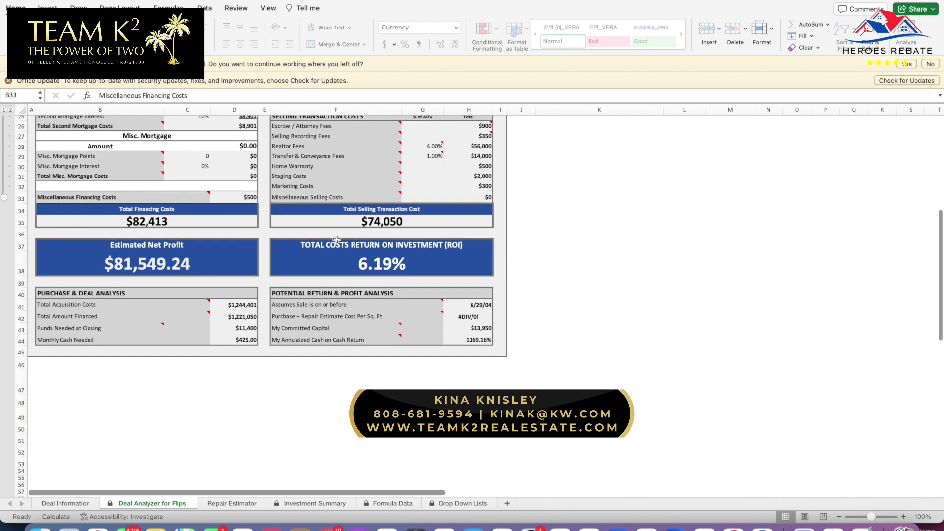